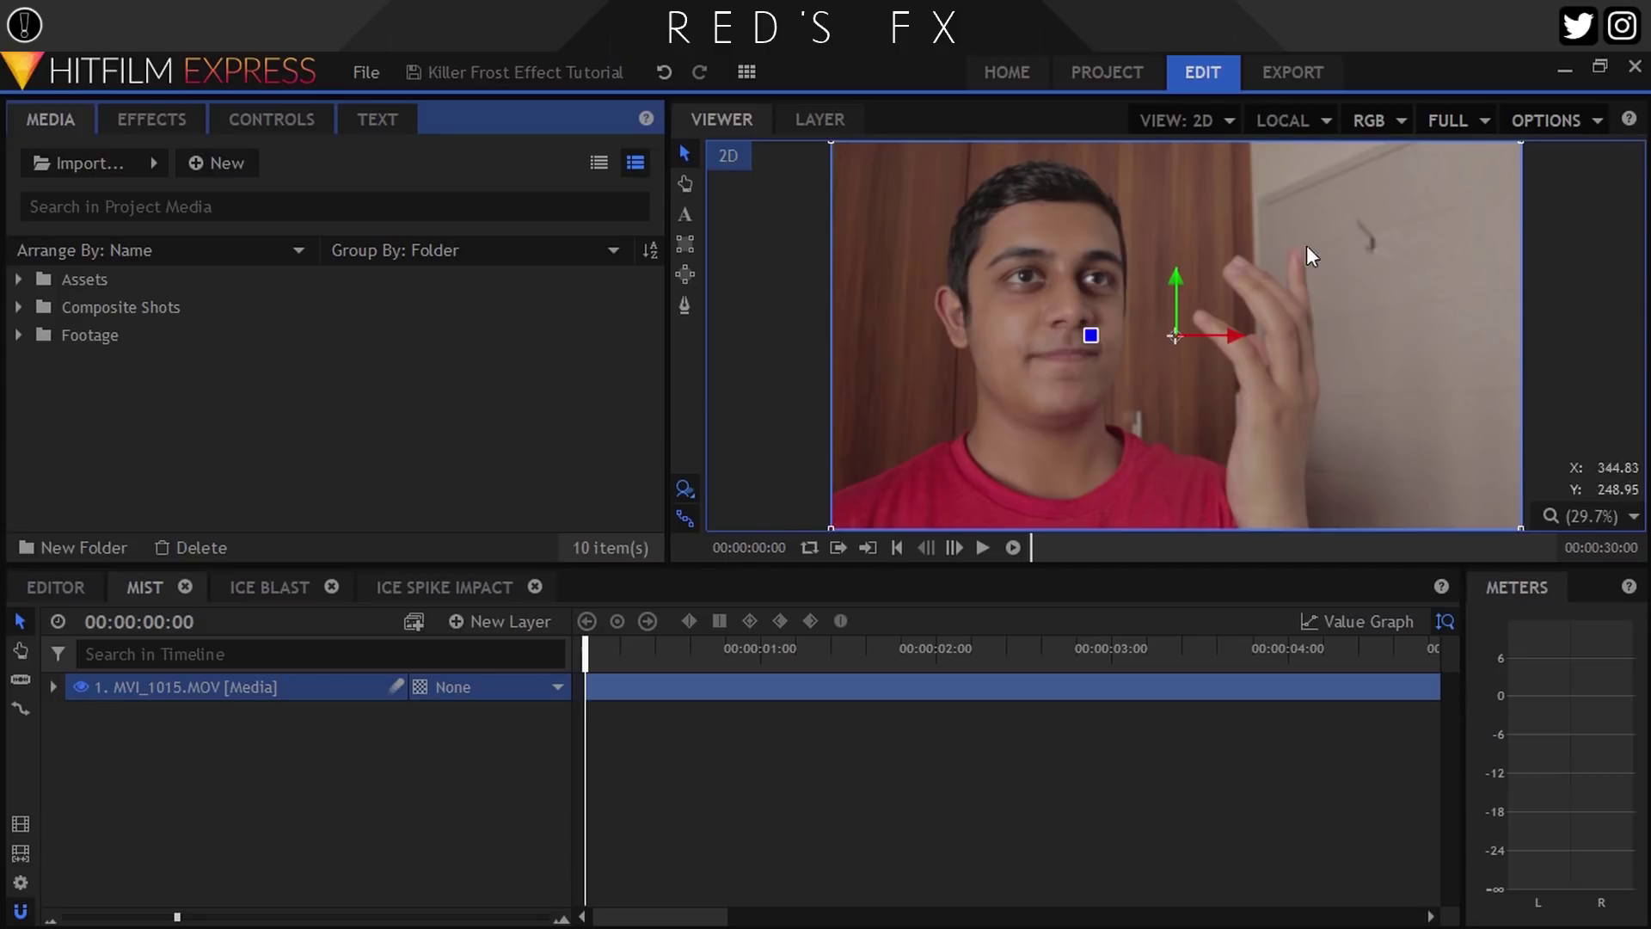
- Add a new point layer above the MVI_1015.MOV footage in the Mist composite shot
{"action": "left_click", "coordinate": [424, 757]}
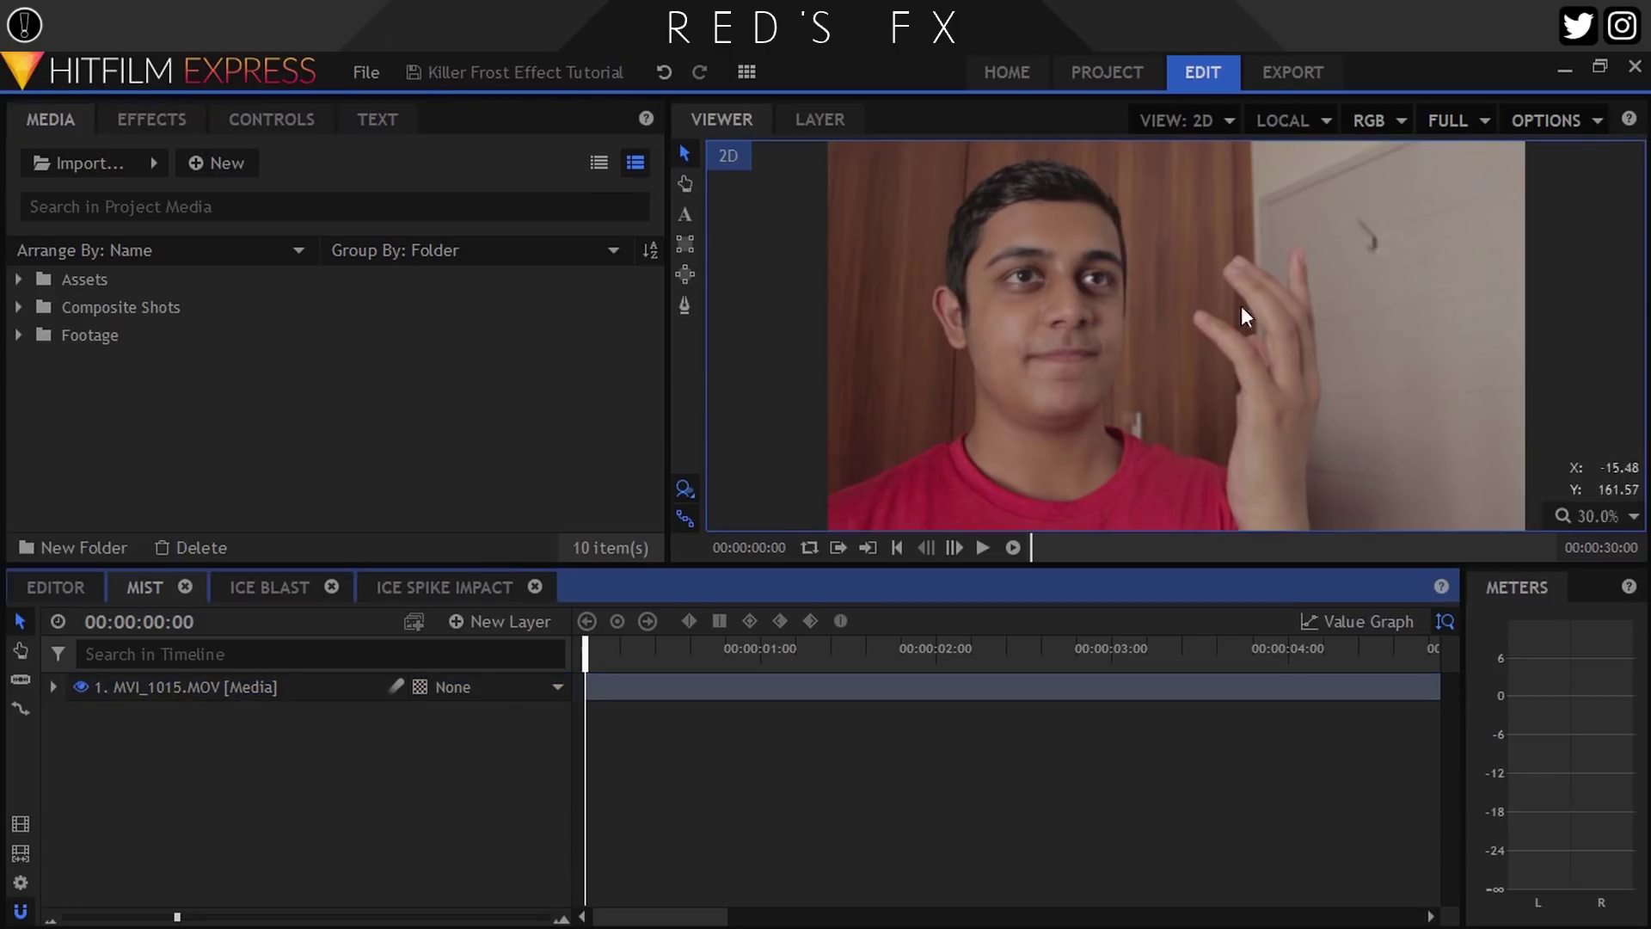
{"action": "scroll", "coordinate": [1401, 236], "scroll_direction": "up", "scroll_amount": 3}
{"action": "left_click", "coordinate": [486, 621]}
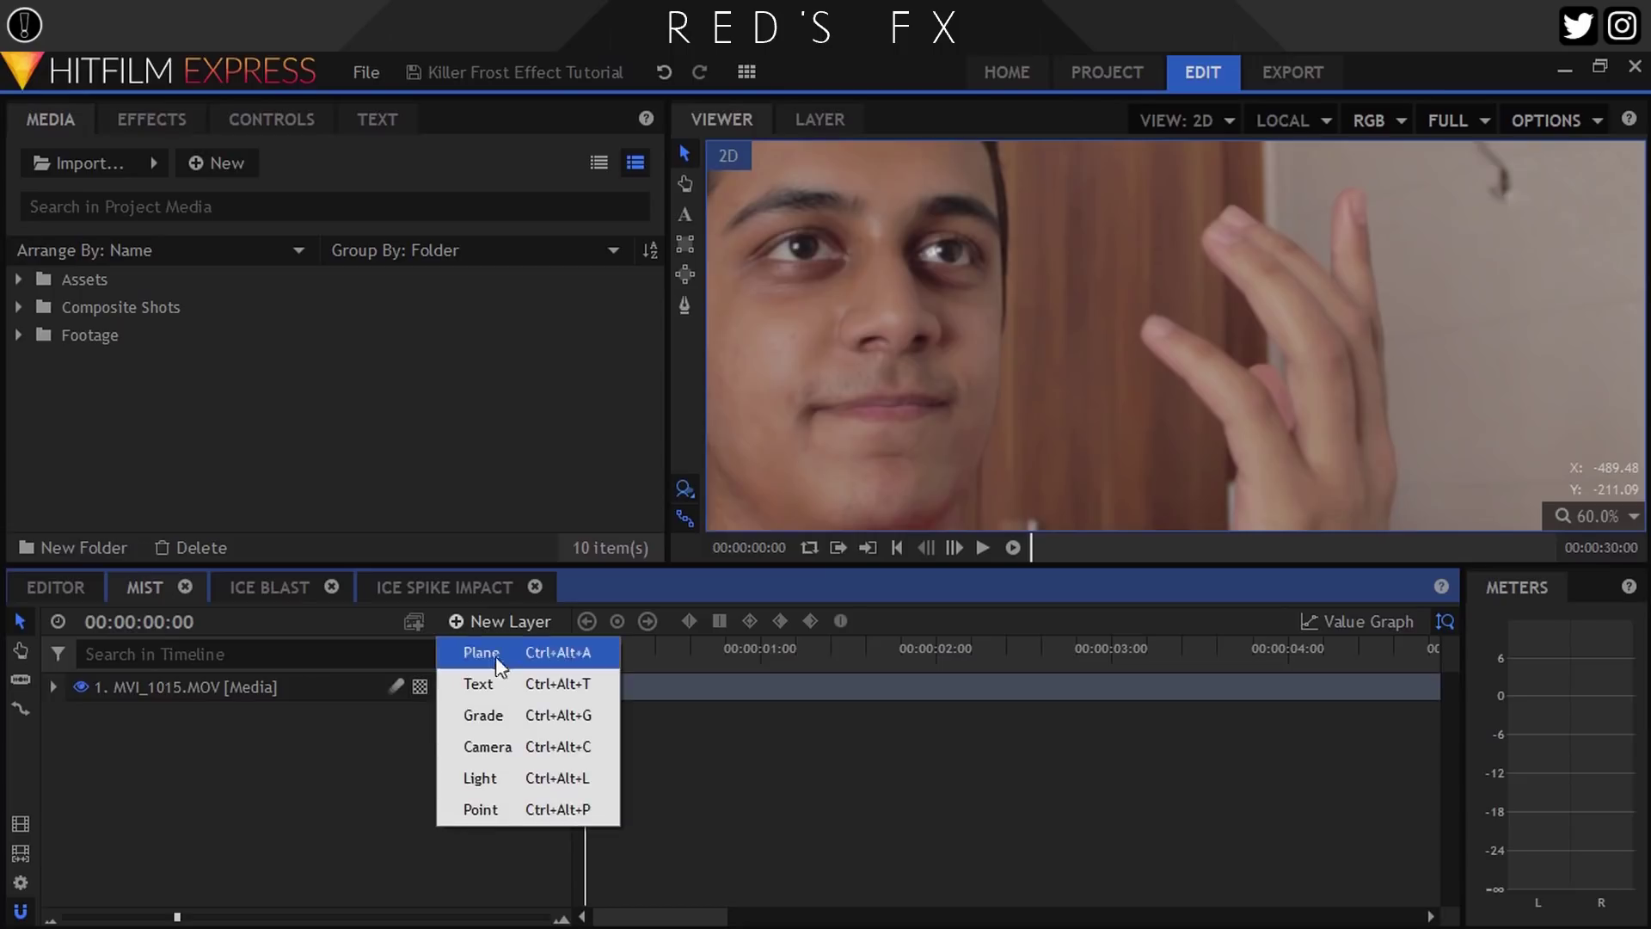
{"action": "left_click", "coordinate": [517, 810]}
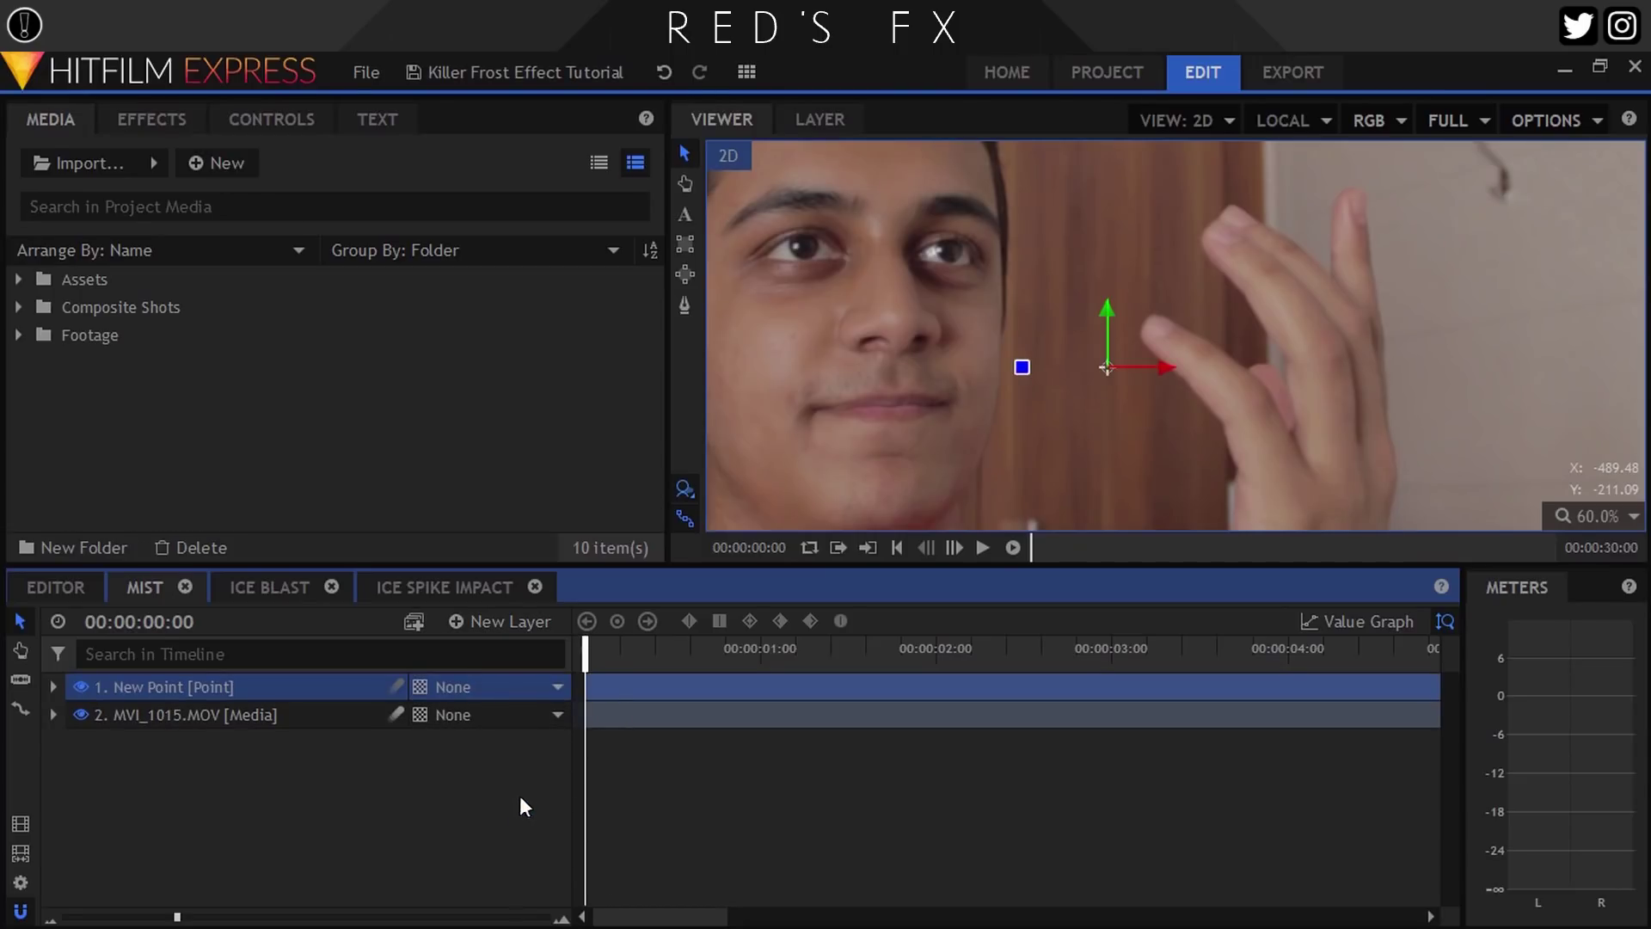
{"action": "left_click", "coordinate": [1108, 368]}
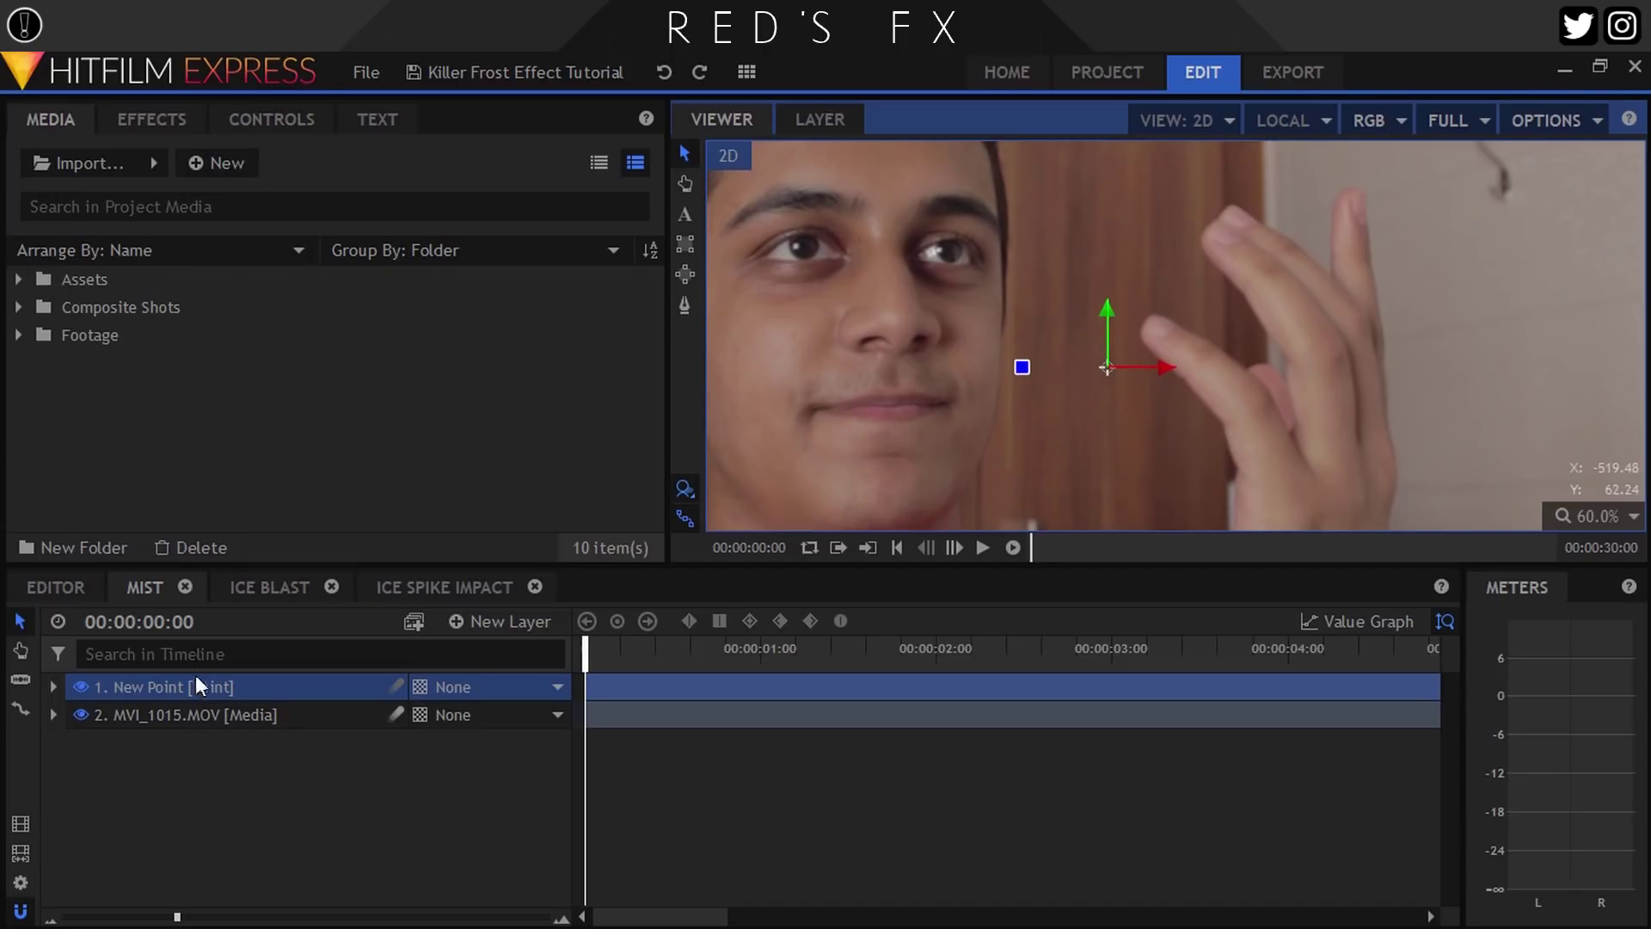
- Add a tracker to the MVI_1015.MOV layer, place it on the raised fingertip, and track forward through the clip
{"action": "left_click", "coordinate": [185, 715]}
{"action": "left_click", "coordinate": [274, 119]}
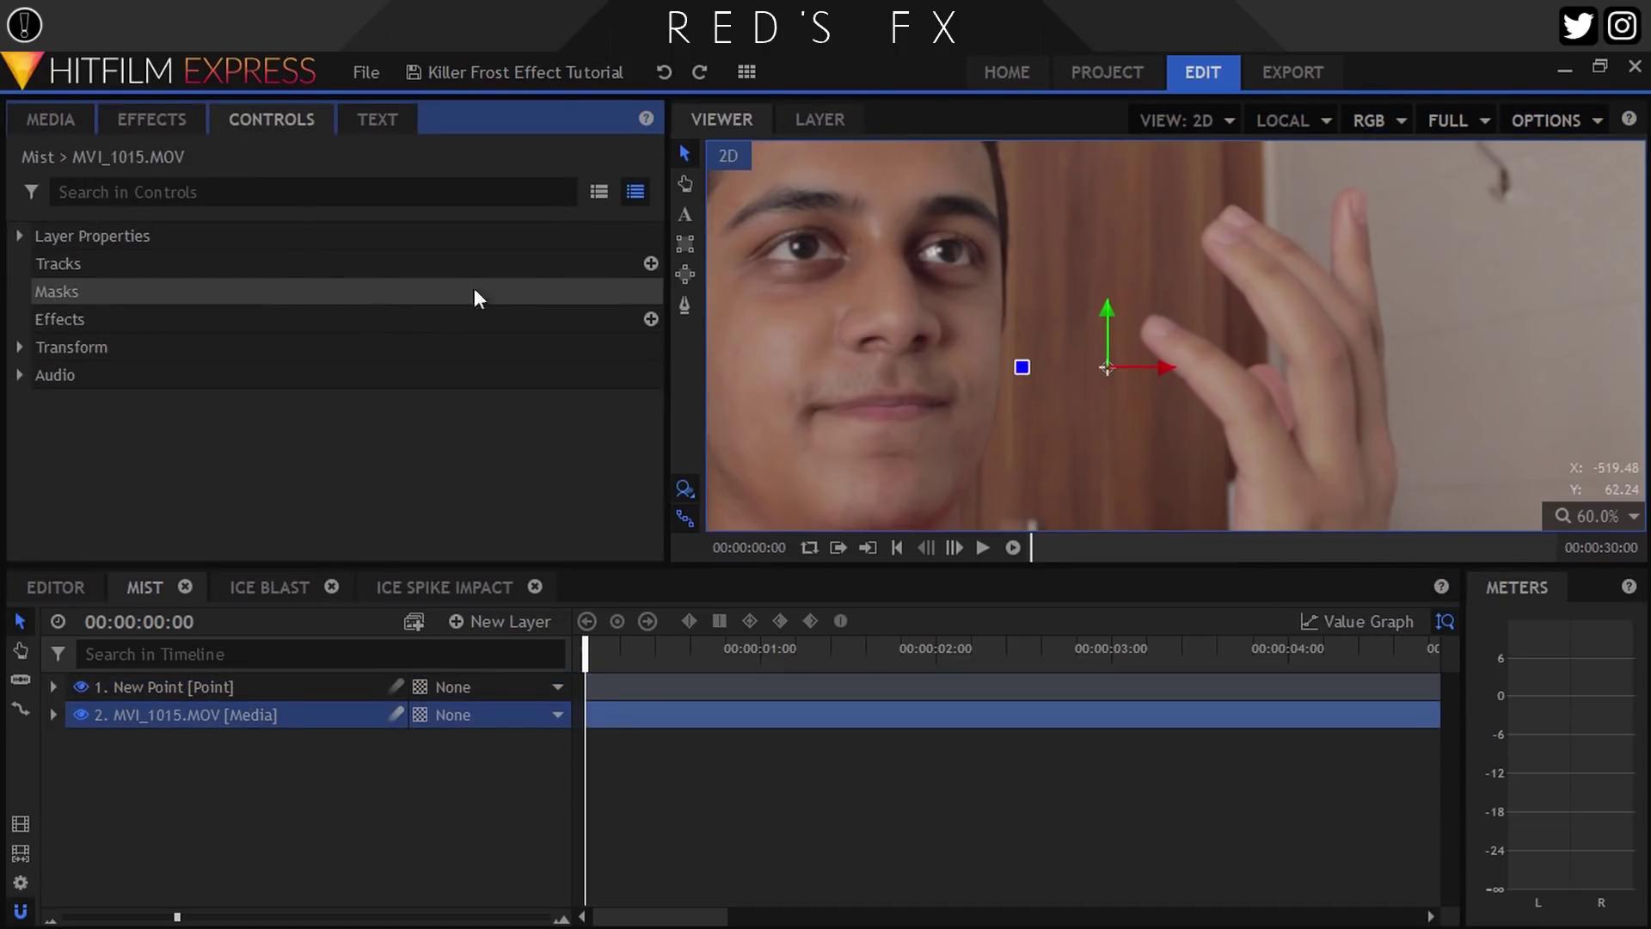
{"action": "left_click", "coordinate": [651, 263]}
{"action": "scroll", "coordinate": [643, 327], "scroll_direction": "up", "scroll_amount": 4}
{"action": "left_click_drag", "start_coordinate": [564, 338], "coordinate": [683, 282]}
{"action": "key", "text": "h"}
{"action": "key", "text": "v"}
{"action": "left_click", "coordinate": [1053, 325]}
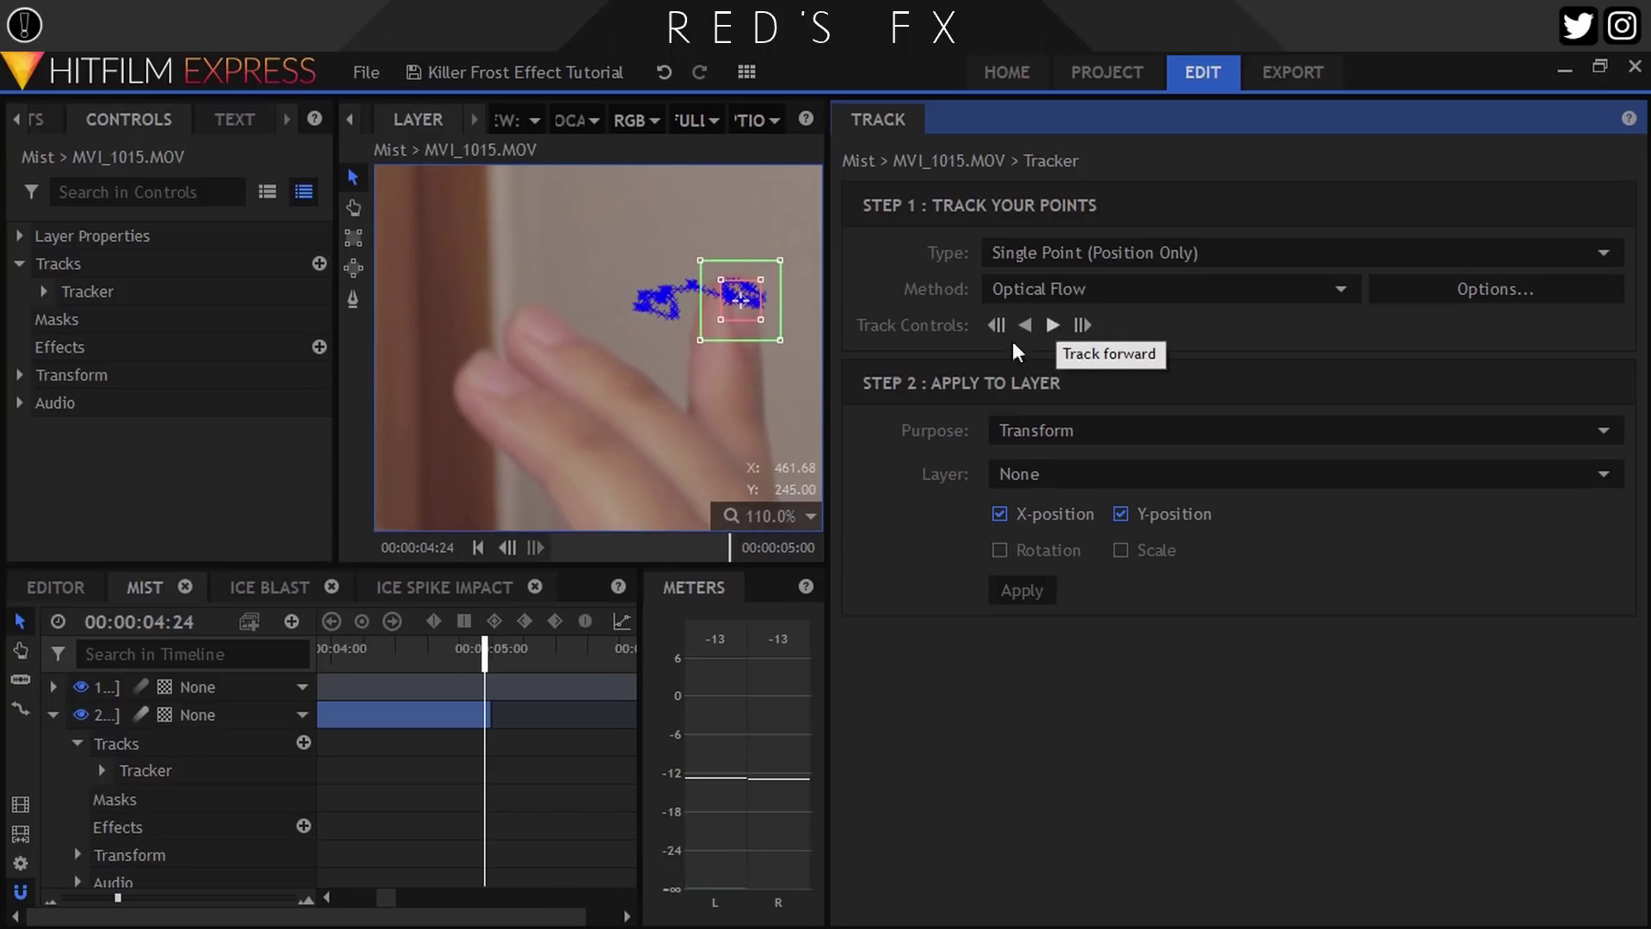
- Apply the track's X and Y position to the New Point layer as a transform
{"action": "left_click", "coordinate": [1069, 475]}
{"action": "left_click", "coordinate": [1050, 527]}
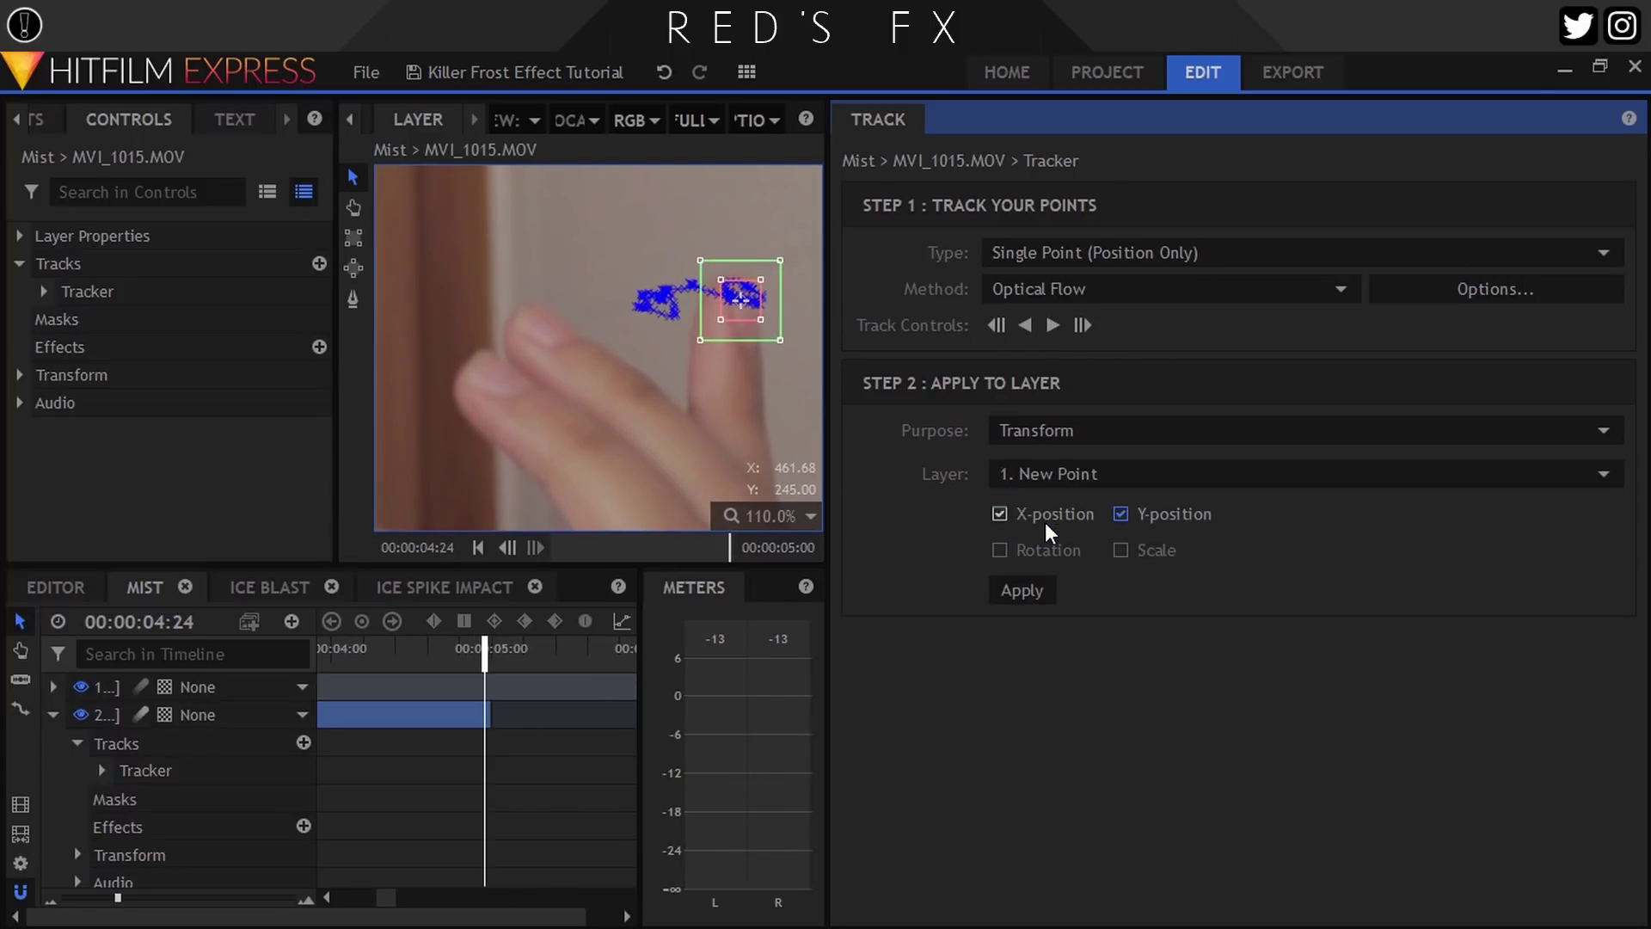
{"action": "left_click", "coordinate": [1024, 590]}
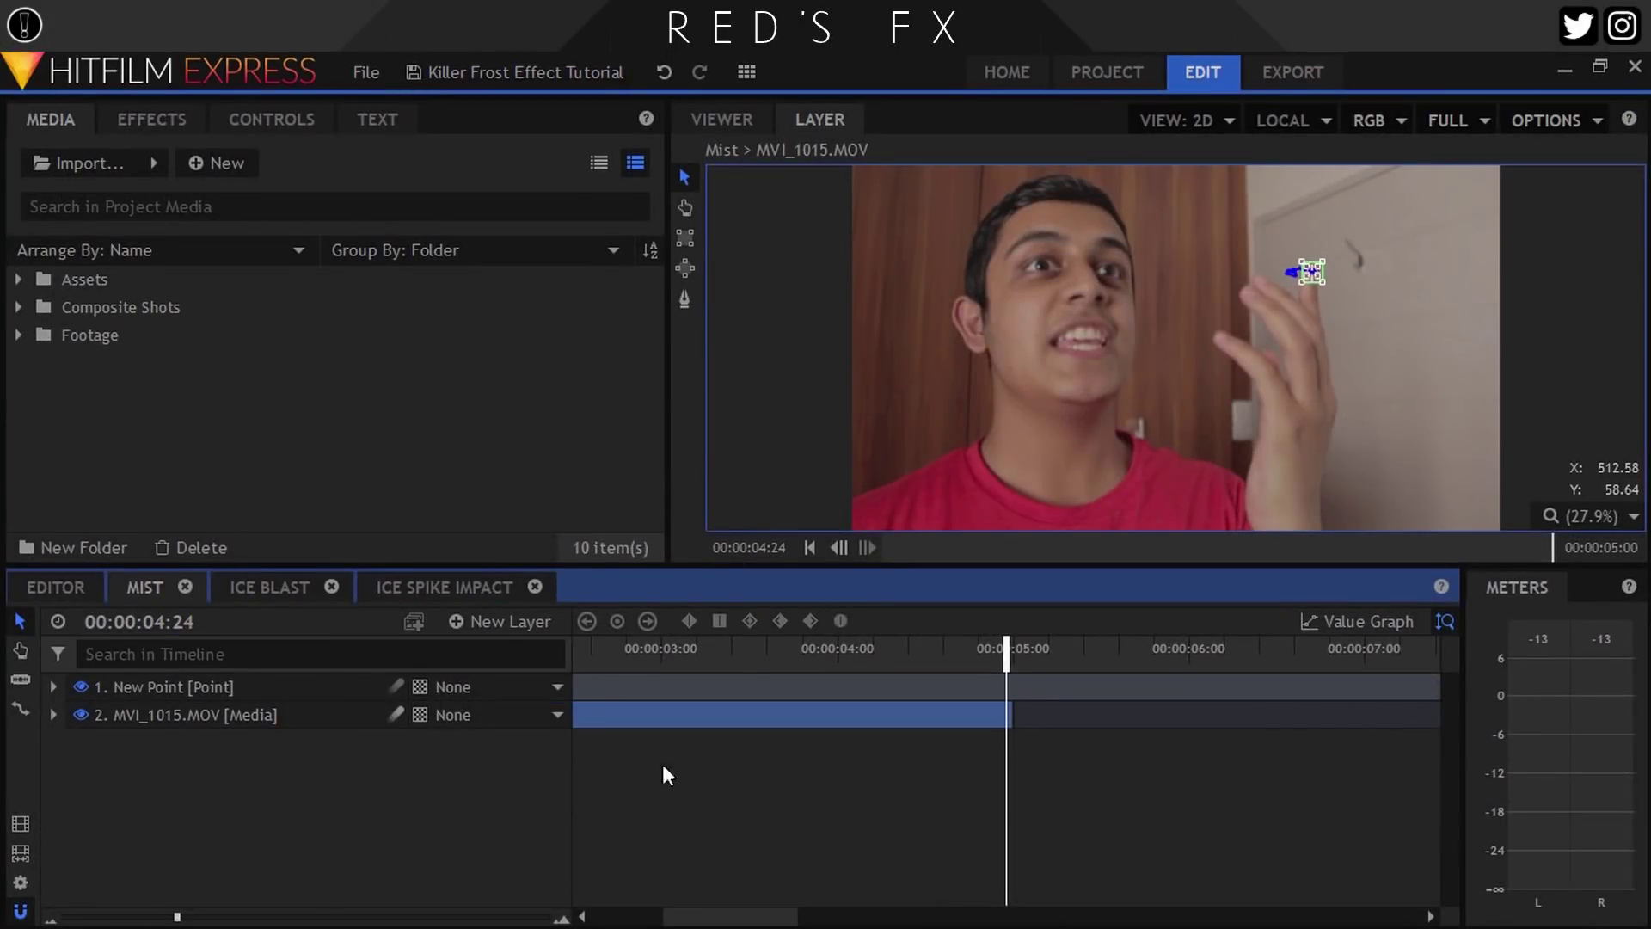
- Return to the first frame and add footagecrate-looping-mist-accent-1.mov from the Assets folder as the uppermost layer
{"action": "left_click", "coordinate": [809, 546]}
{"action": "left_click", "coordinate": [18, 281]}
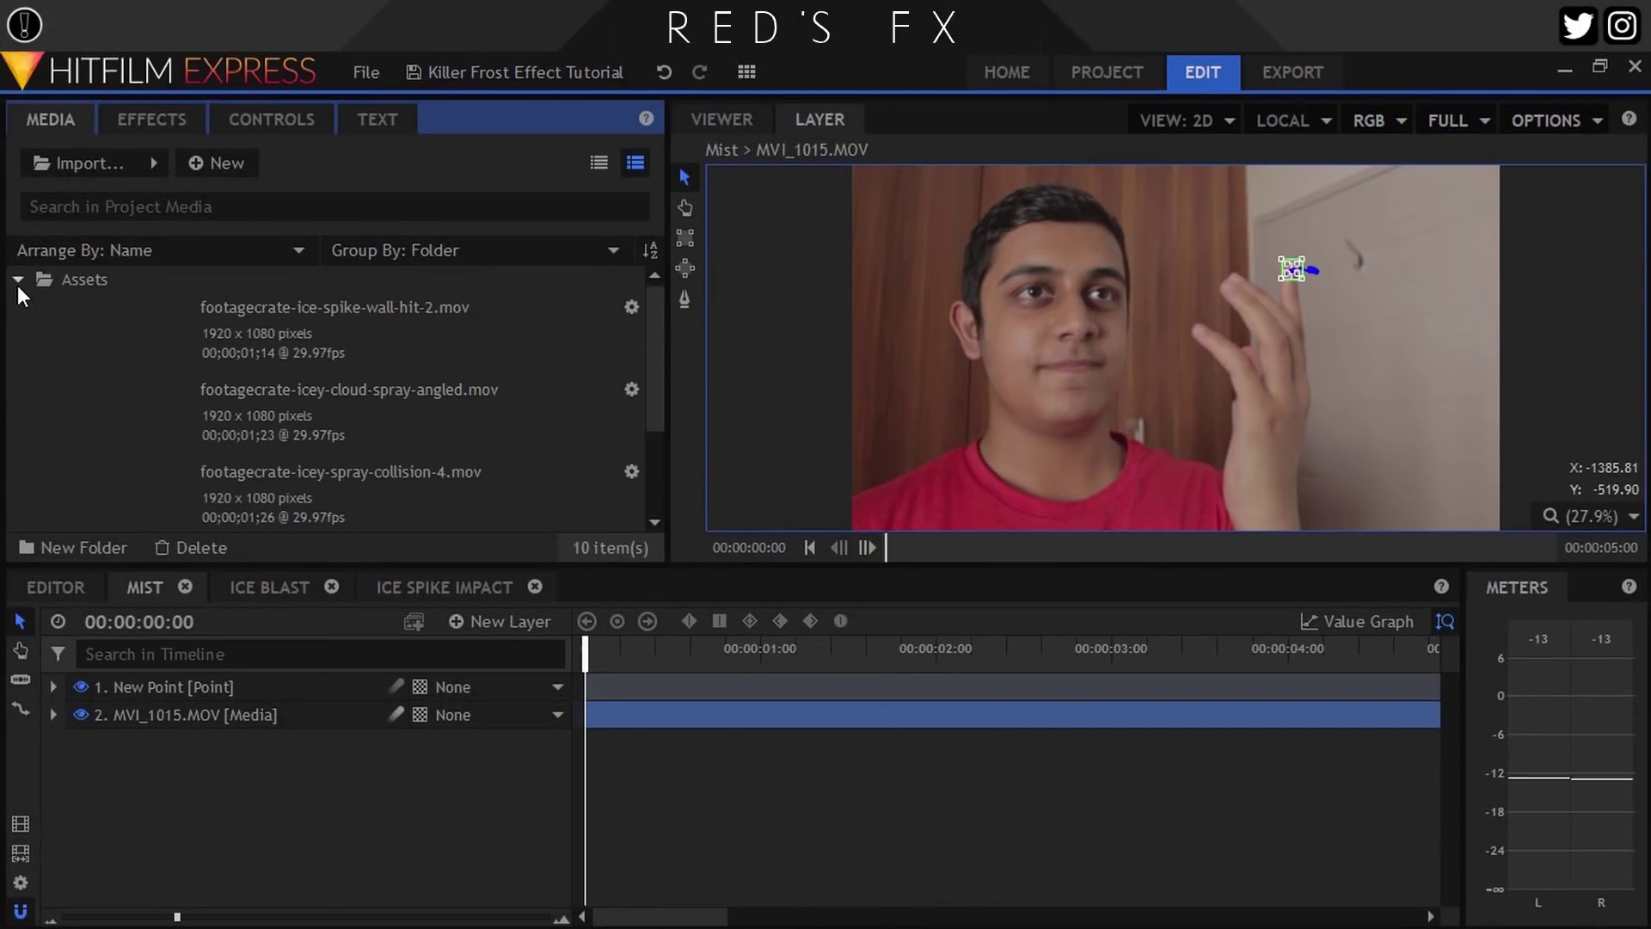
{"action": "scroll", "coordinate": [129, 387], "scroll_direction": "down", "scroll_amount": 3}
{"action": "left_click_drag", "start_coordinate": [189, 439], "coordinate": [243, 686]}
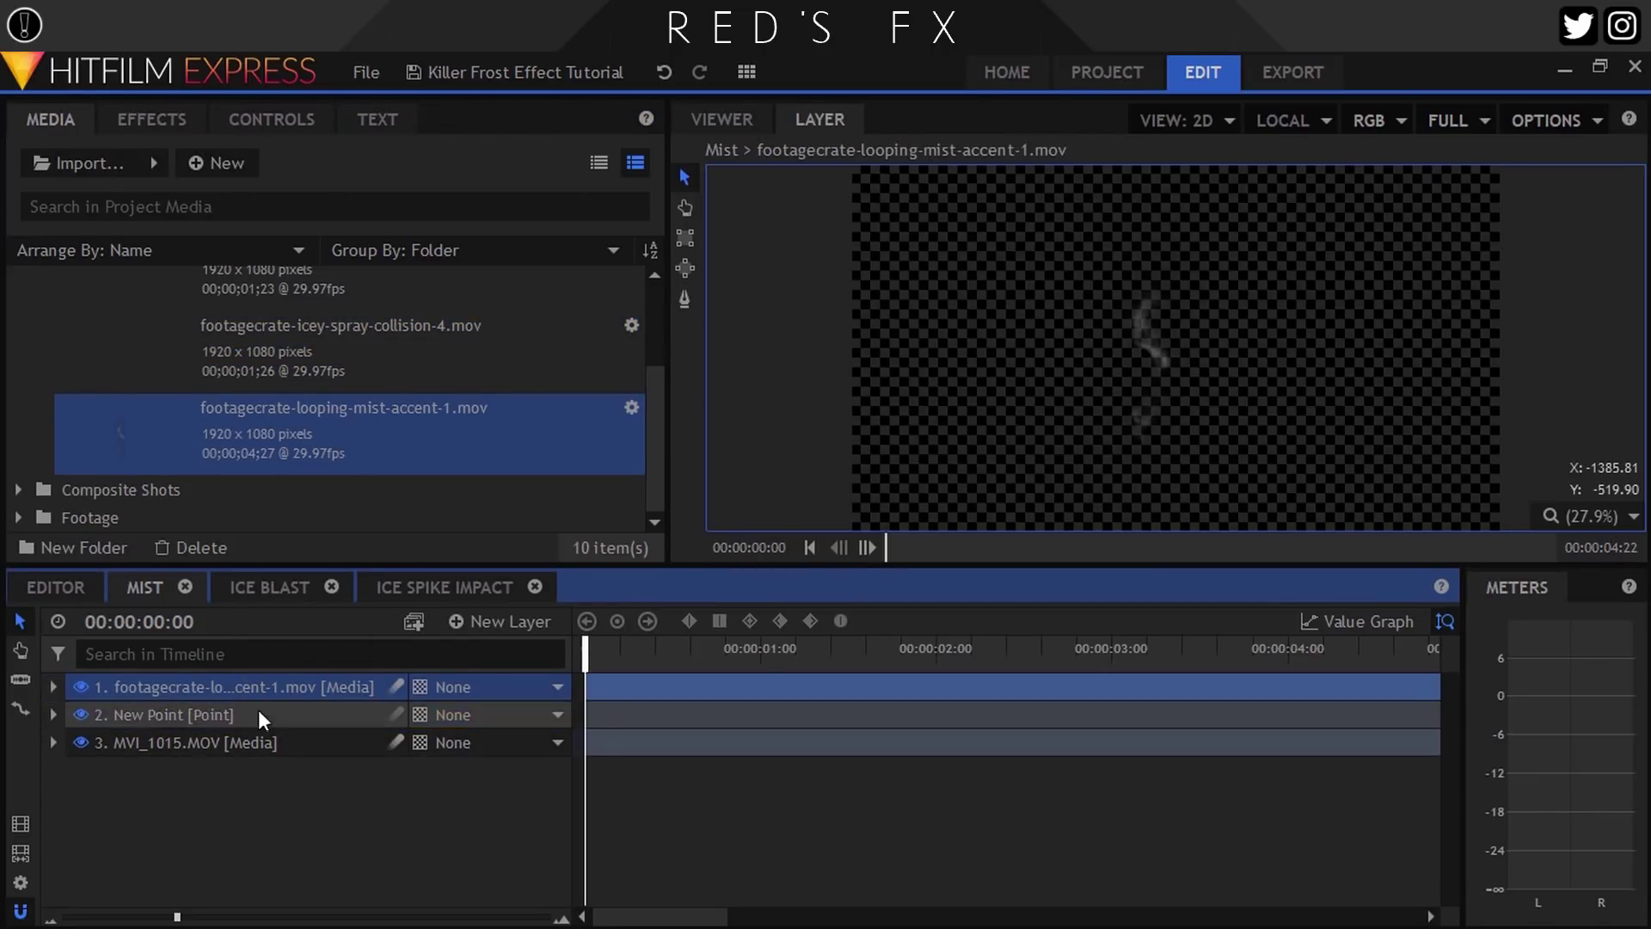
{"action": "left_click", "coordinate": [294, 785]}
{"action": "left_click", "coordinate": [721, 121]}
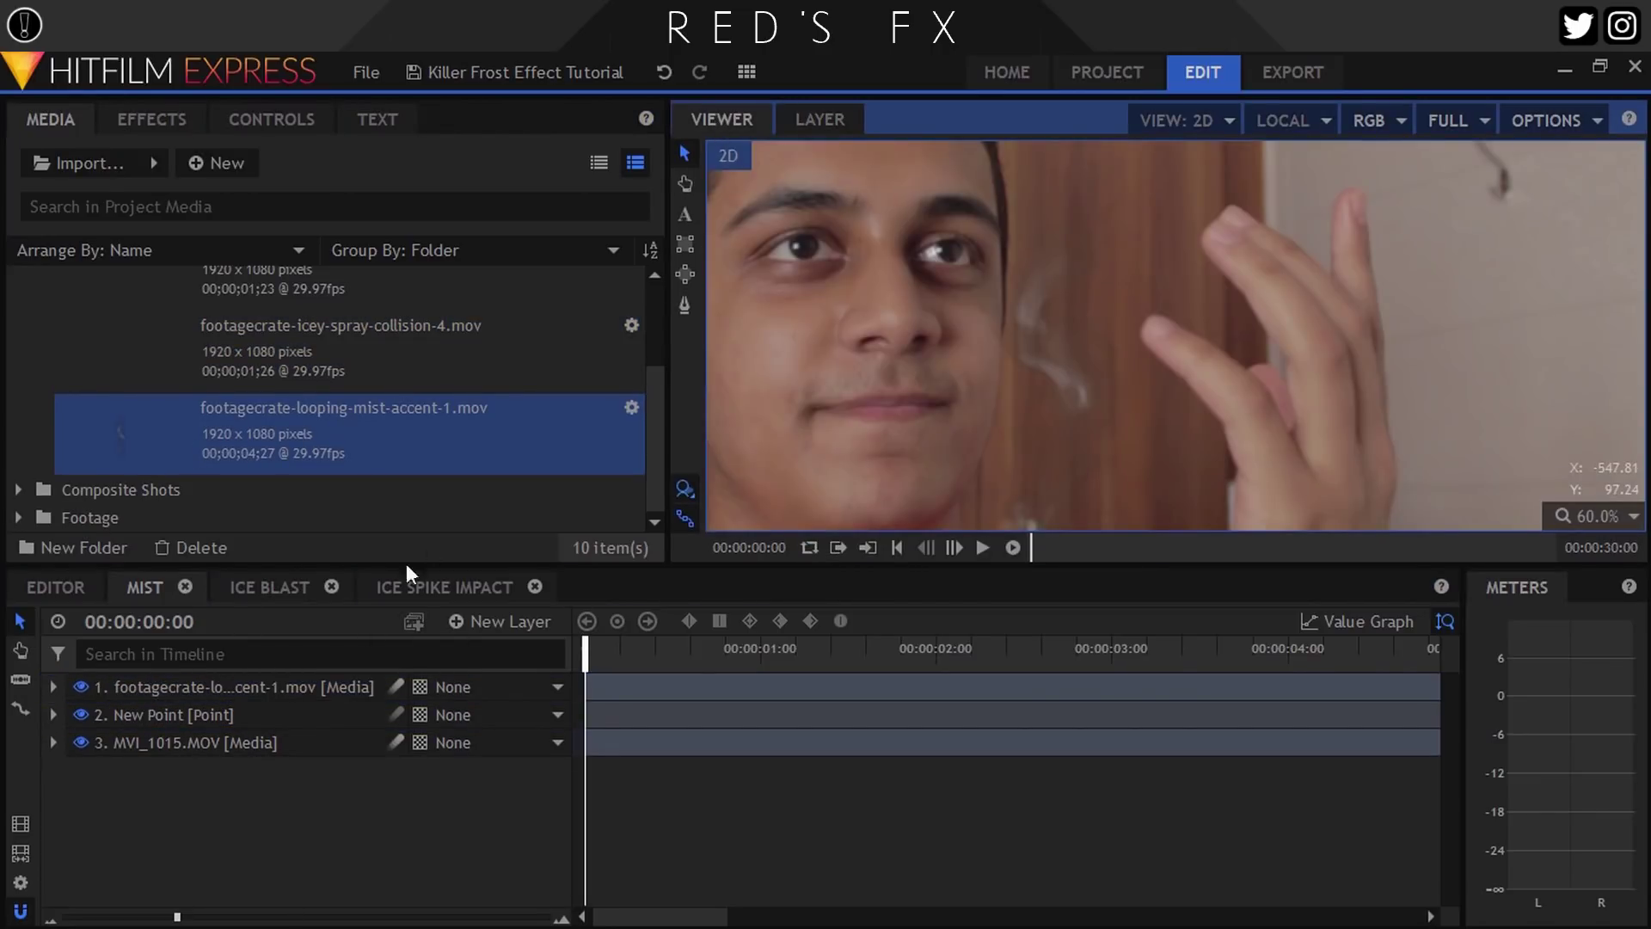
- Move the mist clip over the hand, scale it to 102%, and set the playhead to 00:00:00:12
{"action": "left_click", "coordinate": [229, 688]}
{"action": "scroll", "coordinate": [1058, 381], "scroll_direction": "down", "scroll_amount": 1}
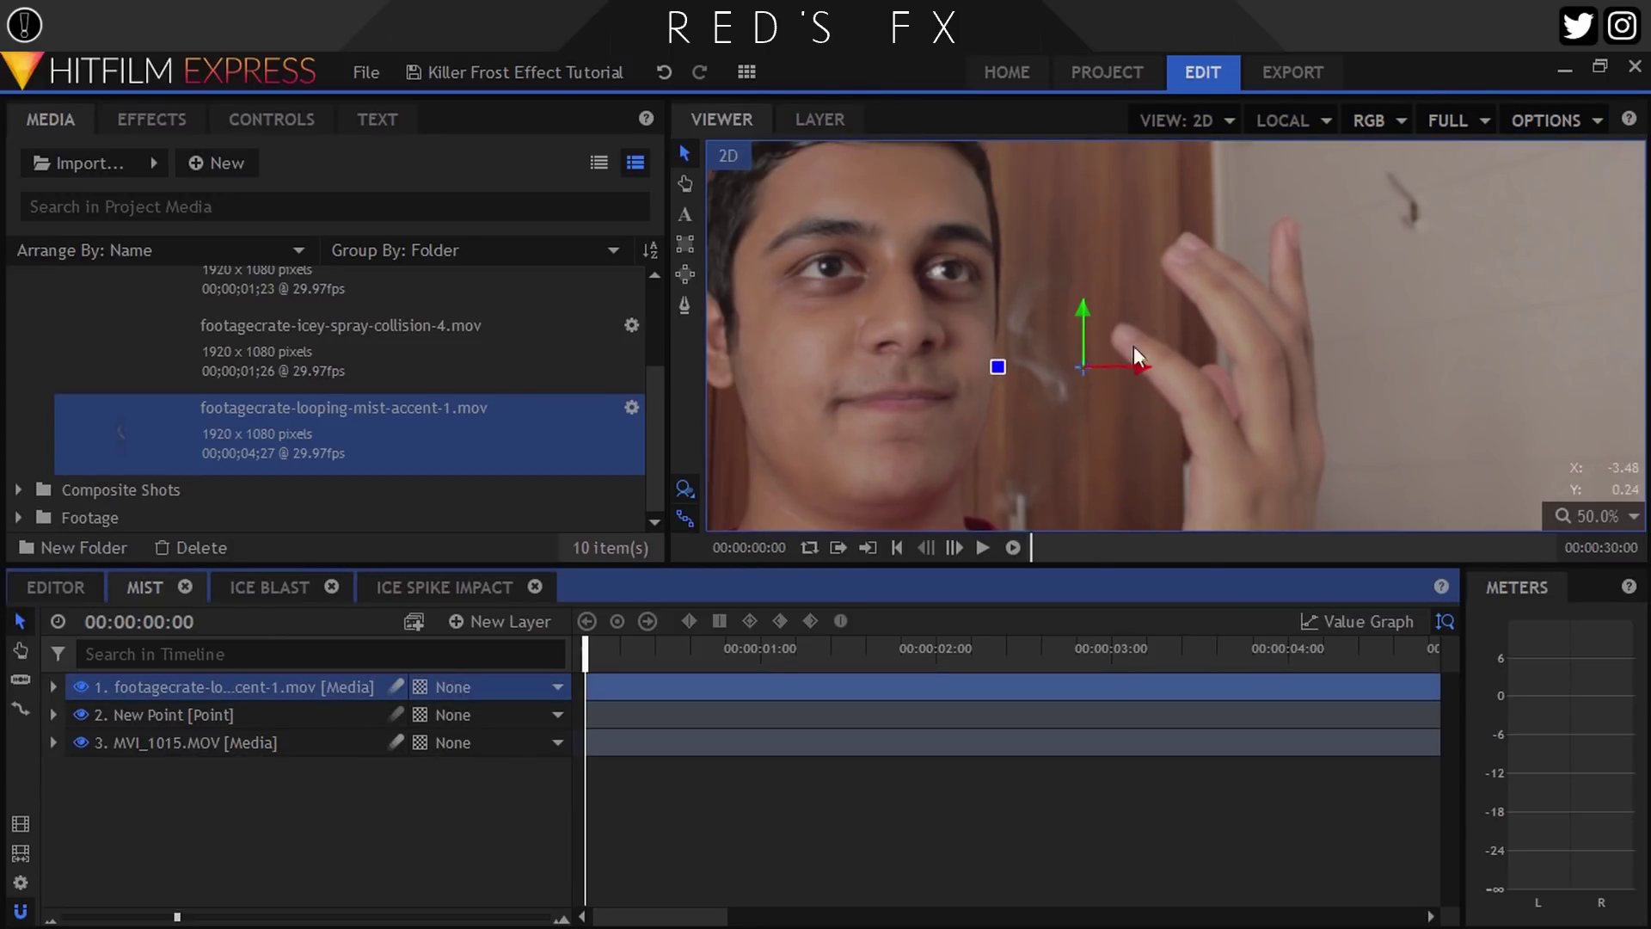
{"action": "left_click_drag", "start_coordinate": [1106, 352], "coordinate": [1245, 322]}
{"action": "left_click", "coordinate": [1596, 514]}
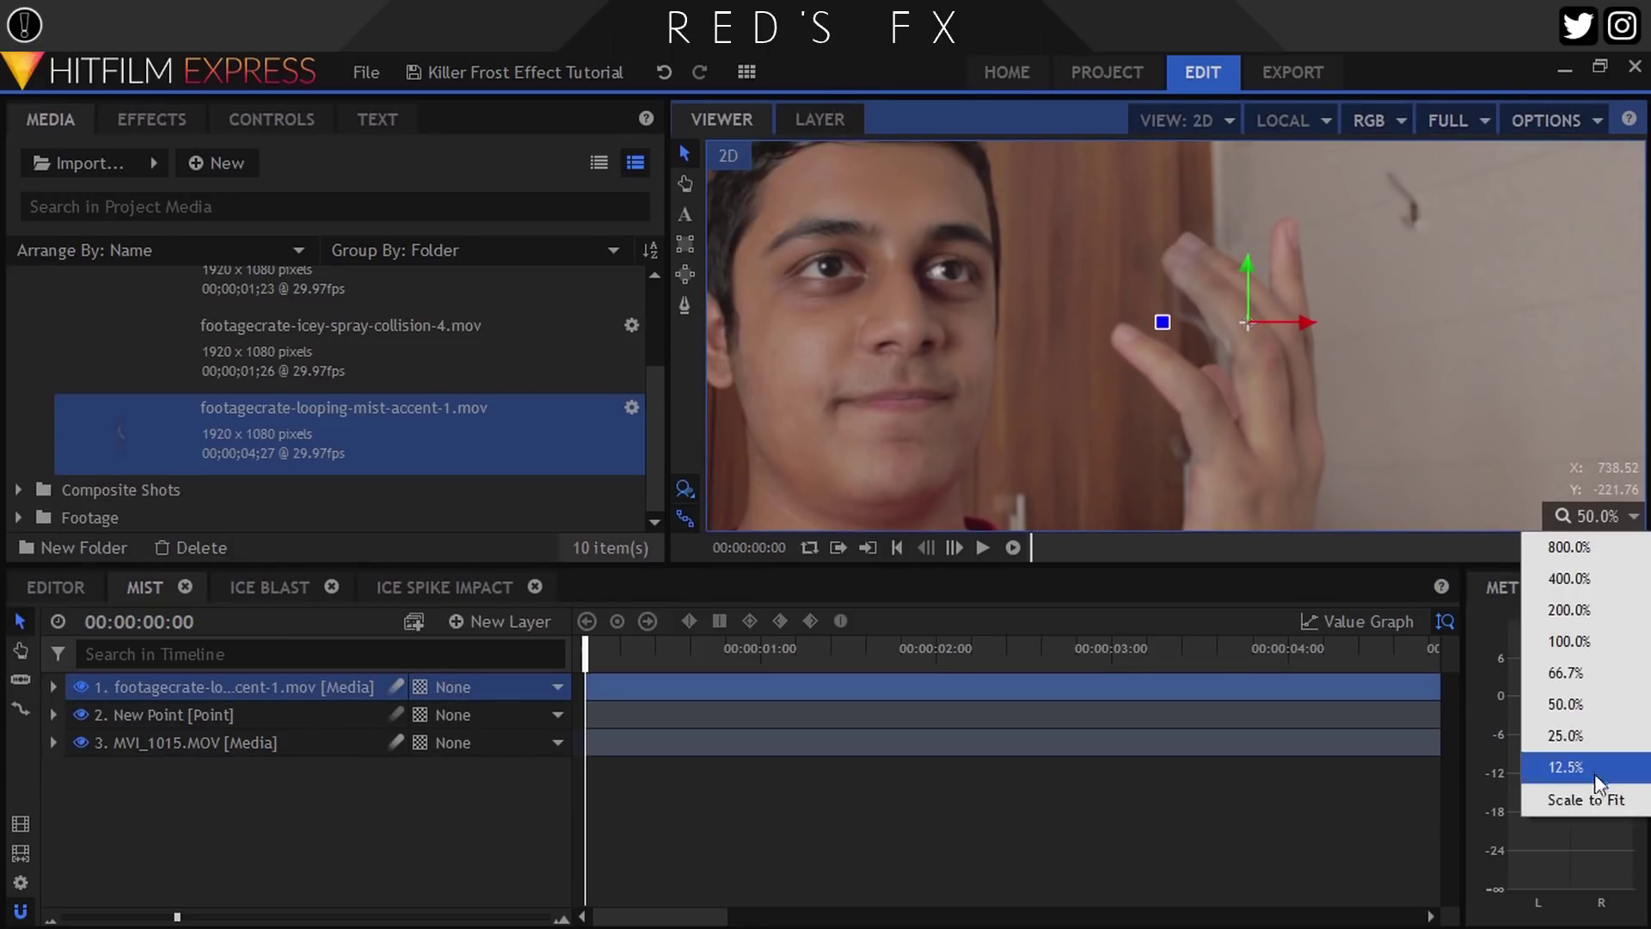
{"action": "left_click", "coordinate": [1582, 799]}
{"action": "left_click_drag", "start_coordinate": [697, 657], "coordinate": [761, 654]}
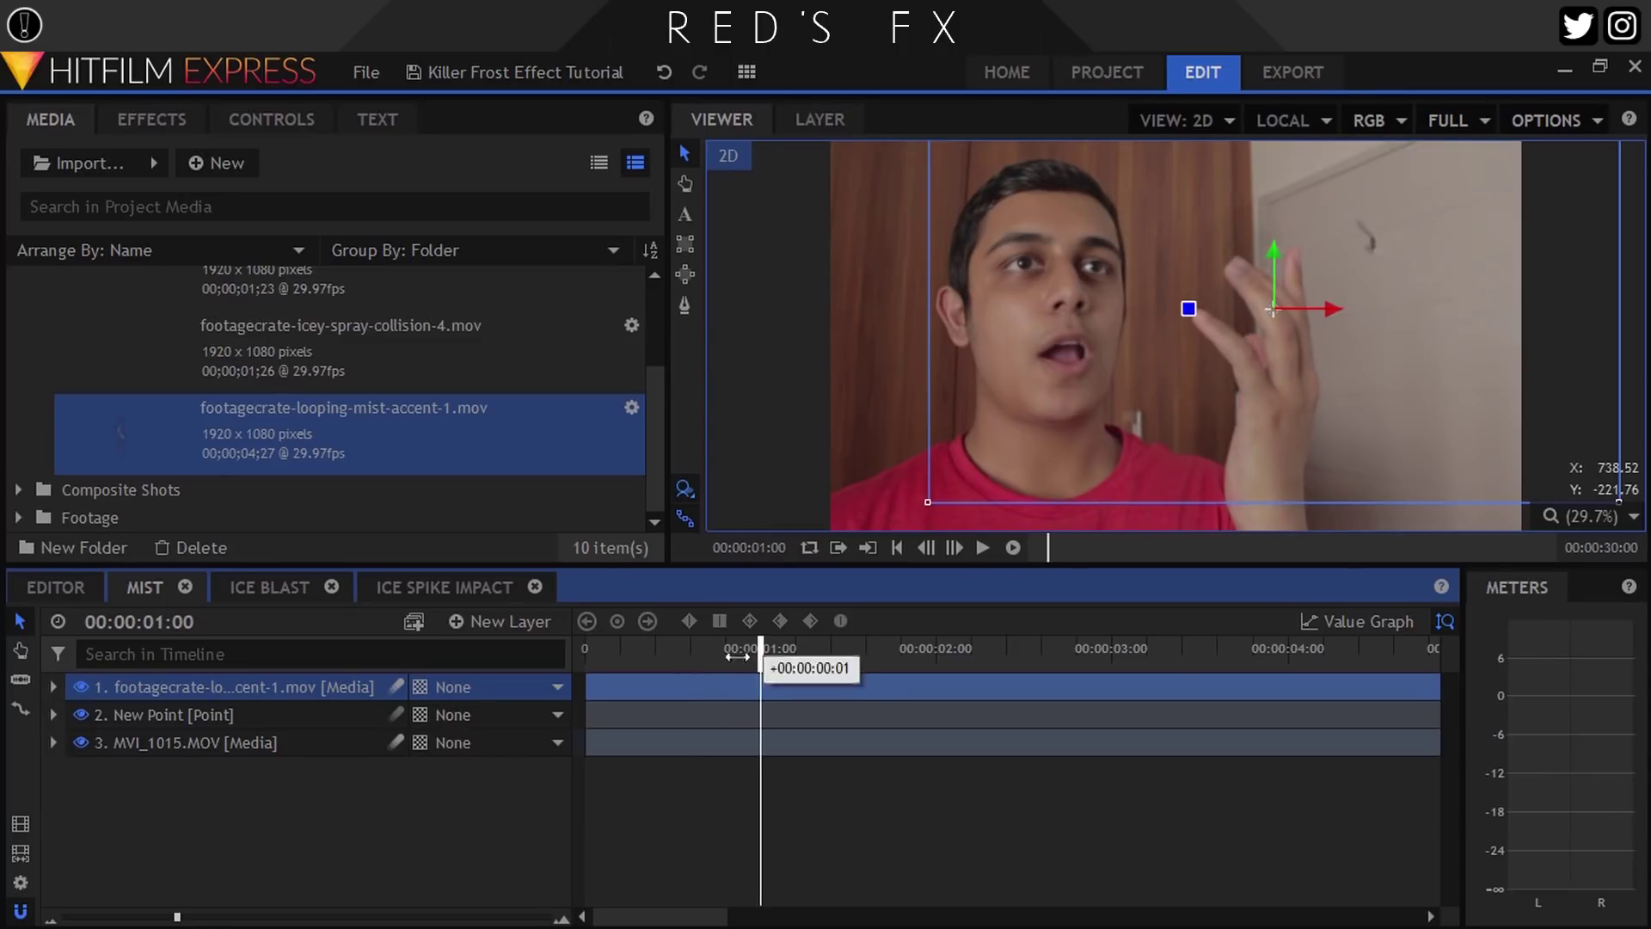
{"action": "left_click", "coordinate": [293, 118]}
{"action": "left_click", "coordinate": [18, 347]}
{"action": "left_click_drag", "start_coordinate": [568, 458], "coordinate": [572, 459]}
{"action": "left_click_drag", "start_coordinate": [725, 659], "coordinate": [669, 659]}
- Set the mist layer's blend mode to Add
{"action": "left_click", "coordinate": [215, 687]}
{"action": "left_click", "coordinate": [498, 688]}
{"action": "left_click", "coordinate": [498, 689]}
{"action": "right_click", "coordinate": [234, 695]}
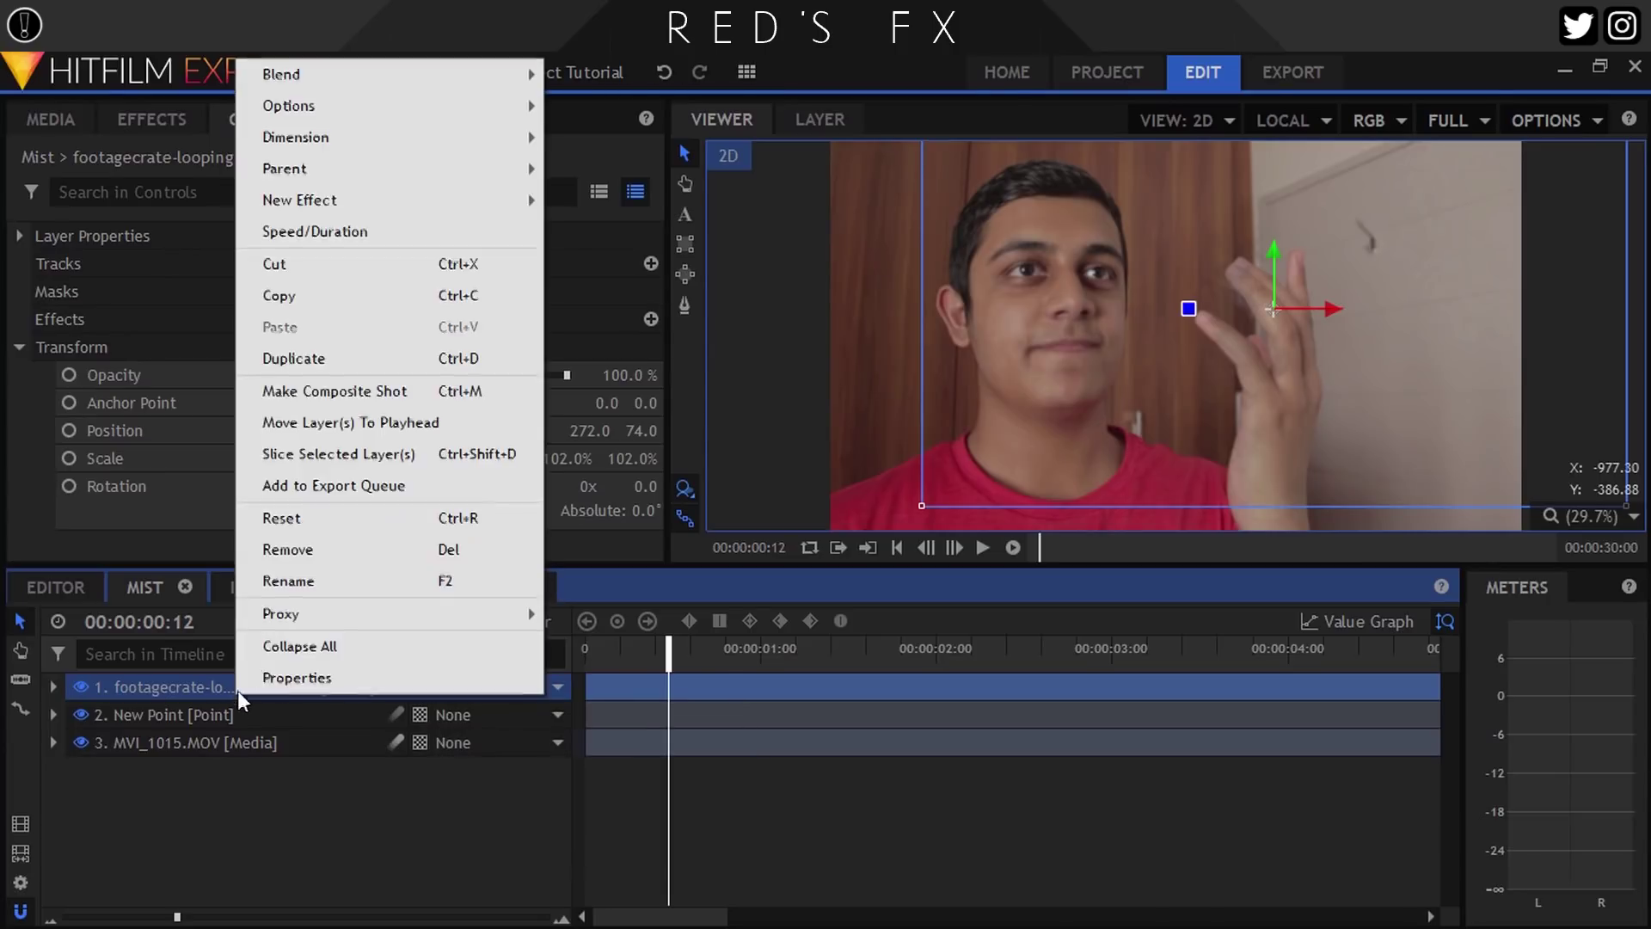
{"action": "mouse_move", "coordinate": [383, 81]}
{"action": "left_click", "coordinate": [611, 103]}
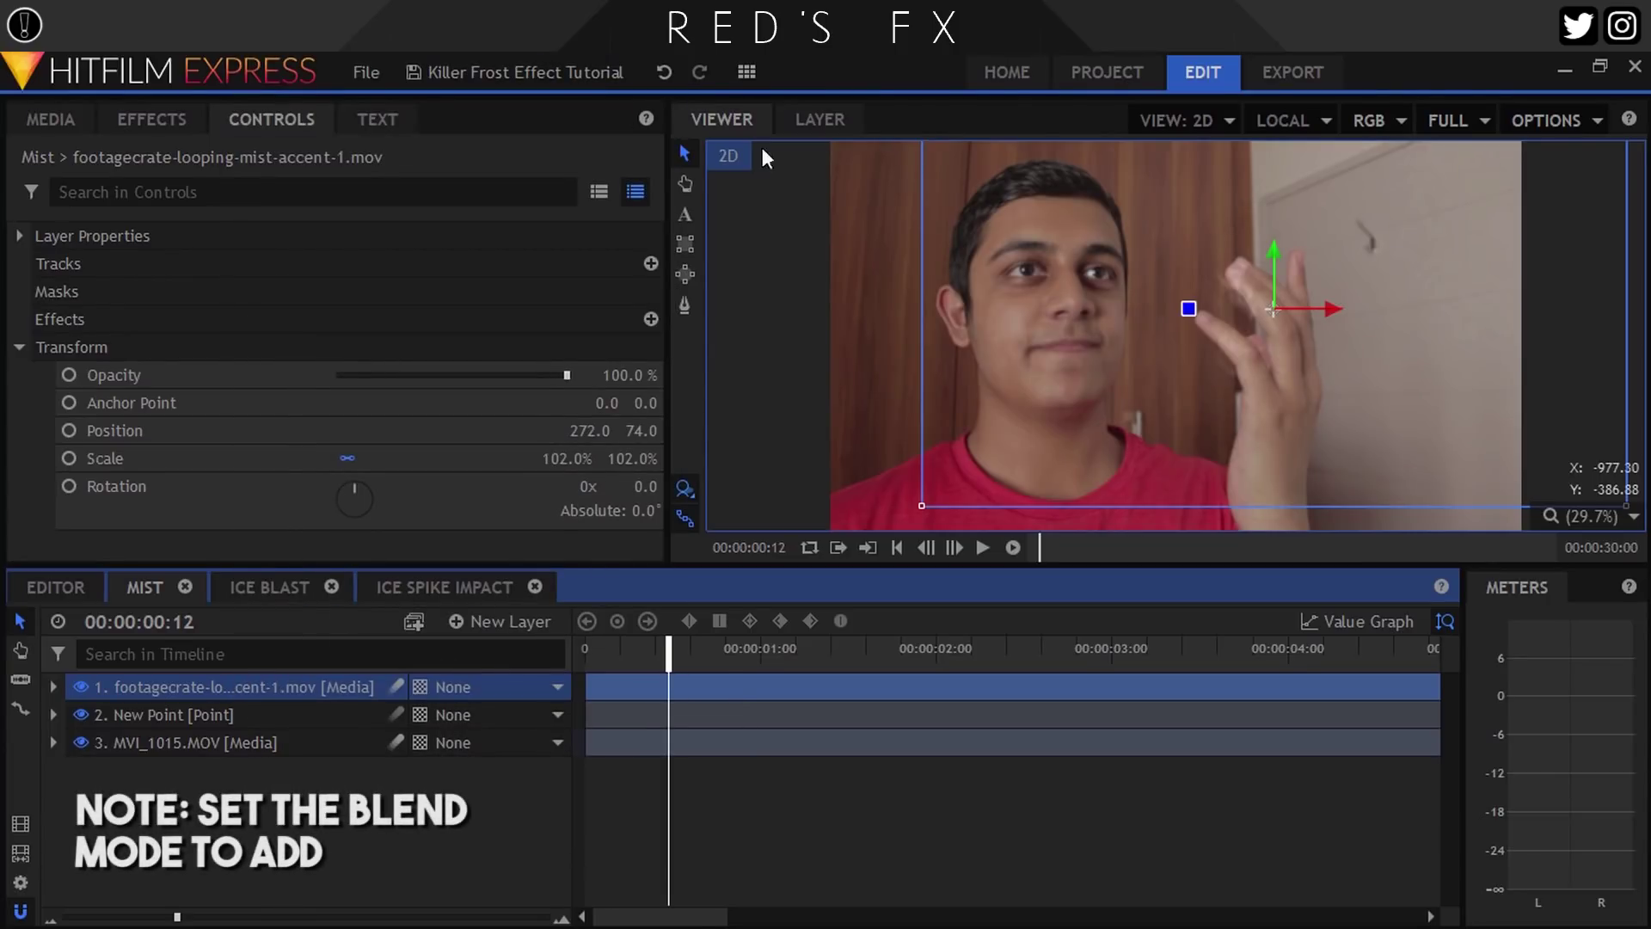
- Reposition the mist layer over the hand at about 335.9, 47.0 and set its scale to 118%
{"action": "mouse_move", "coordinate": [1275, 311]}
{"action": "left_mouse_down"}
{"action": "mouse_move", "coordinate": [1324, 338]}
{"action": "mouse_move", "coordinate": [1294, 321]}
{"action": "left_mouse_up"}
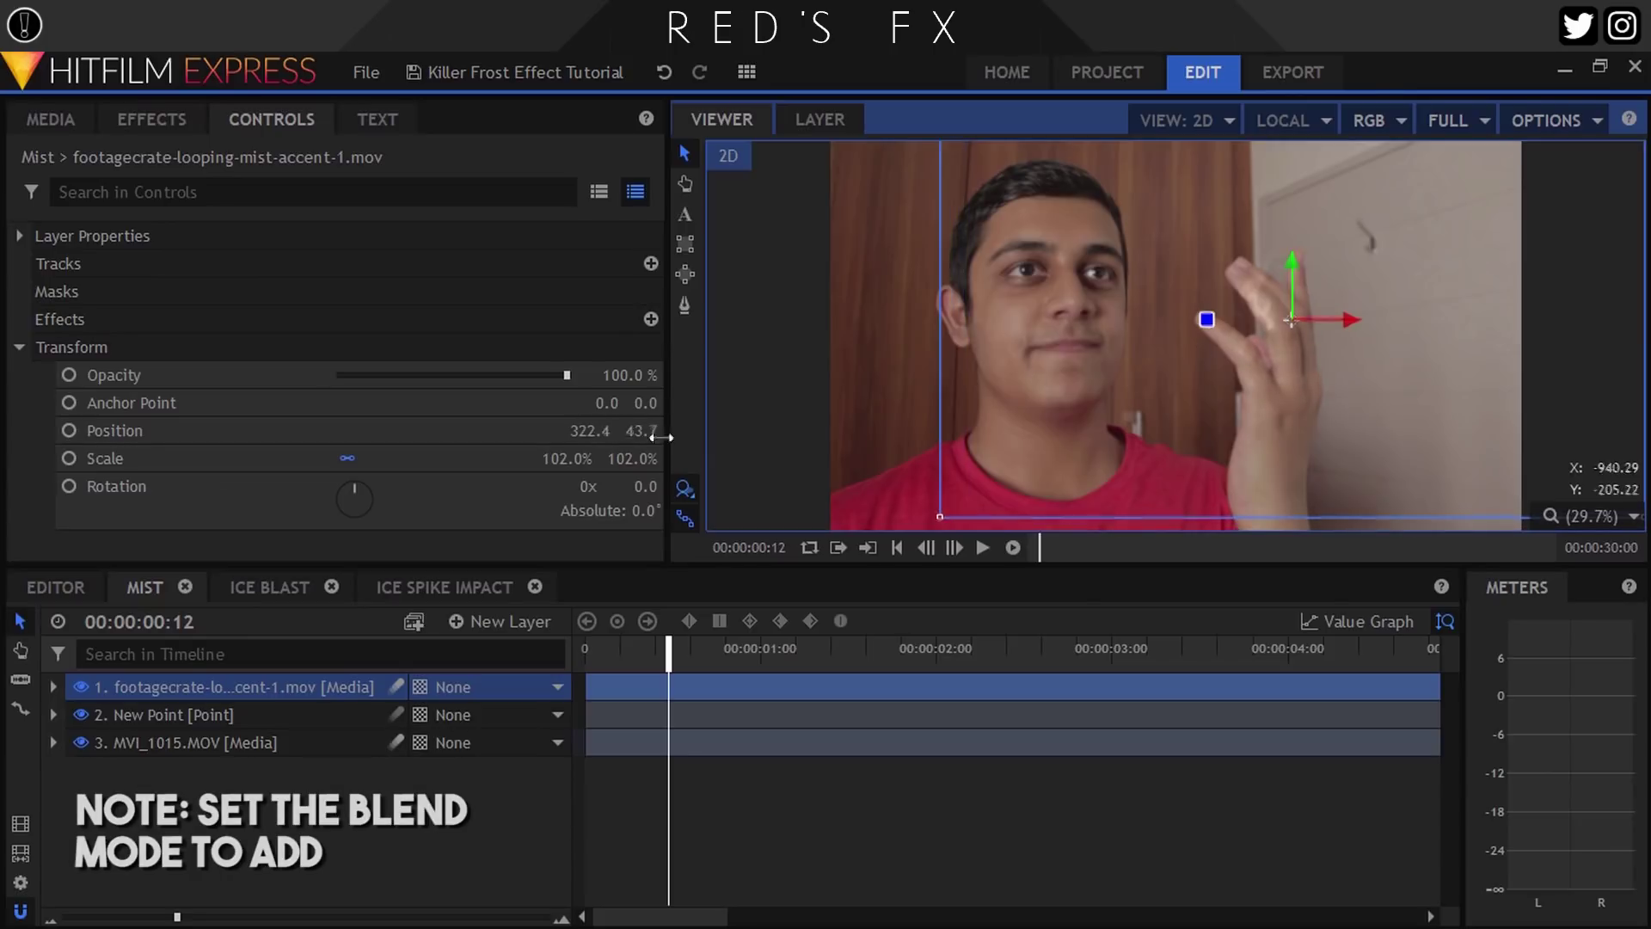
{"action": "left_click_drag", "start_coordinate": [570, 454], "coordinate": [584, 454]}
{"action": "mouse_move", "coordinate": [1290, 316]}
{"action": "left_mouse_down"}
{"action": "mouse_move", "coordinate": [1215, 268]}
{"action": "mouse_move", "coordinate": [1295, 314]}
{"action": "left_mouse_up"}
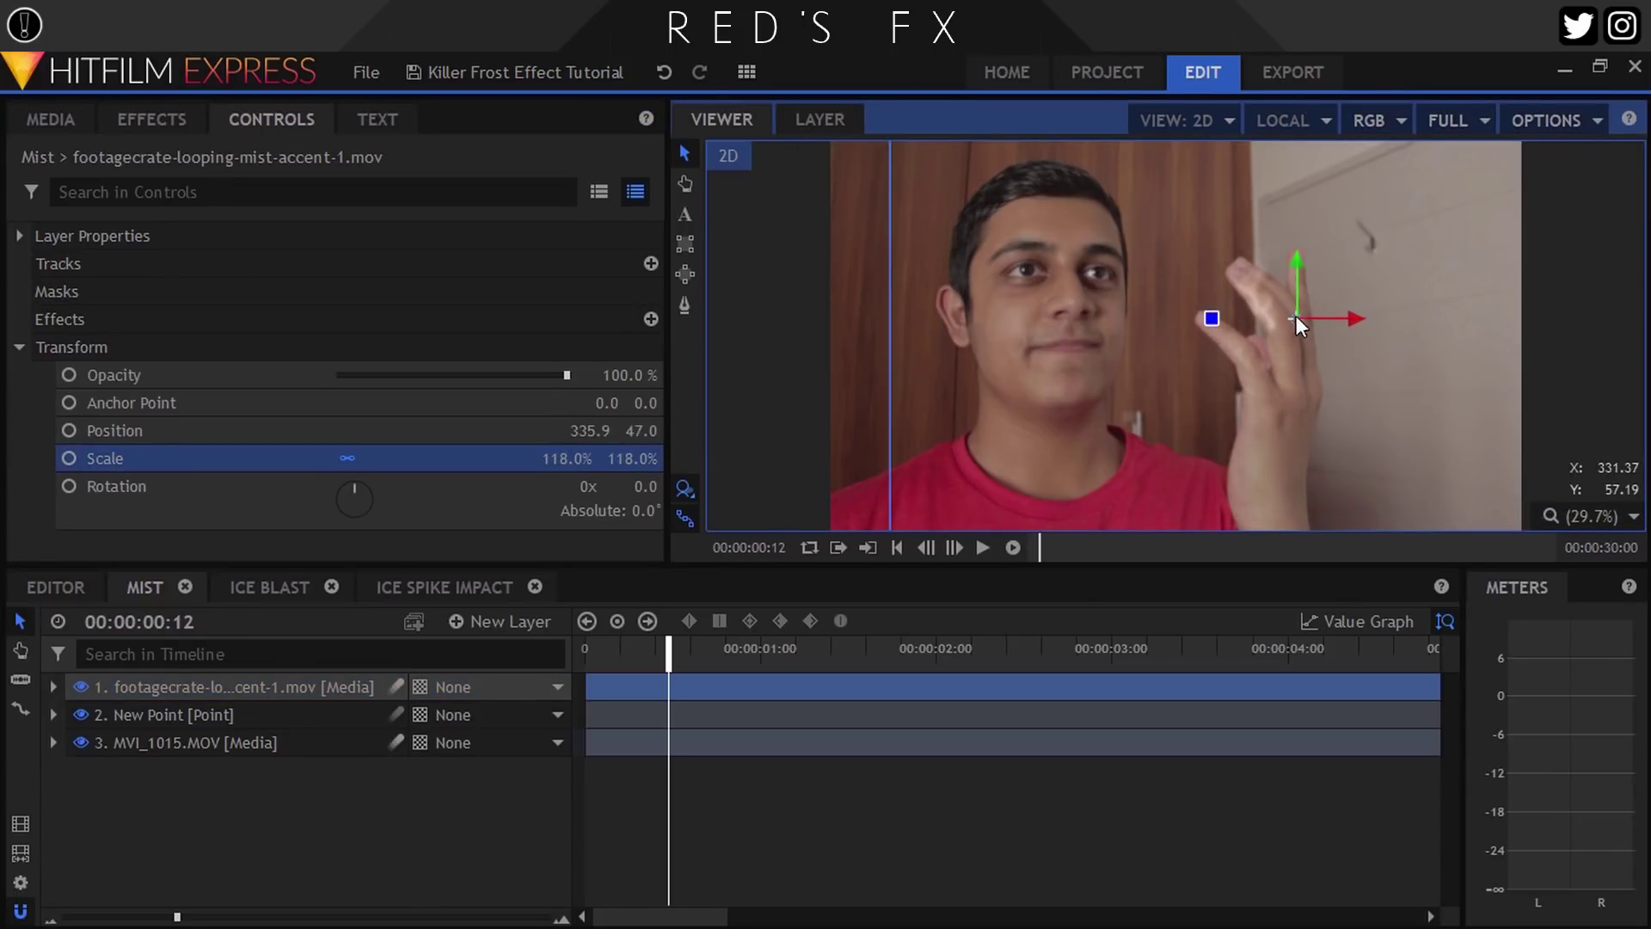
- Parent the mist layer to the New Point layer
{"action": "left_click", "coordinate": [345, 785]}
{"action": "left_click", "coordinate": [509, 693]}
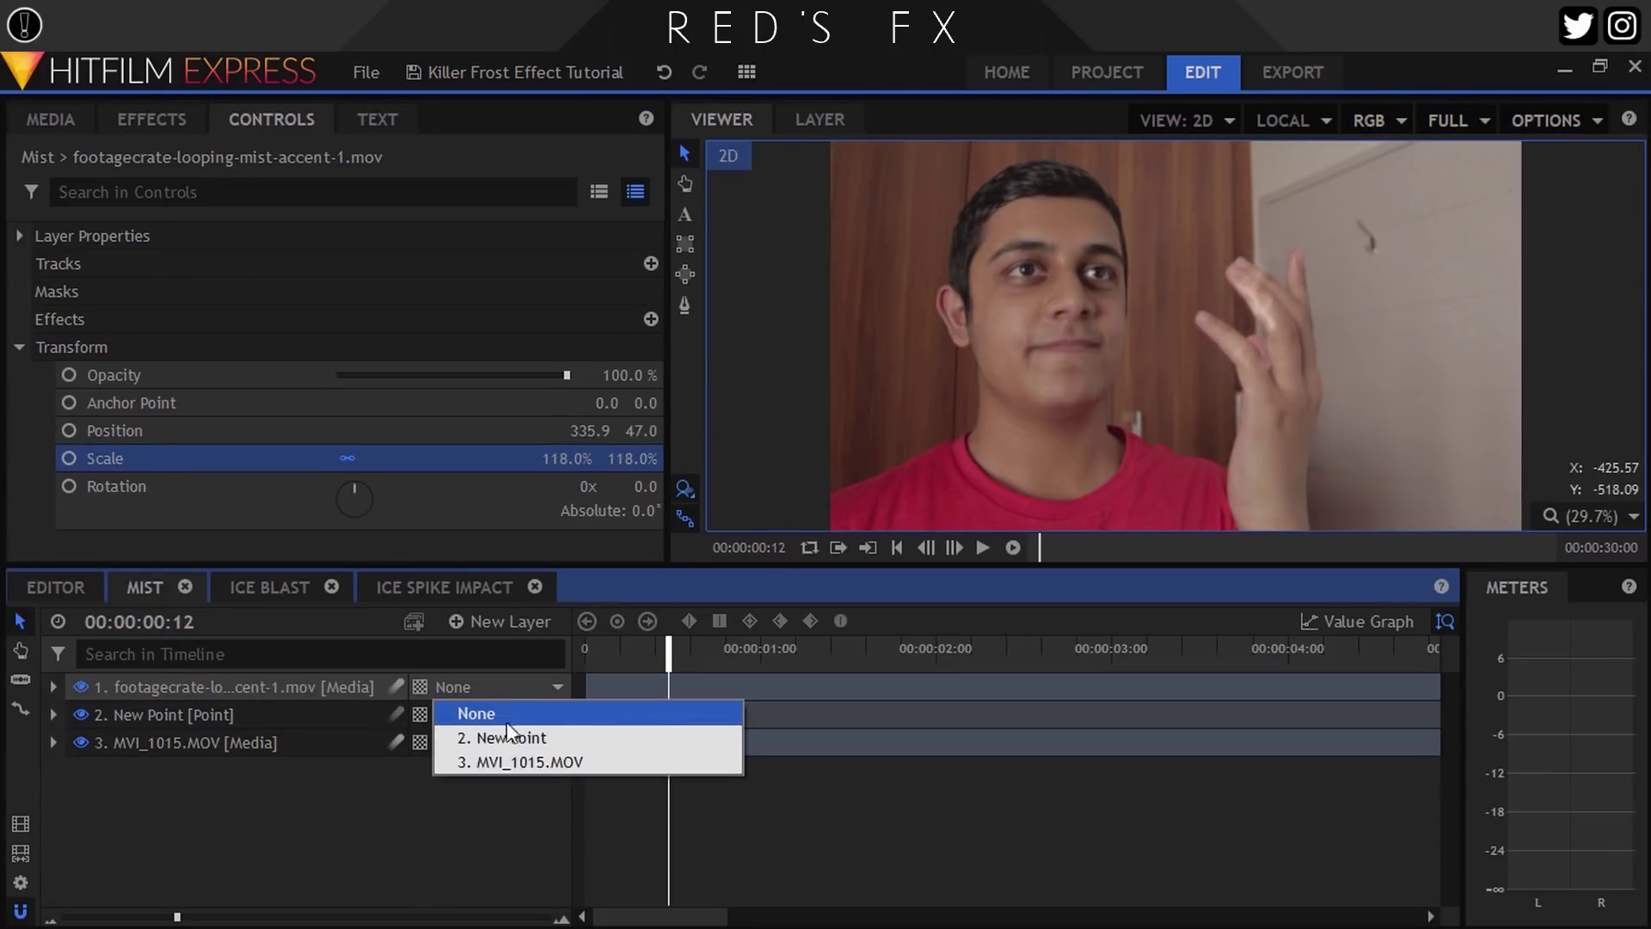
{"action": "left_click", "coordinate": [516, 740]}
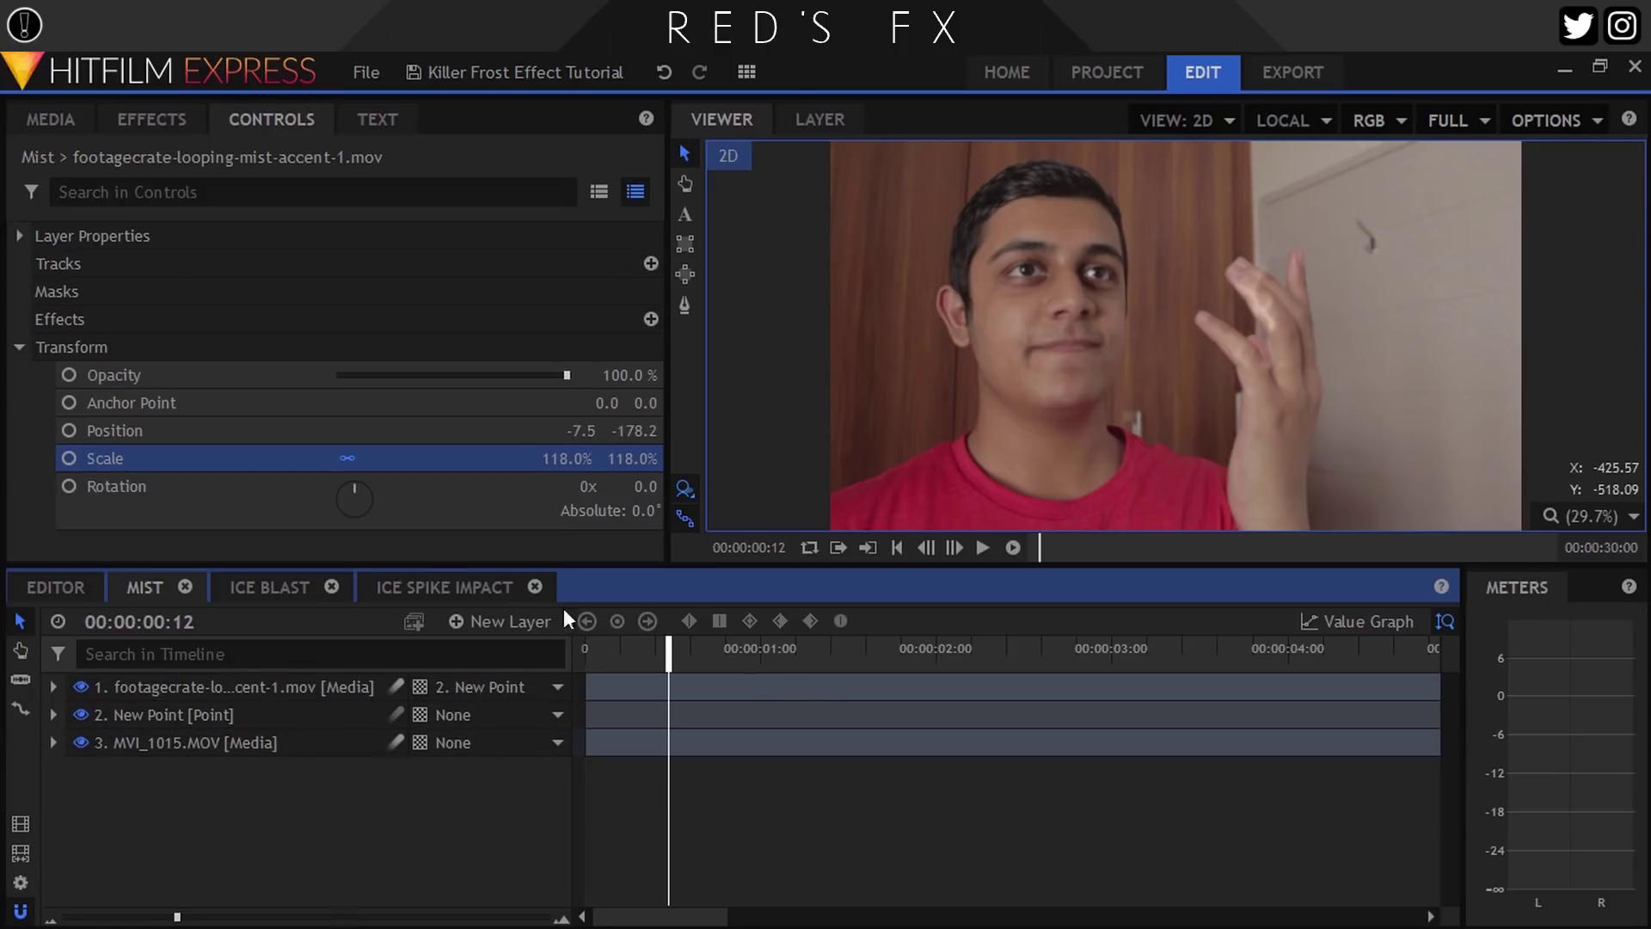
- Duplicate the mist layer twice and offset one of the copies slightly across the hand
{"action": "left_click", "coordinate": [210, 685]}
{"action": "scroll", "coordinate": [1066, 439], "scroll_direction": "up", "scroll_amount": 3}
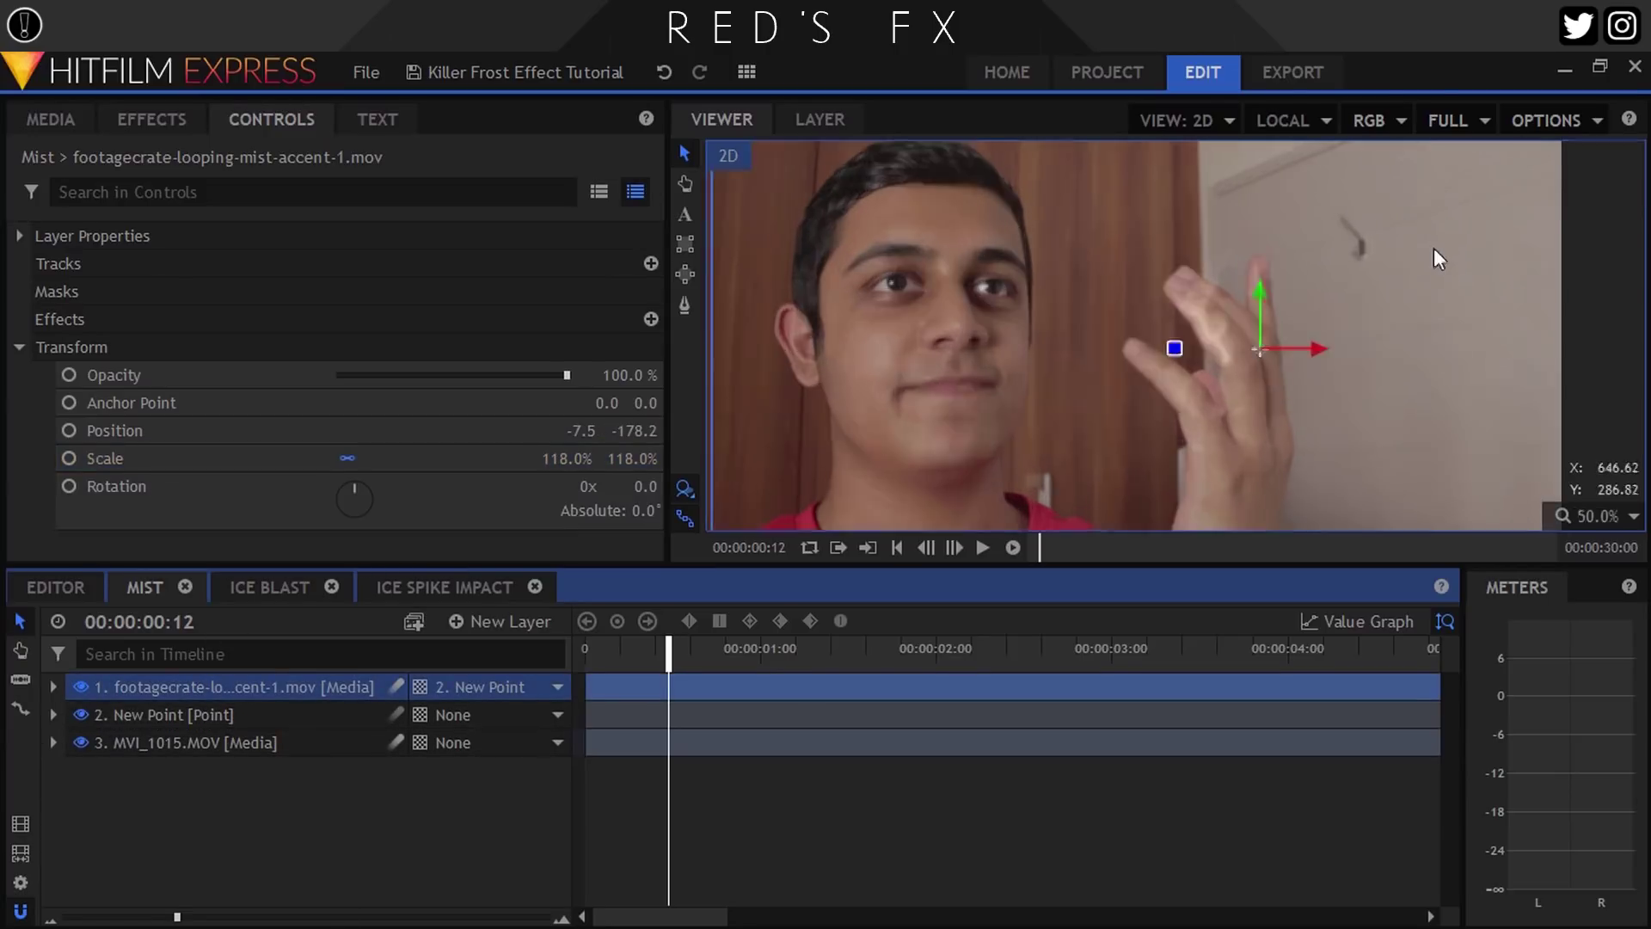
{"action": "scroll", "coordinate": [1066, 437], "scroll_direction": "down", "scroll_amount": 2}
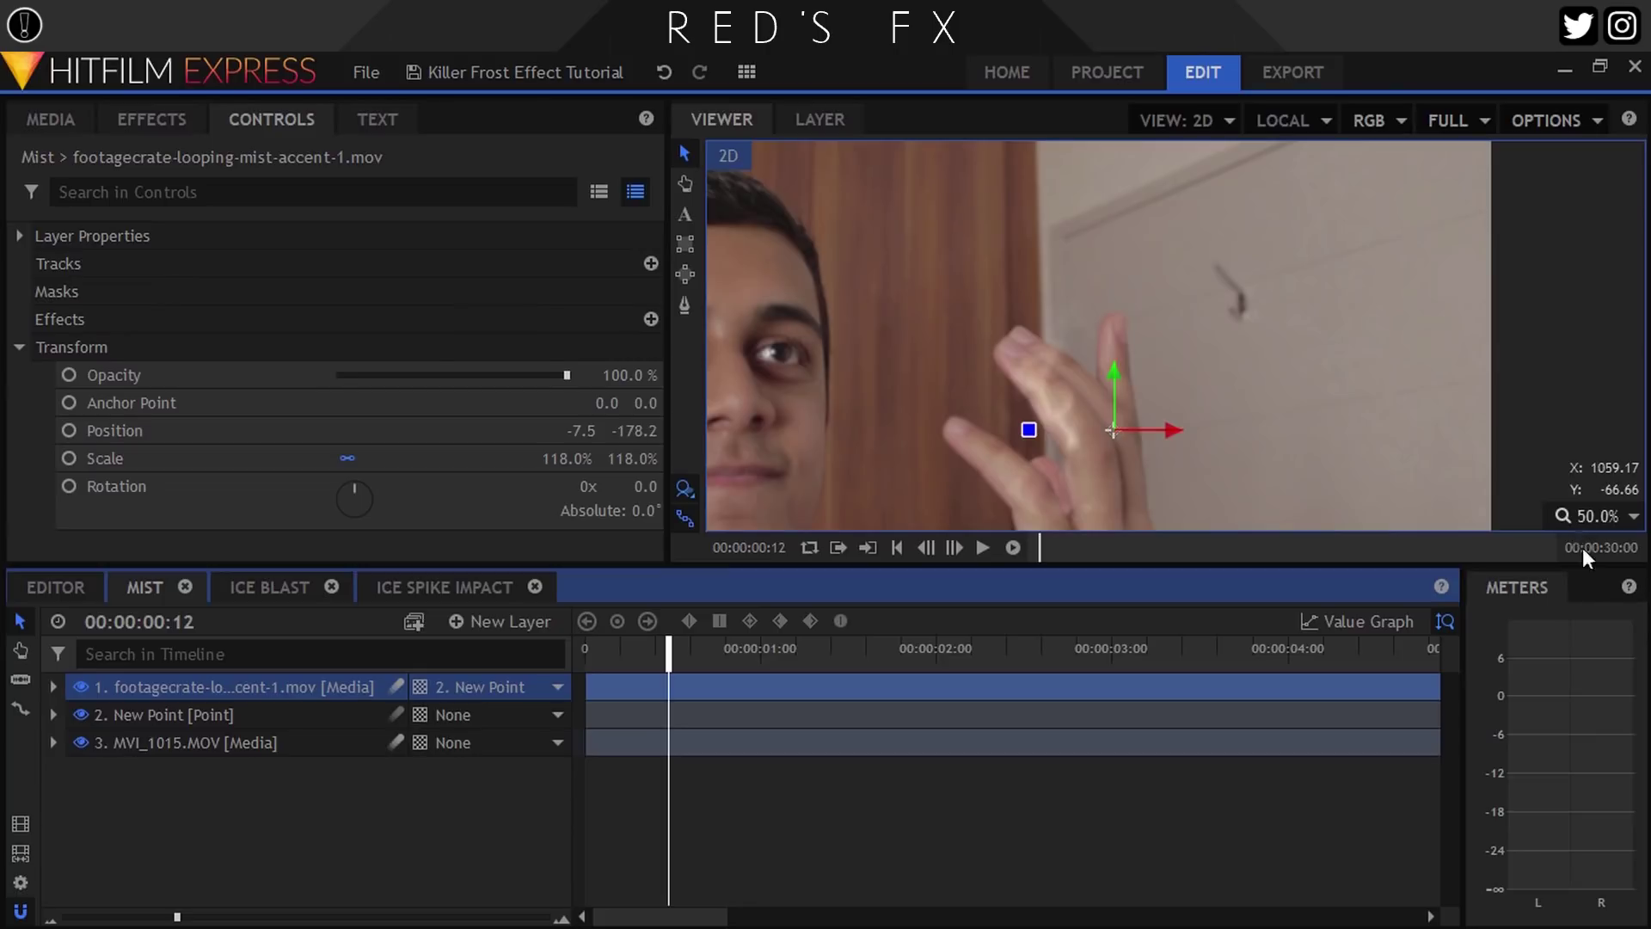
{"action": "left_click", "coordinate": [1598, 516]}
{"action": "left_click", "coordinate": [1585, 792]}
{"action": "key", "text": "ctrl+d"}
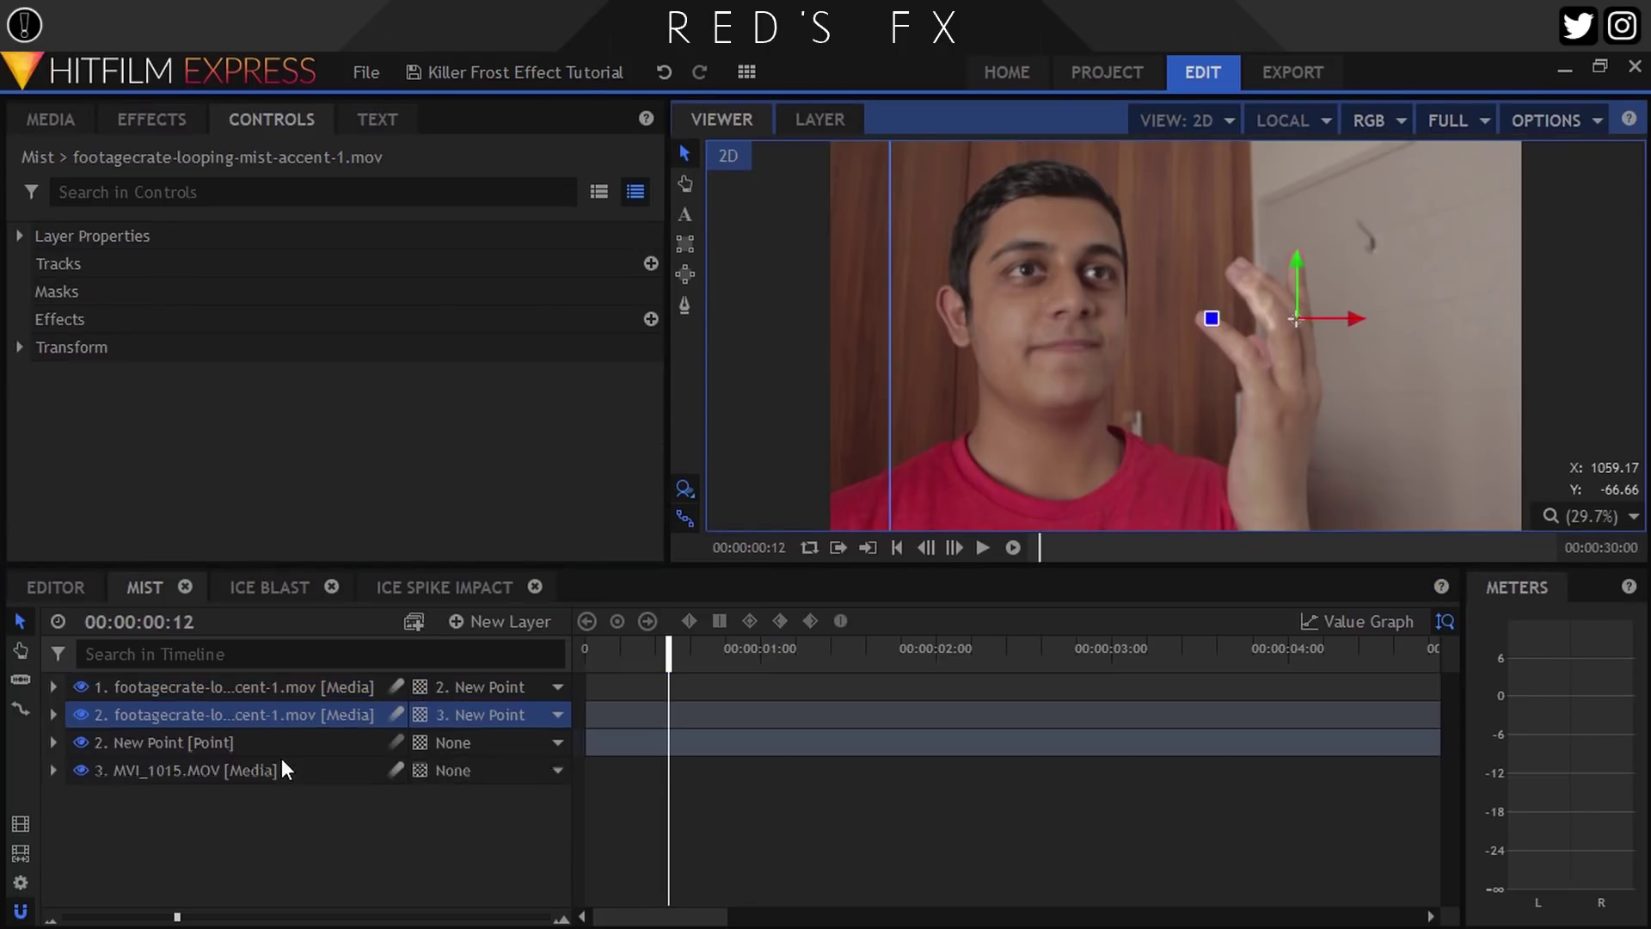
{"action": "key", "text": "ctrl+d"}
{"action": "left_click", "coordinate": [238, 714]}
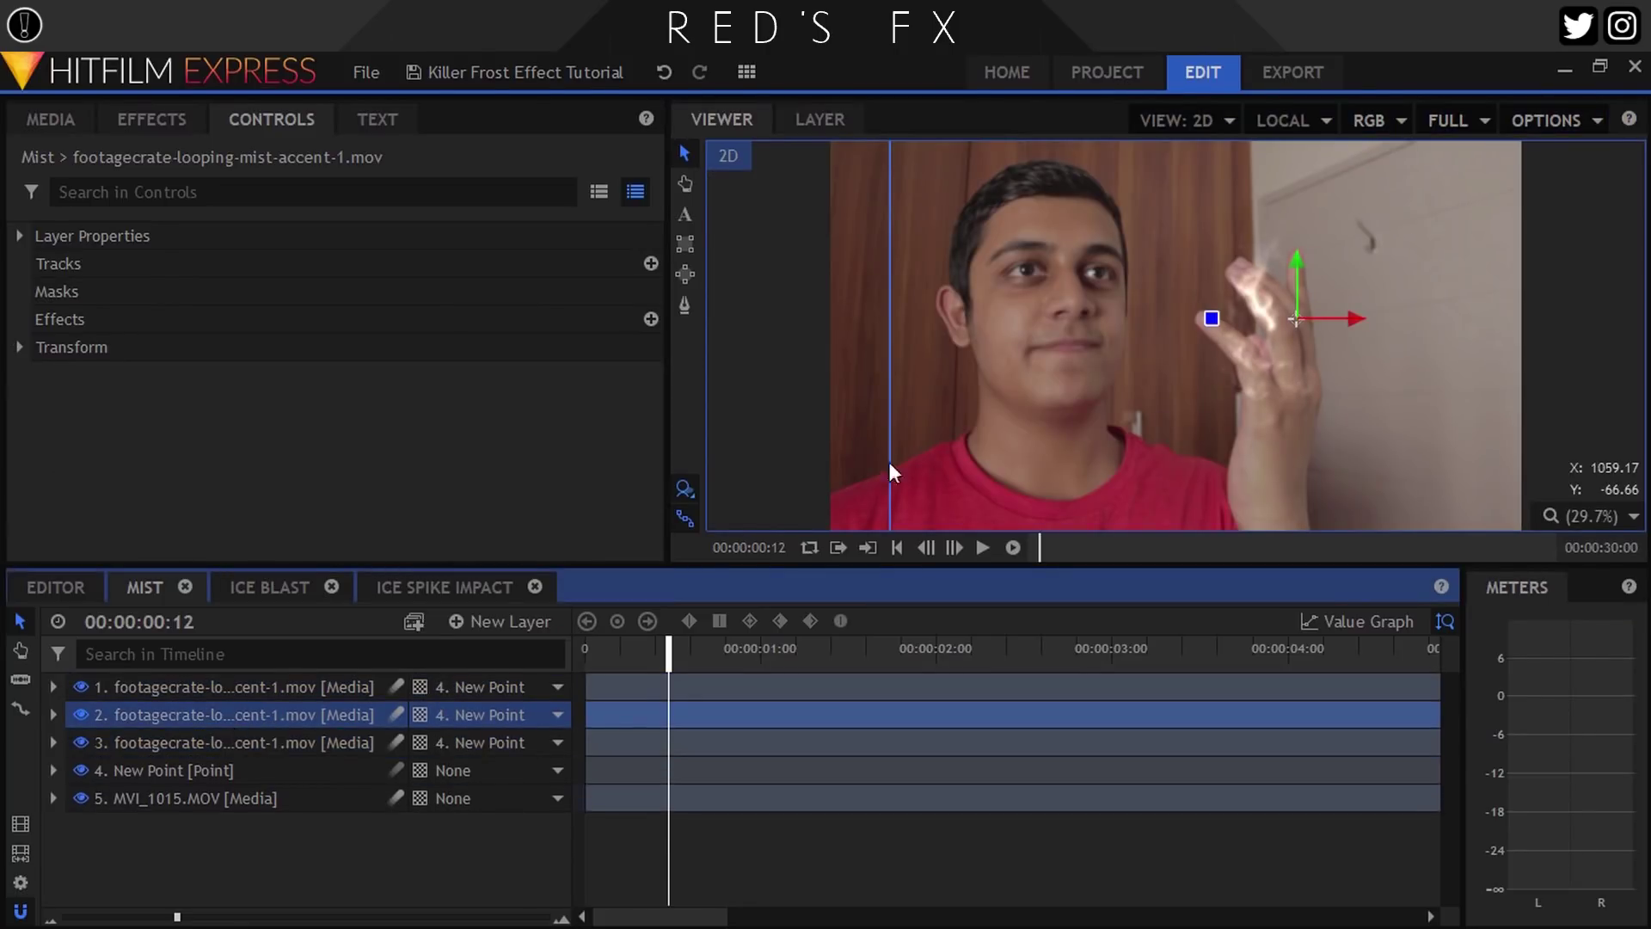
{"action": "mouse_move", "coordinate": [1304, 323]}
{"action": "left_mouse_down"}
{"action": "mouse_move", "coordinate": [1338, 409]}
{"action": "mouse_move", "coordinate": [1229, 345]}
{"action": "mouse_move", "coordinate": [1249, 385]}
{"action": "mouse_move", "coordinate": [1316, 314]}
{"action": "left_mouse_up"}
- Draw a closed freehand mask around the hand on the uppermost mist layer
{"action": "key", "text": "p"}
{"action": "left_click", "coordinate": [1327, 265]}
{"action": "left_click", "coordinate": [1227, 276]}
{"action": "left_click", "coordinate": [1233, 409]}
{"action": "left_click", "coordinate": [1251, 438]}
{"action": "left_click", "coordinate": [1314, 453]}
{"action": "left_click", "coordinate": [1338, 351]}
{"action": "left_click", "coordinate": [1327, 265]}
- Set the hand mask's feather strength to 560 px
{"action": "left_click", "coordinate": [43, 319]}
{"action": "left_click", "coordinate": [68, 403]}
{"action": "left_click_drag", "start_coordinate": [331, 486], "coordinate": [396, 496]}
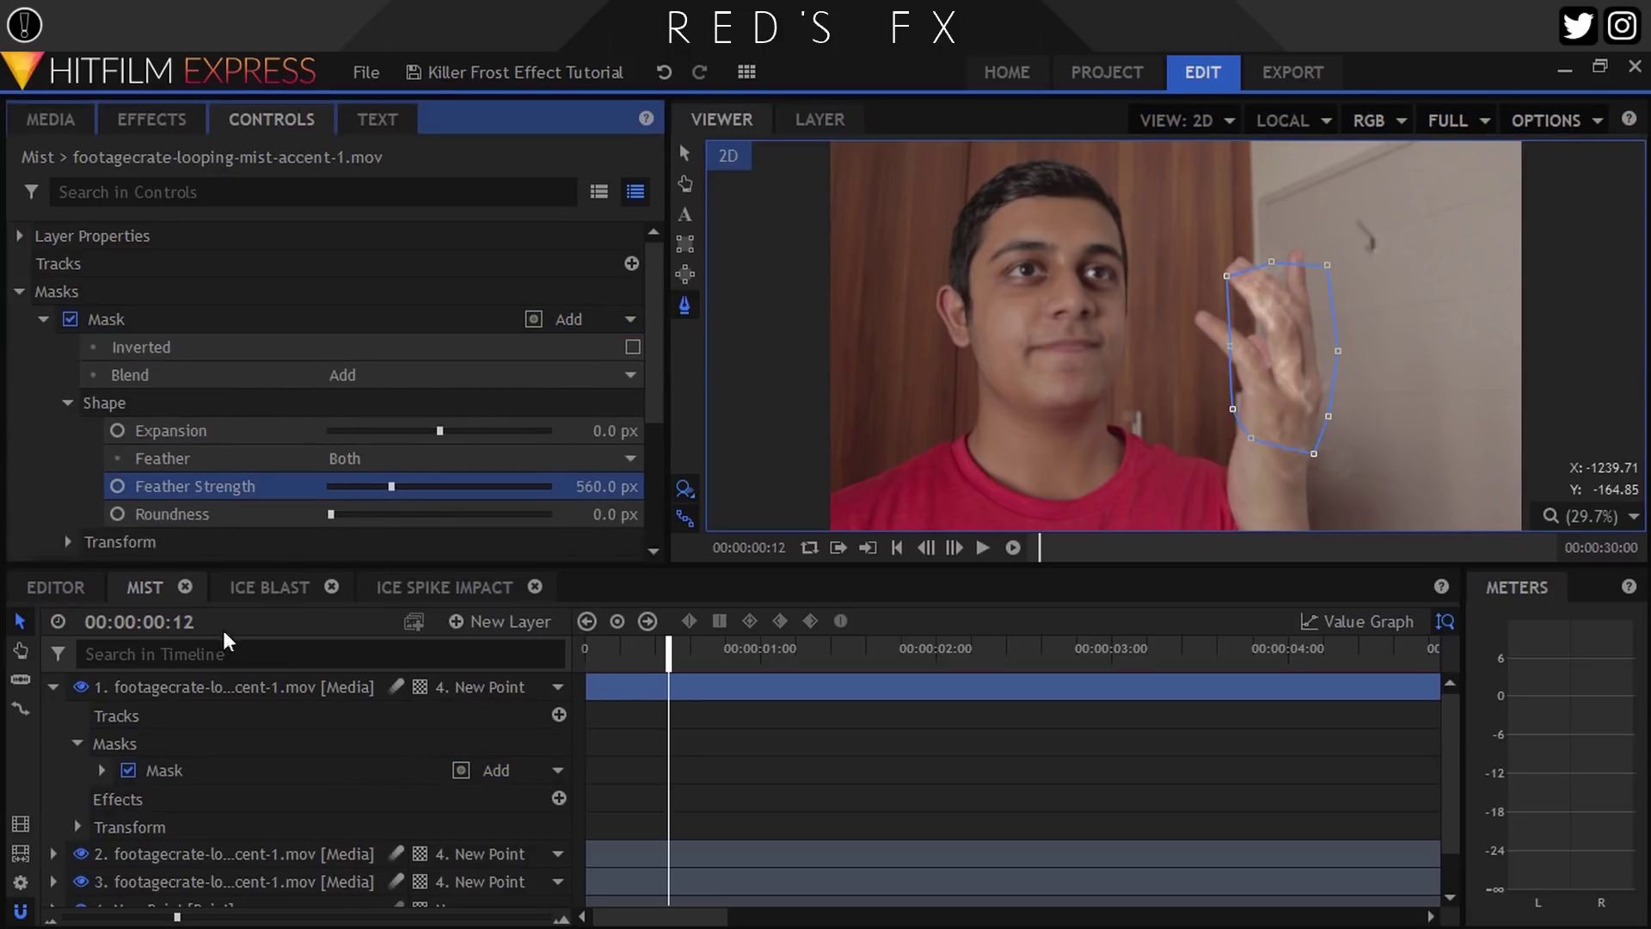
{"action": "left_click", "coordinate": [54, 686]}
- Find the Curves effect and apply it to the uppermost mist layer
{"action": "left_click", "coordinate": [152, 119]}
{"action": "left_click", "coordinate": [150, 163]}
{"action": "type", "text": "cur"}
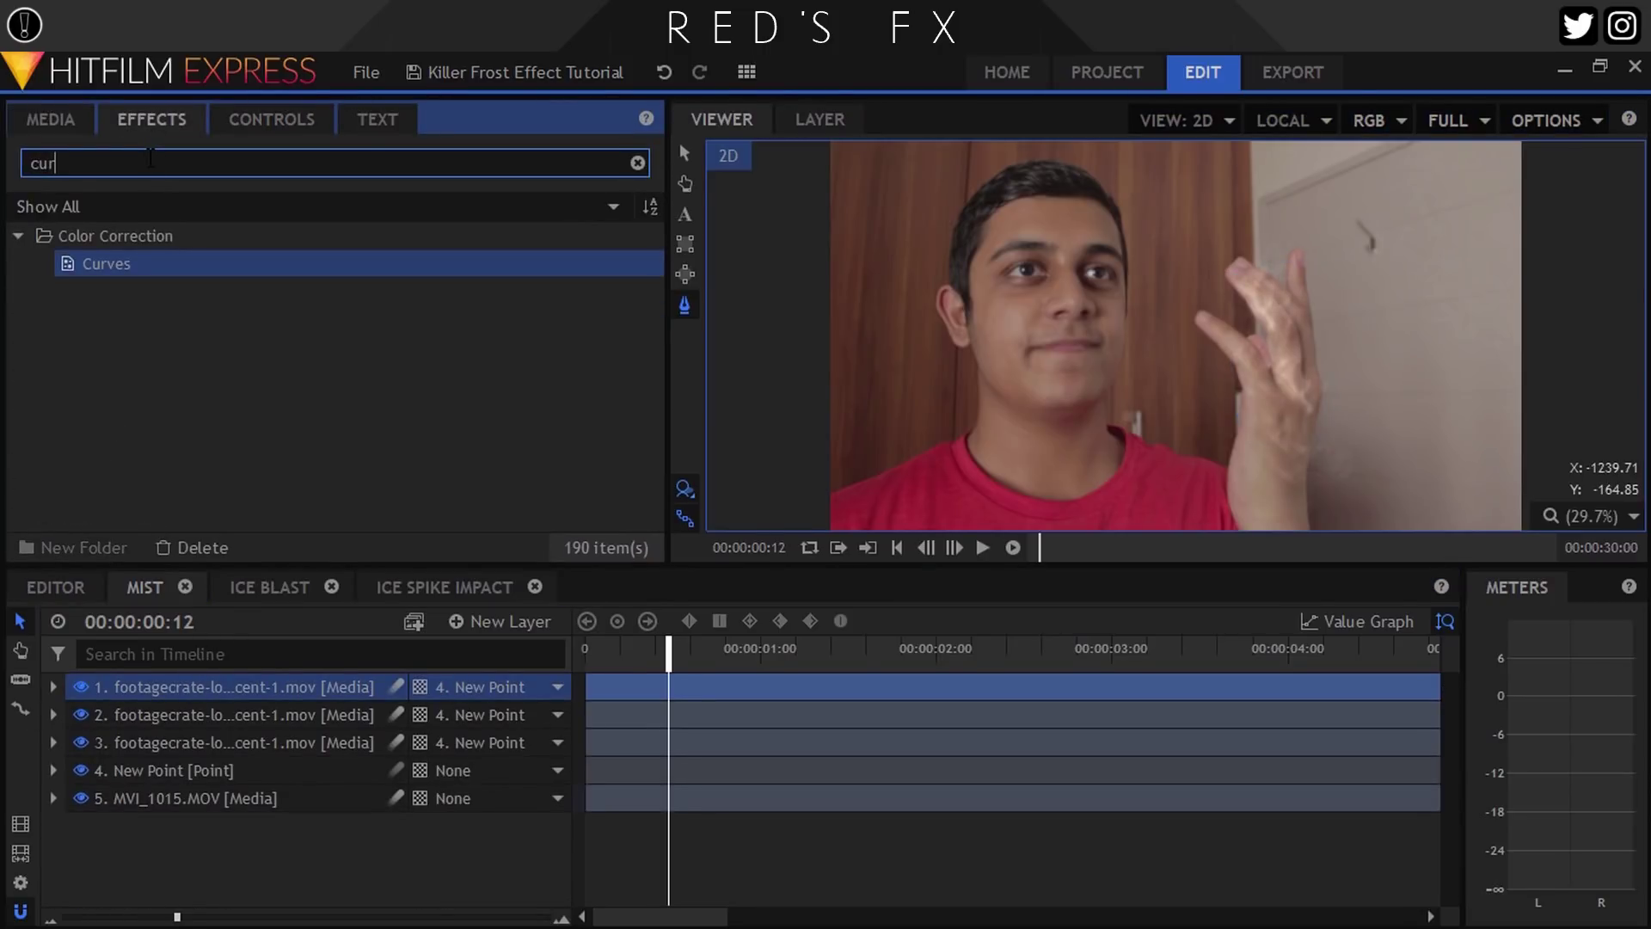
{"action": "left_click_drag", "start_coordinate": [136, 265], "coordinate": [198, 685]}
- Raise the shadows and midtones of the mist layer's RGB curve and move the playhead to 00:00:00:16
{"action": "left_click", "coordinate": [272, 112]}
{"action": "scroll", "coordinate": [94, 387], "scroll_direction": "down", "scroll_amount": 5}
{"action": "left_click", "coordinate": [44, 349]}
{"action": "left_click_drag", "start_coordinate": [493, 551], "coordinate": [450, 489]}
{"action": "scroll", "coordinate": [370, 465], "scroll_direction": "down", "scroll_amount": 3}
{"action": "left_click_drag", "start_coordinate": [360, 467], "coordinate": [356, 478]}
{"action": "mouse_move", "coordinate": [668, 647]}
{"action": "left_mouse_down"}
{"action": "mouse_move", "coordinate": [780, 648]}
{"action": "mouse_move", "coordinate": [697, 647]}
{"action": "left_mouse_up"}
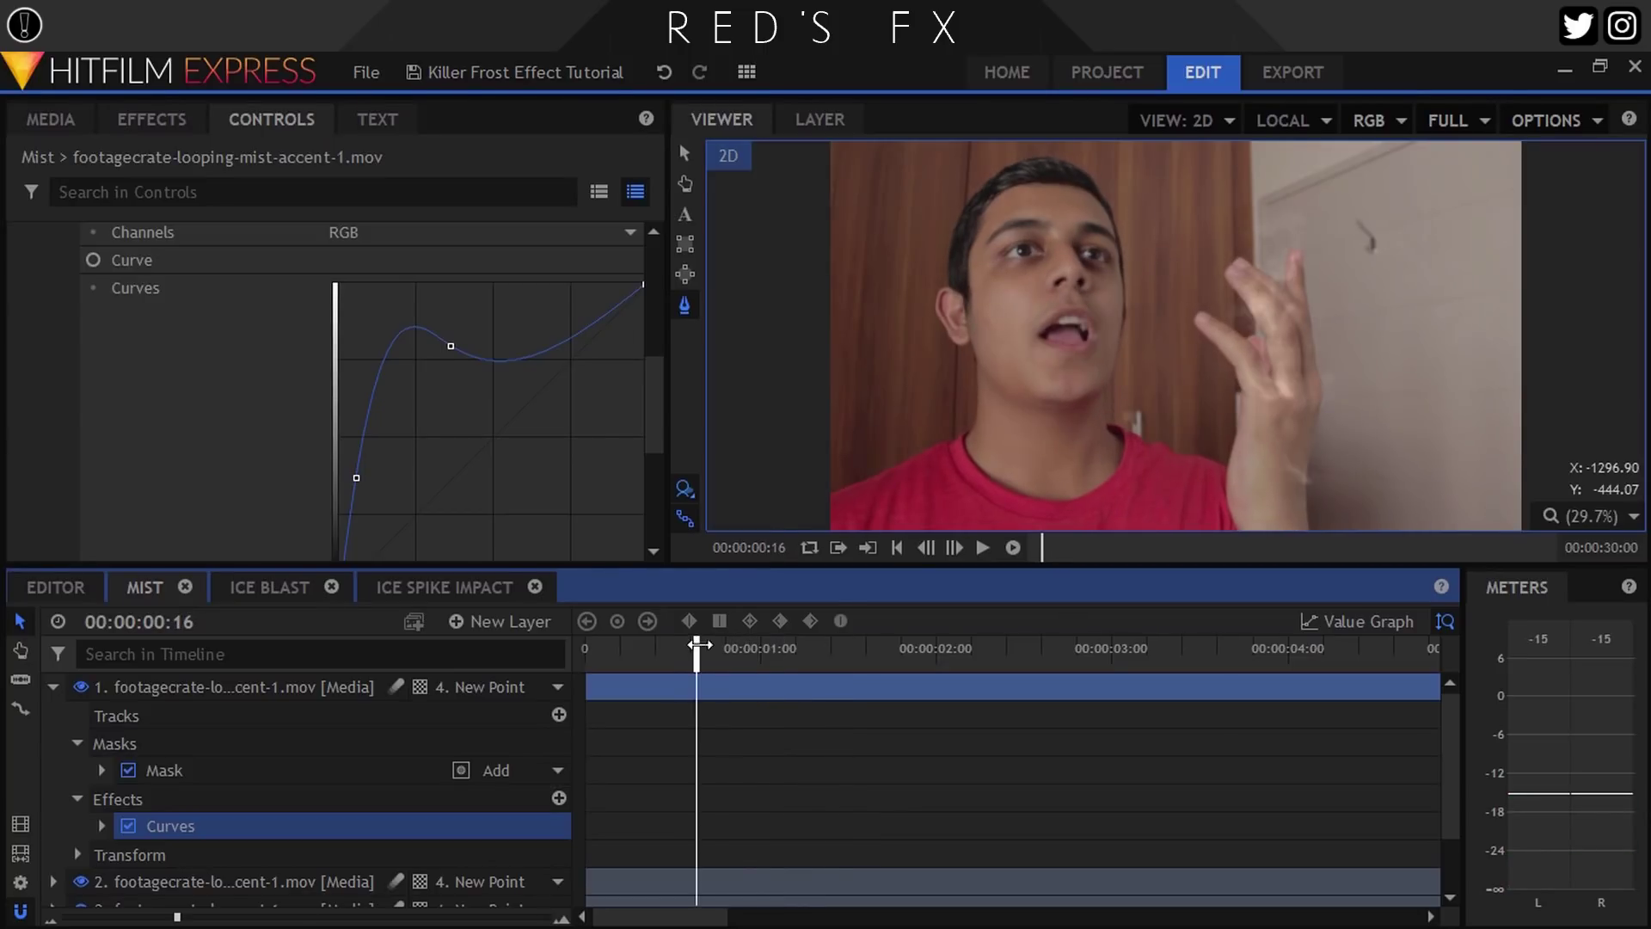
{"action": "scroll", "coordinate": [17, 344], "scroll_direction": "up", "scroll_amount": 8}
{"action": "left_click", "coordinate": [18, 291]}
{"action": "left_click", "coordinate": [52, 686]}
- Find the Color Temperature effect and apply it to the uppermost mist layer
{"action": "left_click", "coordinate": [151, 118]}
{"action": "left_click", "coordinate": [137, 164]}
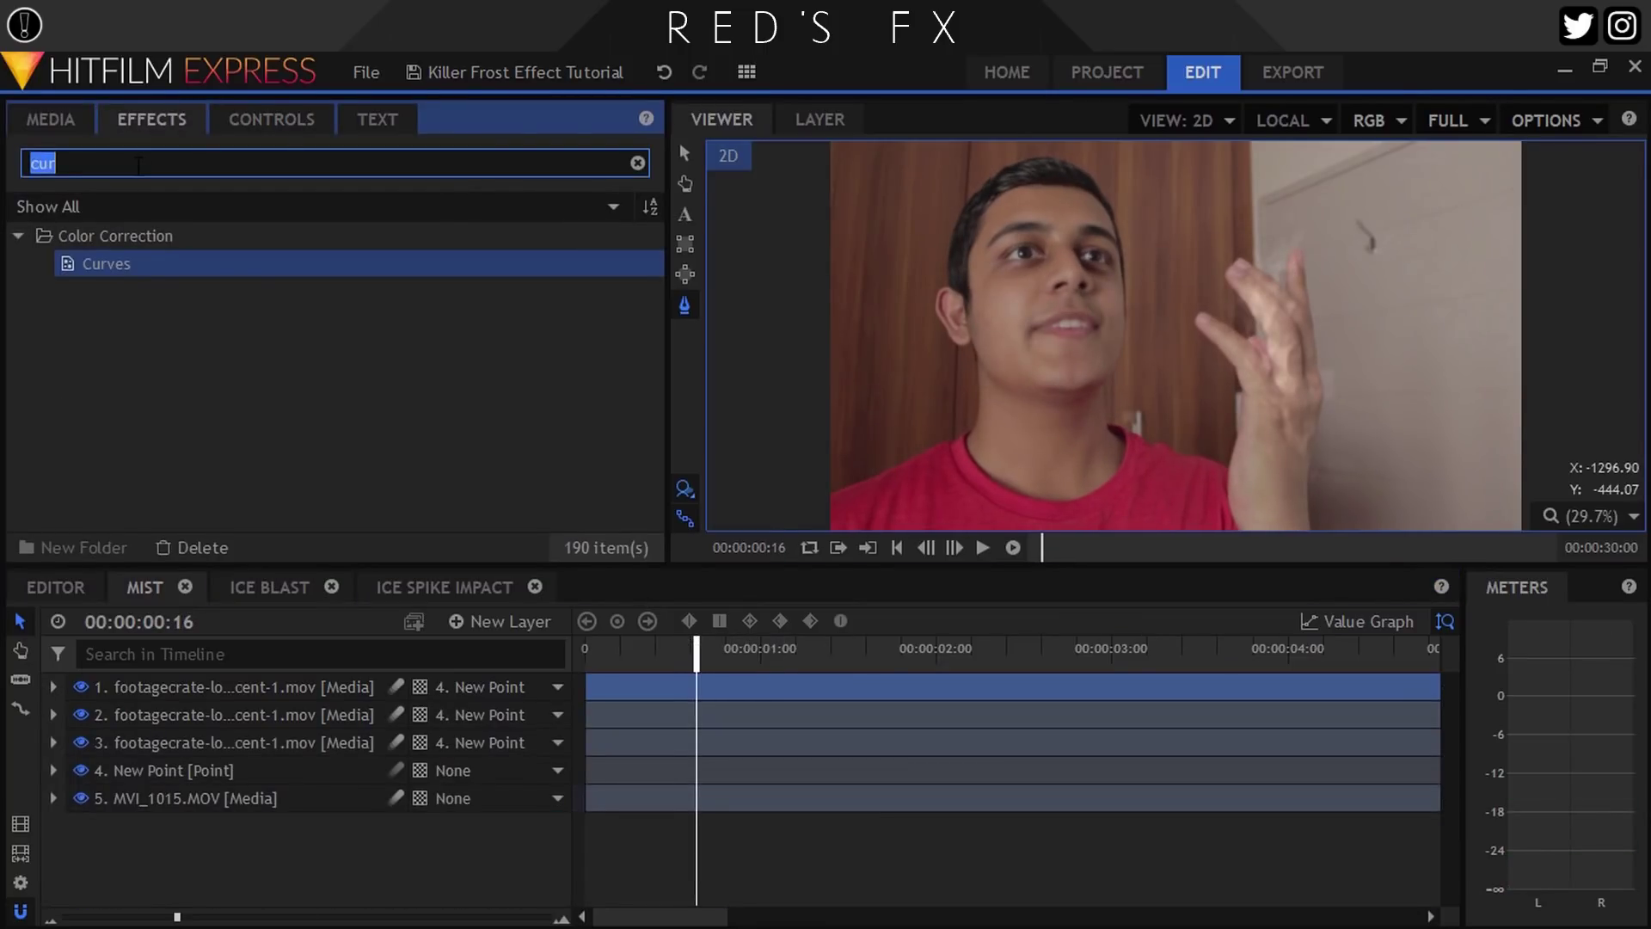
{"action": "type", "text": "colo"}
{"action": "left_click_drag", "start_coordinate": [129, 319], "coordinate": [237, 707]}
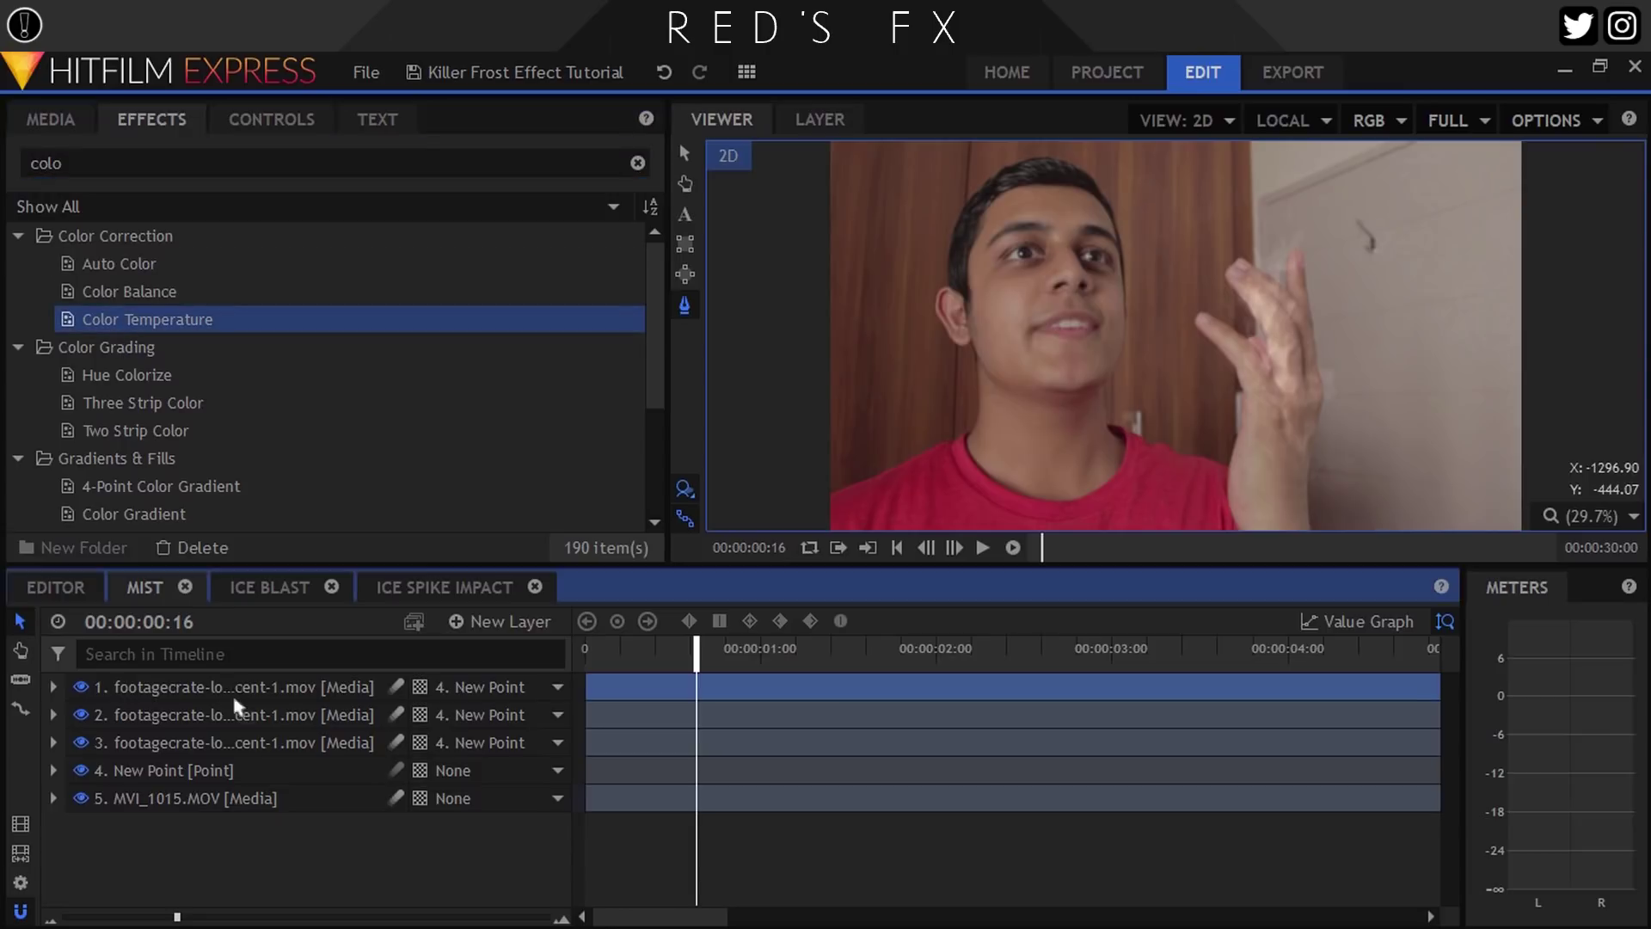
- Try different temperatures in the mist layer's Color Temperature effect, and remove the effect
{"action": "left_click", "coordinate": [268, 131]}
{"action": "scroll", "coordinate": [97, 452], "scroll_direction": "down", "scroll_amount": 5}
{"action": "left_click", "coordinate": [43, 421]}
{"action": "scroll", "coordinate": [50, 426], "scroll_direction": "down", "scroll_amount": 4}
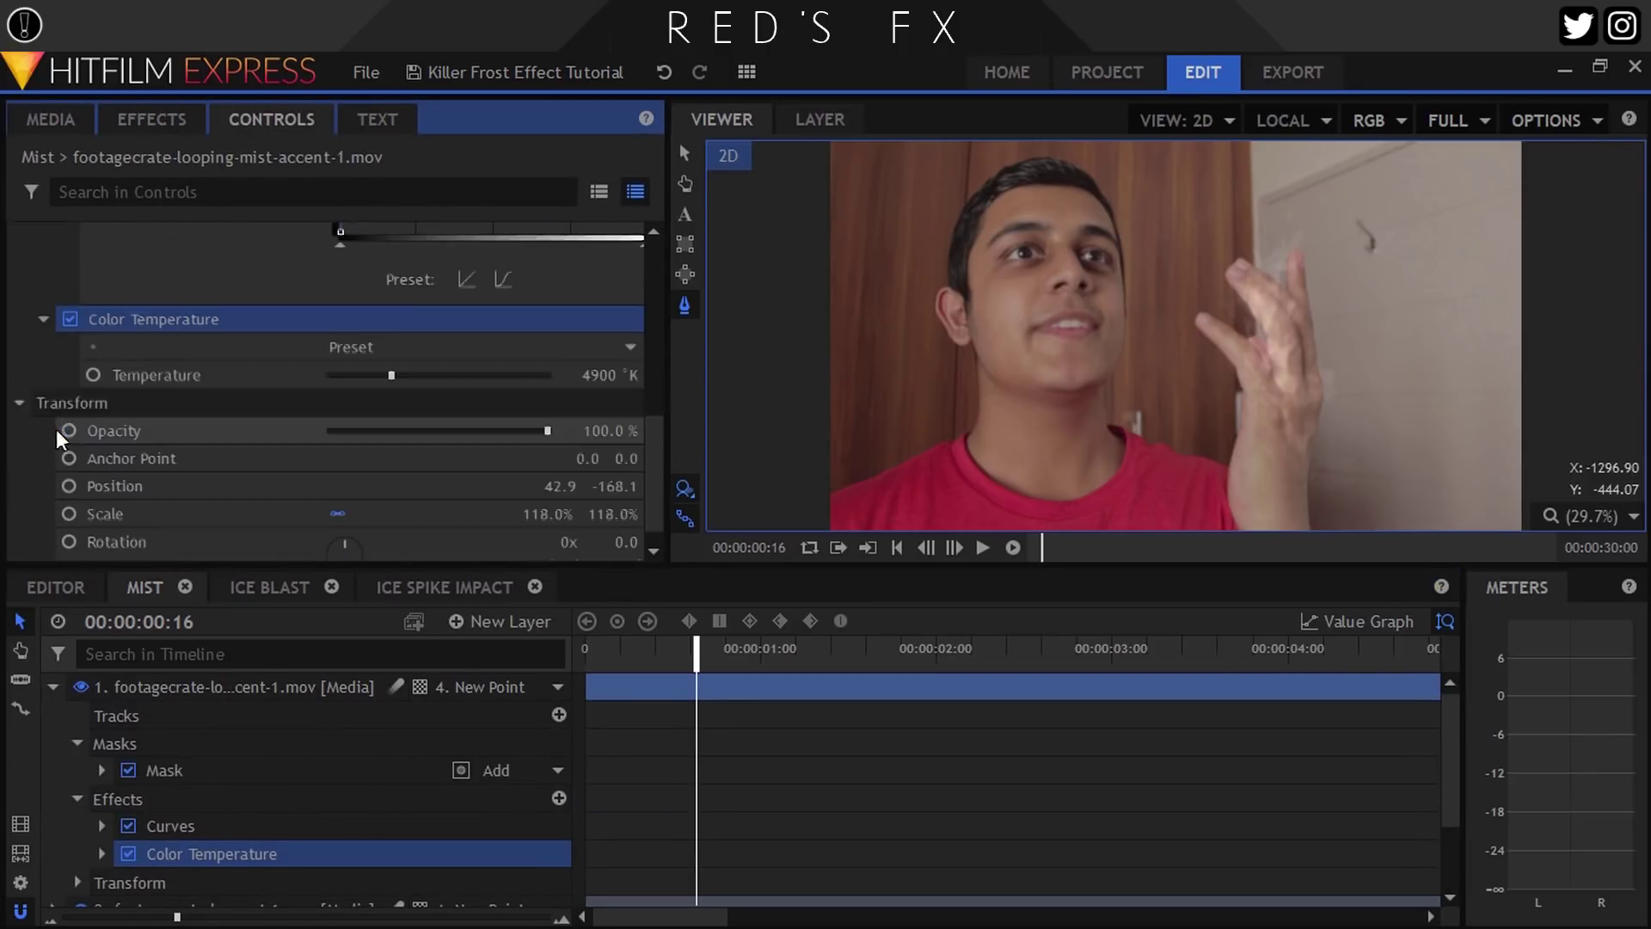
{"action": "left_click_drag", "start_coordinate": [391, 376], "coordinate": [538, 377]}
{"action": "scroll", "coordinate": [1115, 380], "scroll_direction": "up", "scroll_amount": 3}
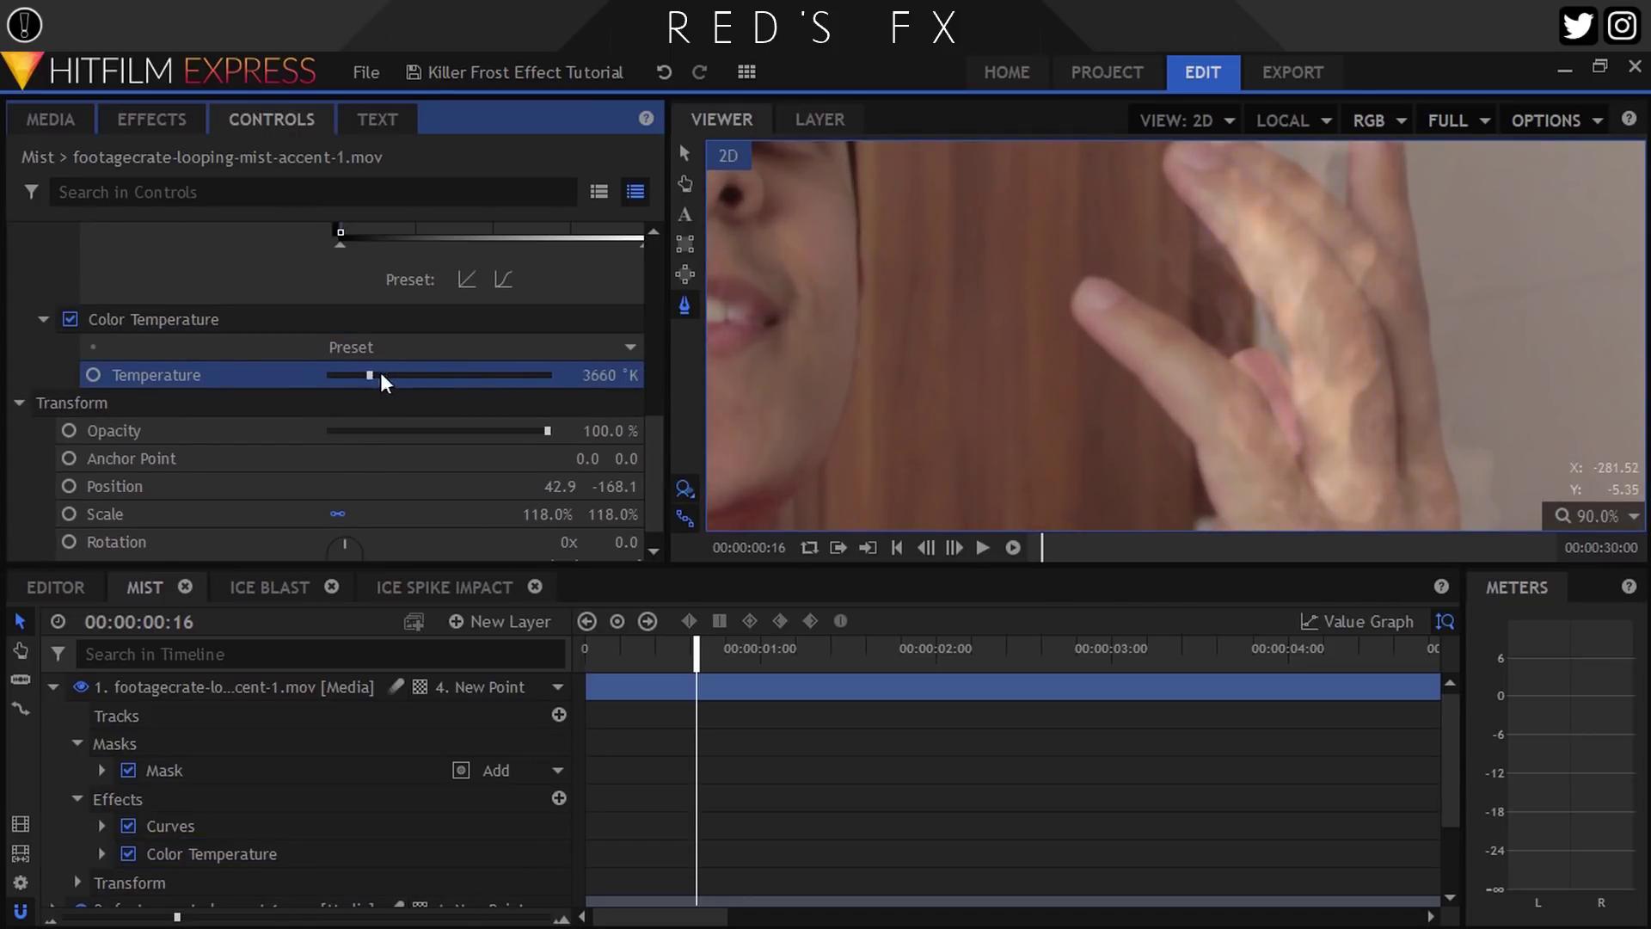
{"action": "left_click", "coordinate": [169, 318]}
{"action": "key", "text": "Delete"}
- Find the Lens Blur effect, apply it to the uppermost mist layer, and show the layer's effect settings
{"action": "left_click", "coordinate": [147, 120]}
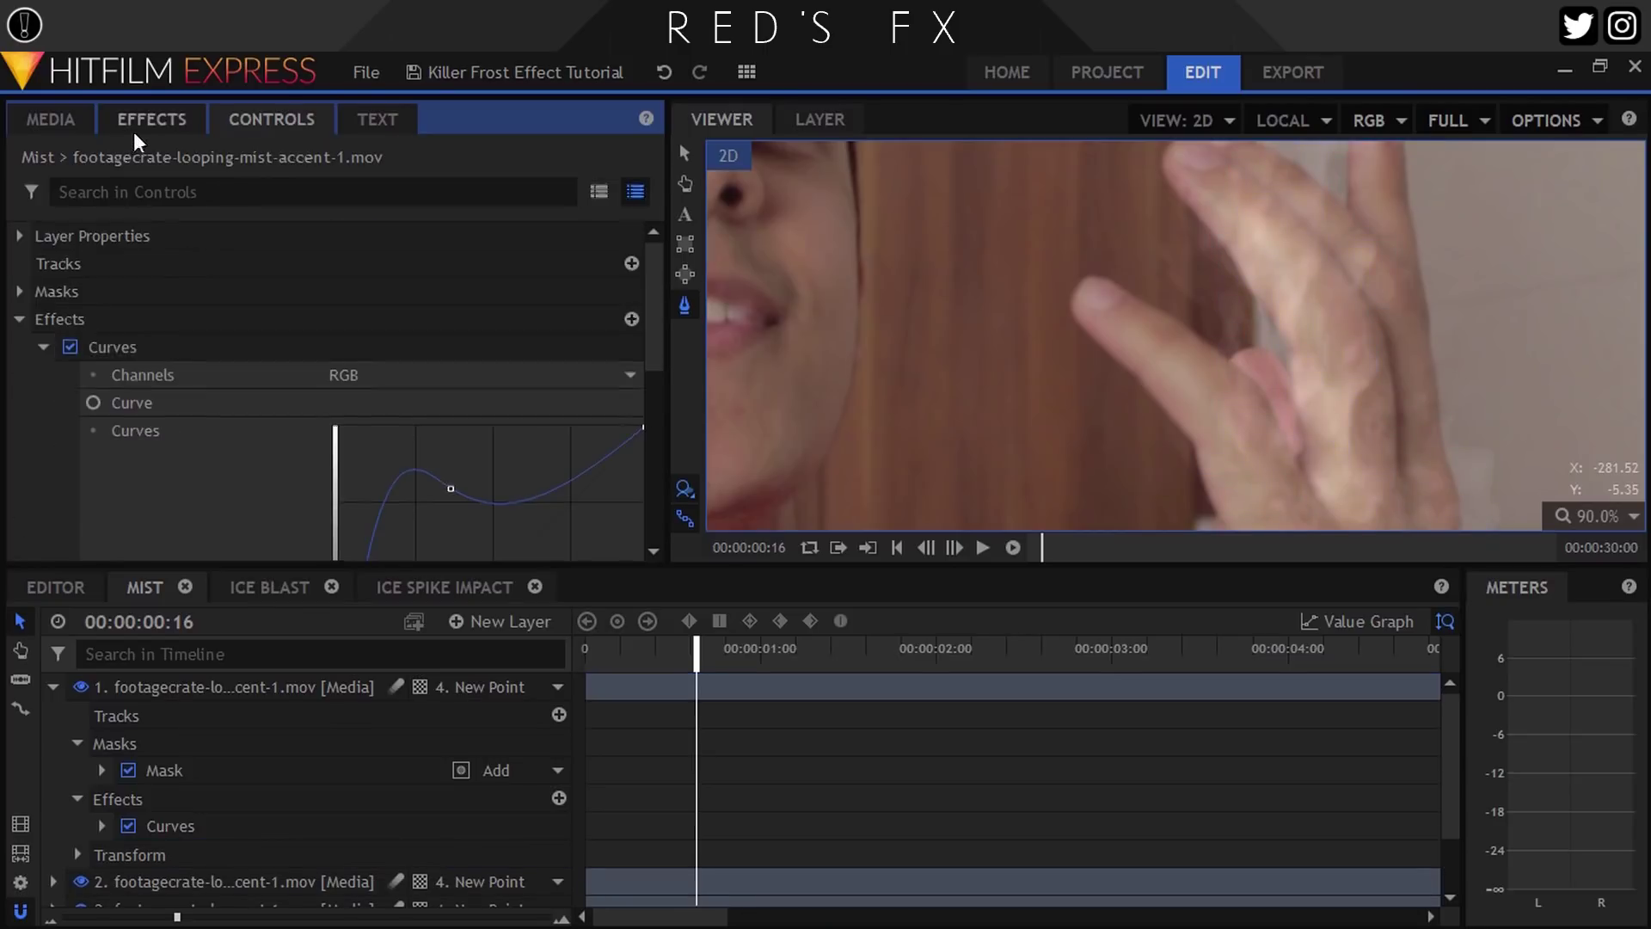
{"action": "double_click", "coordinate": [128, 164]}
{"action": "type", "text": "lens"}
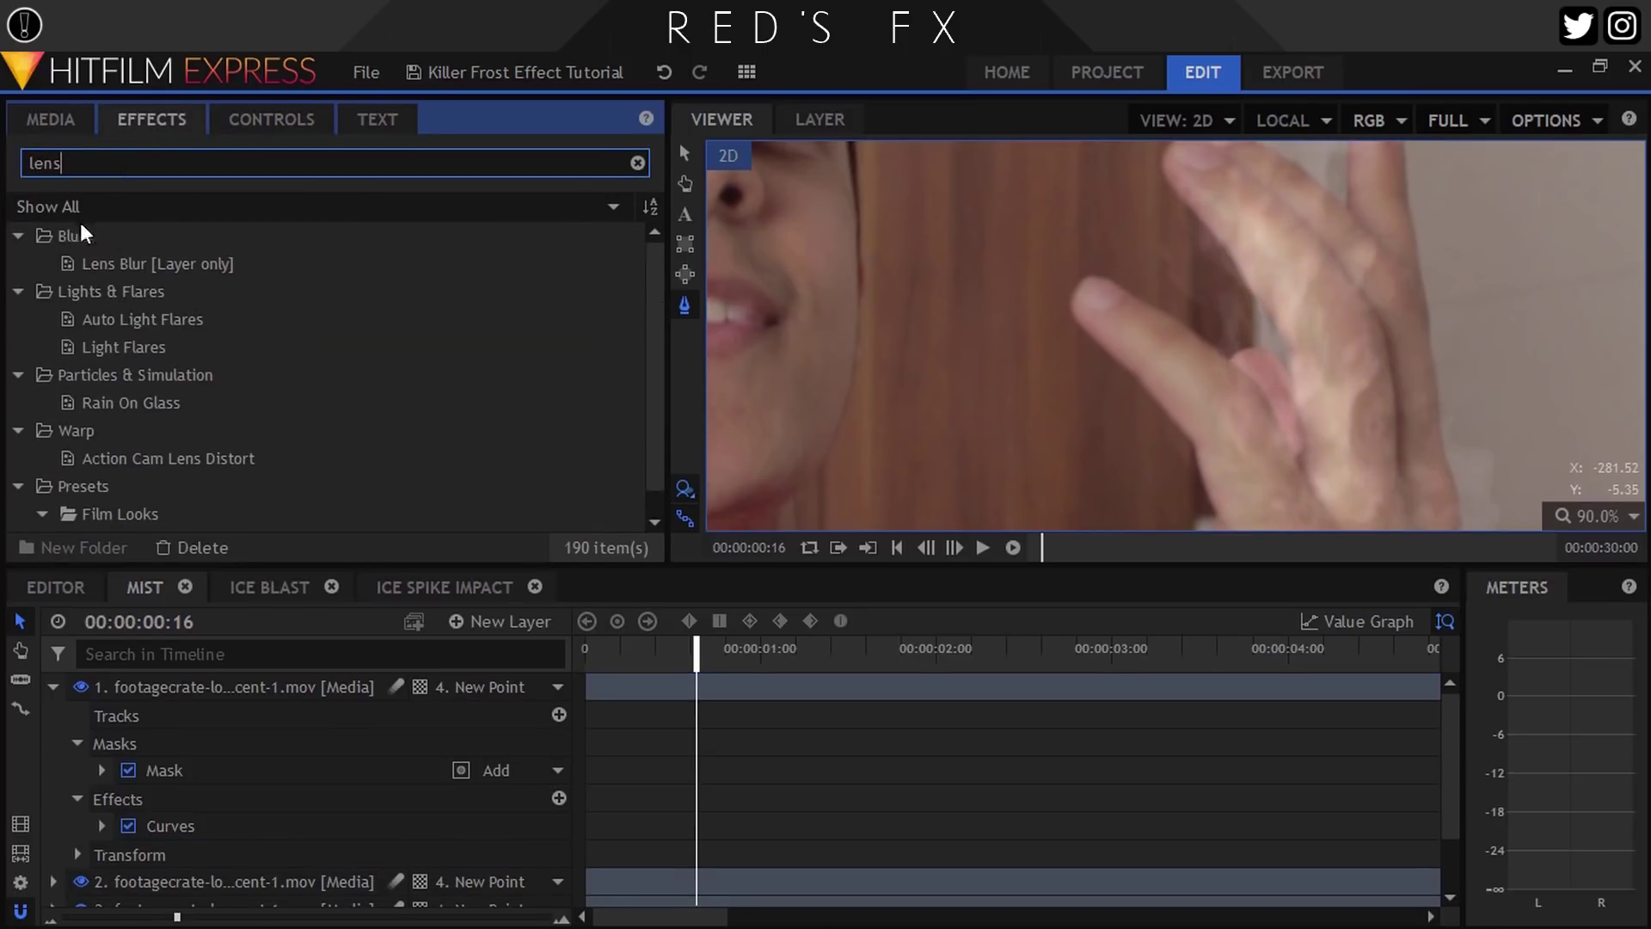
{"action": "left_click_drag", "start_coordinate": [142, 265], "coordinate": [226, 674]}
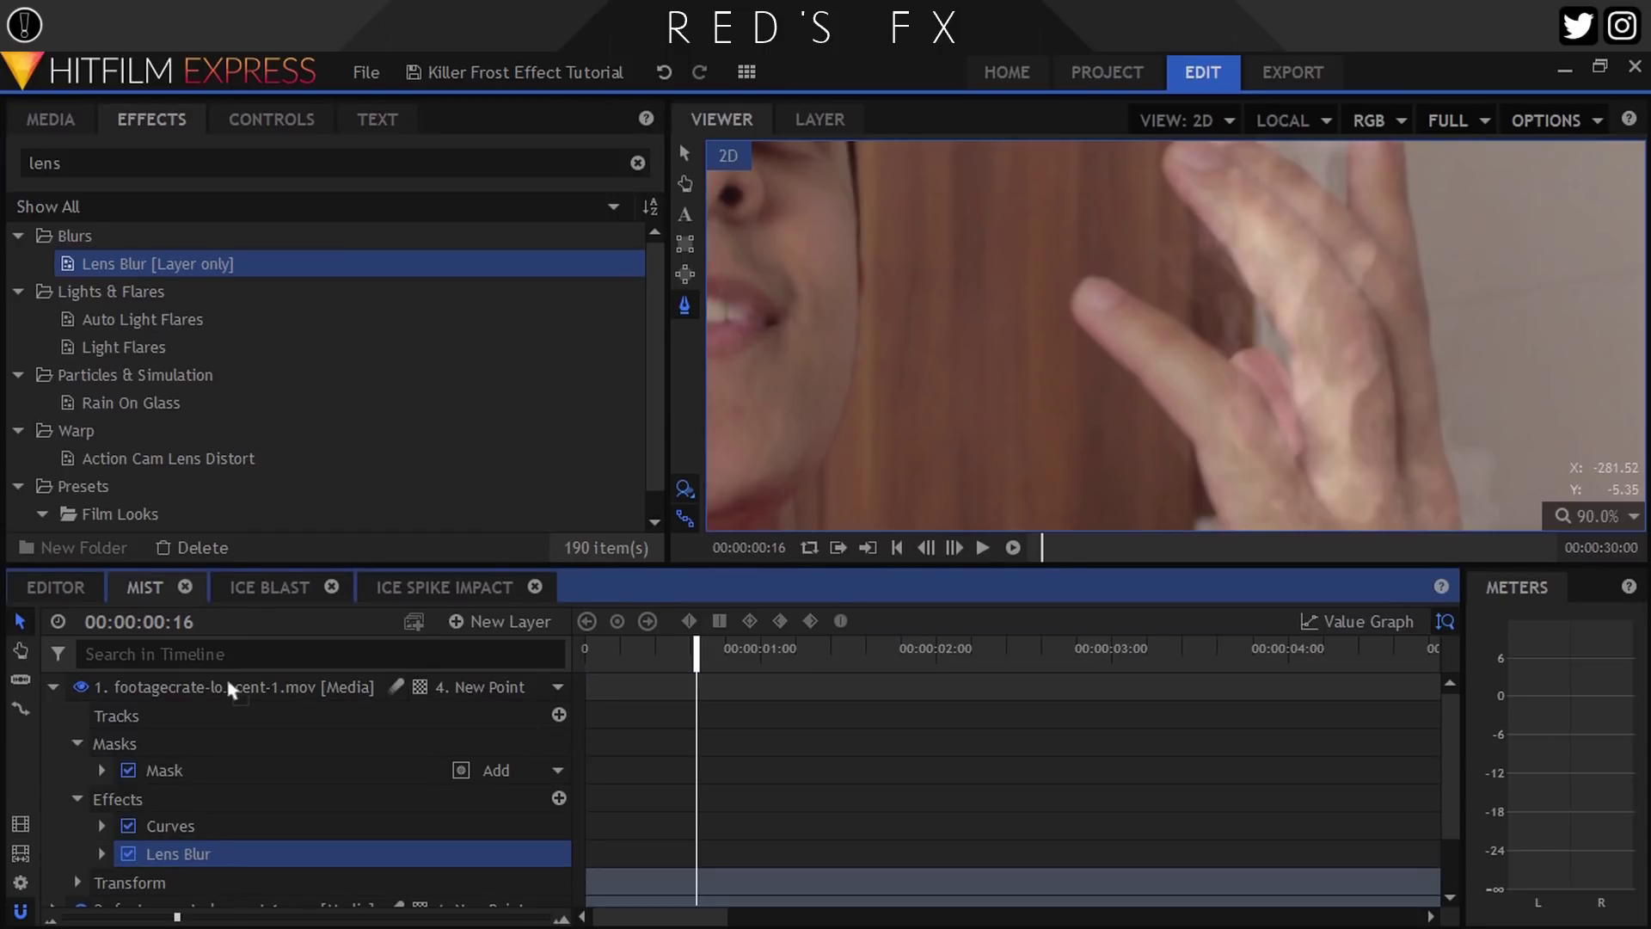
{"action": "left_click", "coordinate": [262, 122]}
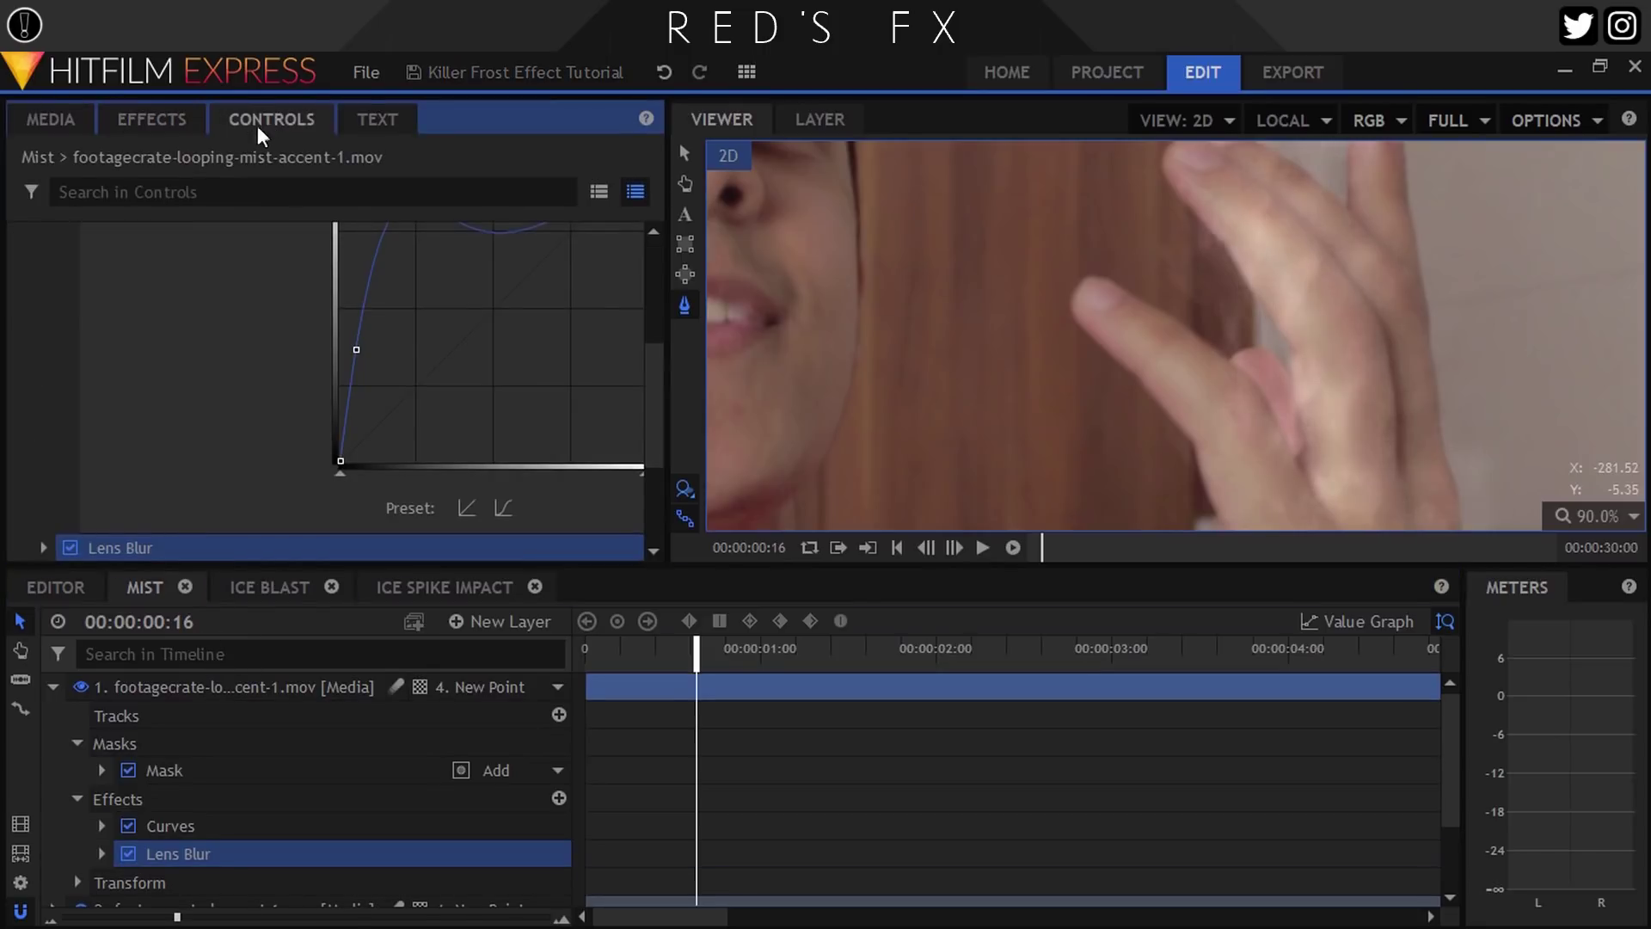
- Set the radius of the uppermost mist layer's Lens Blur to 5 px
{"action": "scroll", "coordinate": [91, 456], "scroll_direction": "down", "scroll_amount": 3}
{"action": "left_click", "coordinate": [45, 349]}
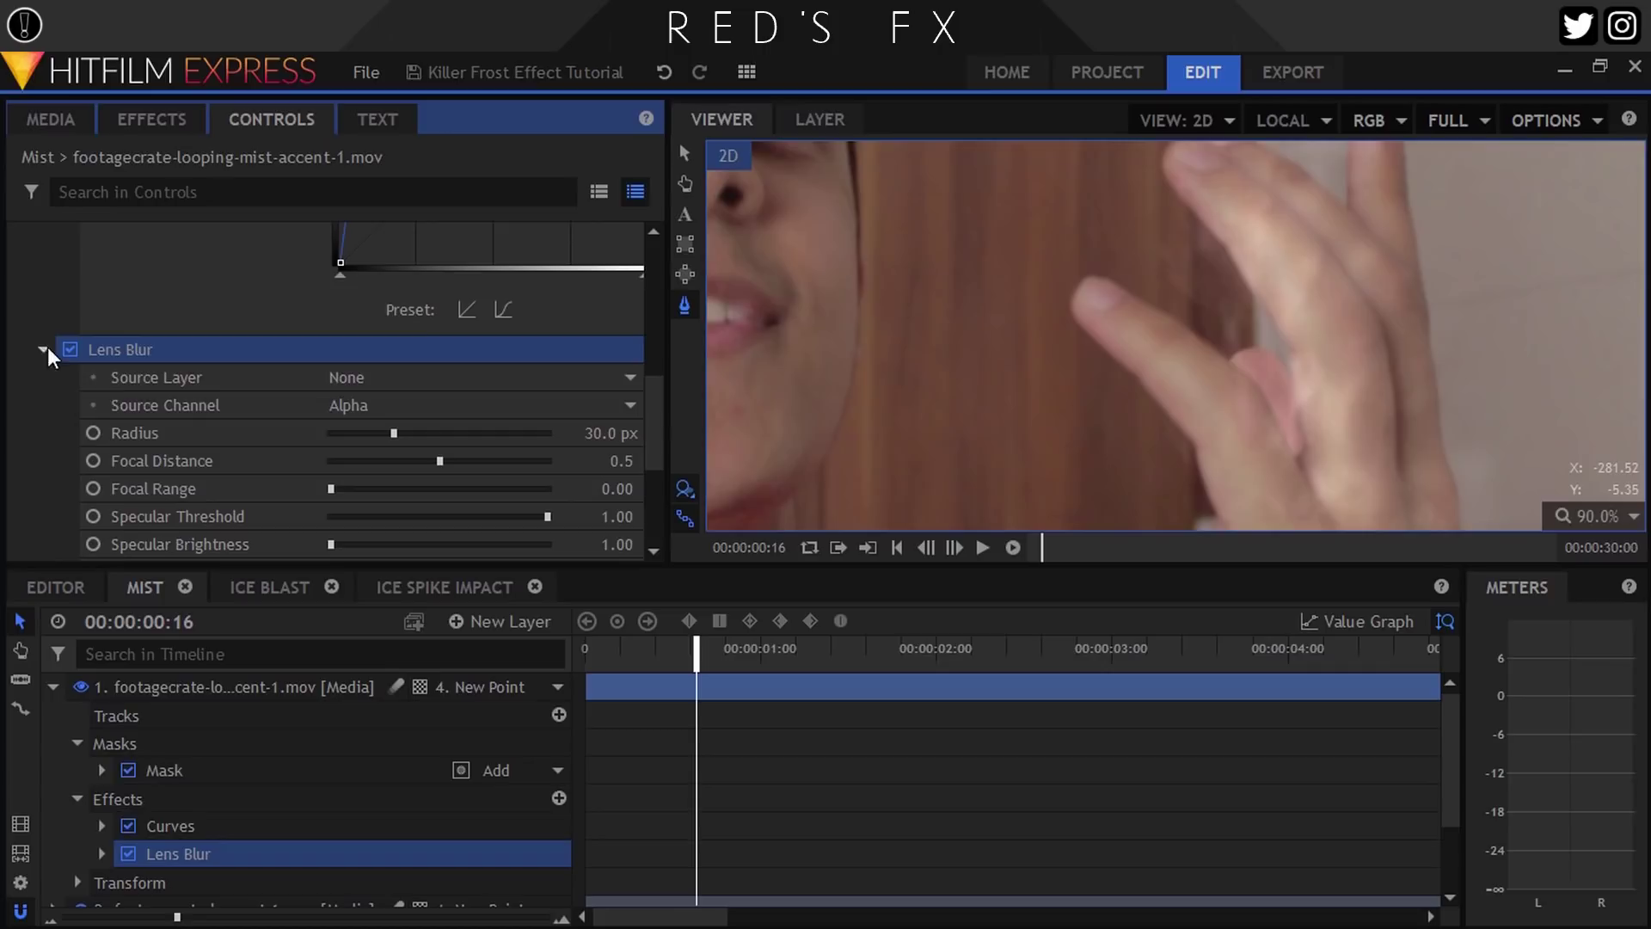
{"action": "left_click", "coordinate": [609, 433]}
{"action": "type", "text": "5"}
{"action": "key", "text": "Return"}
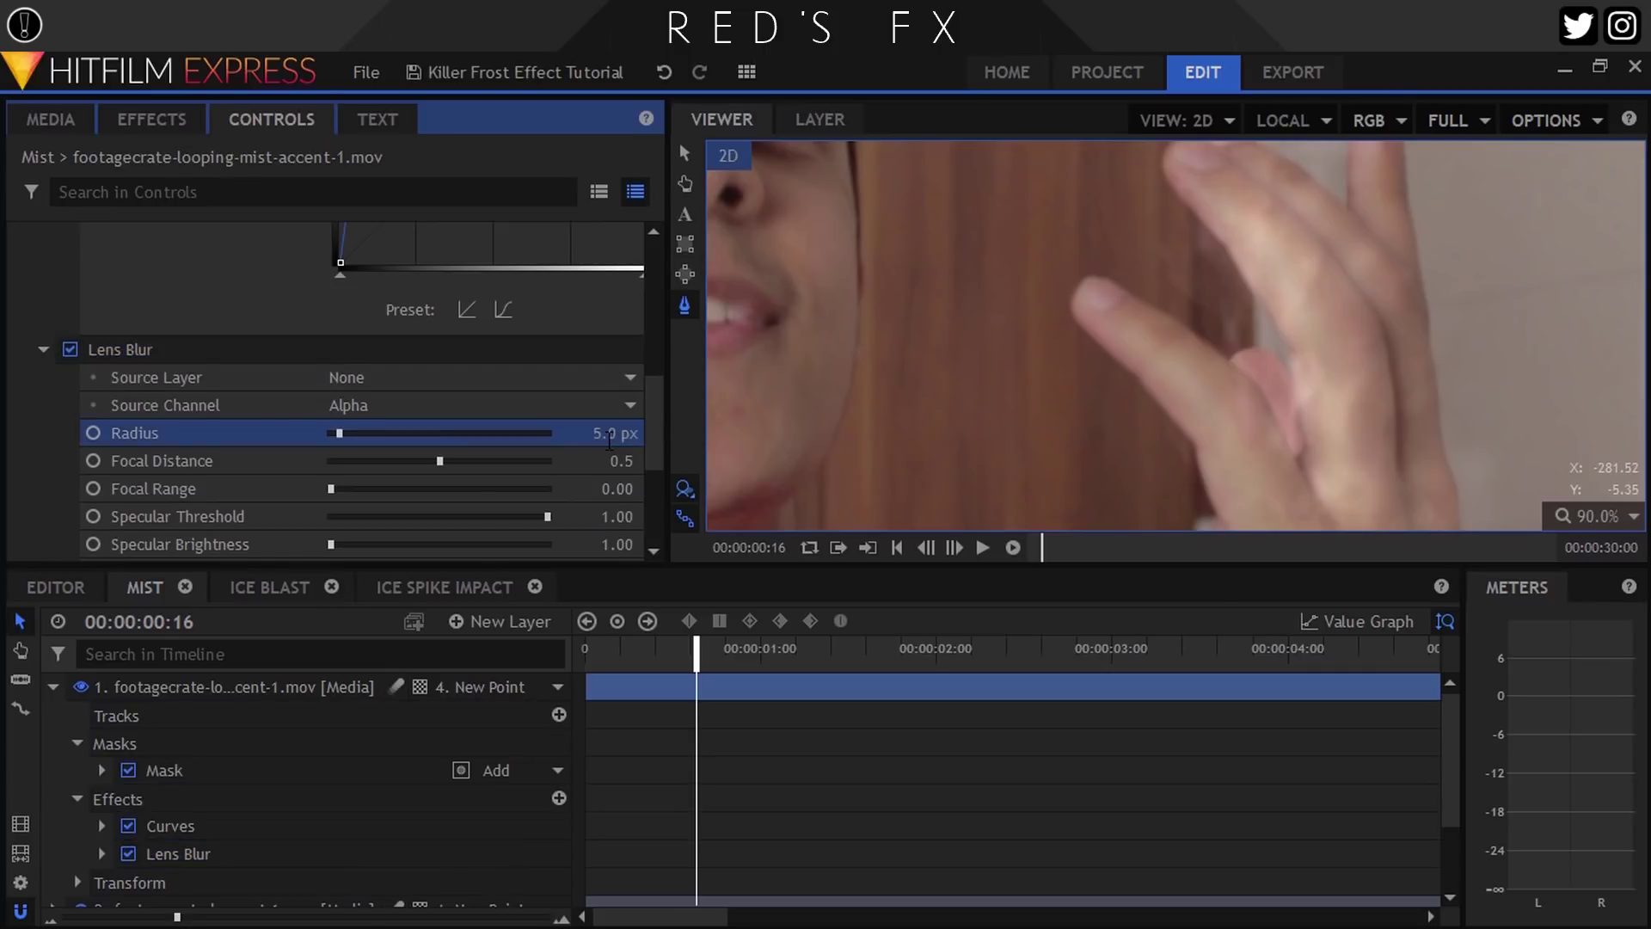
- Switch to the Ice Blast composite shot and add footagecrate-icey-cloud-spray-angled.mov as its uppermost layer
{"action": "left_click", "coordinate": [281, 590]}
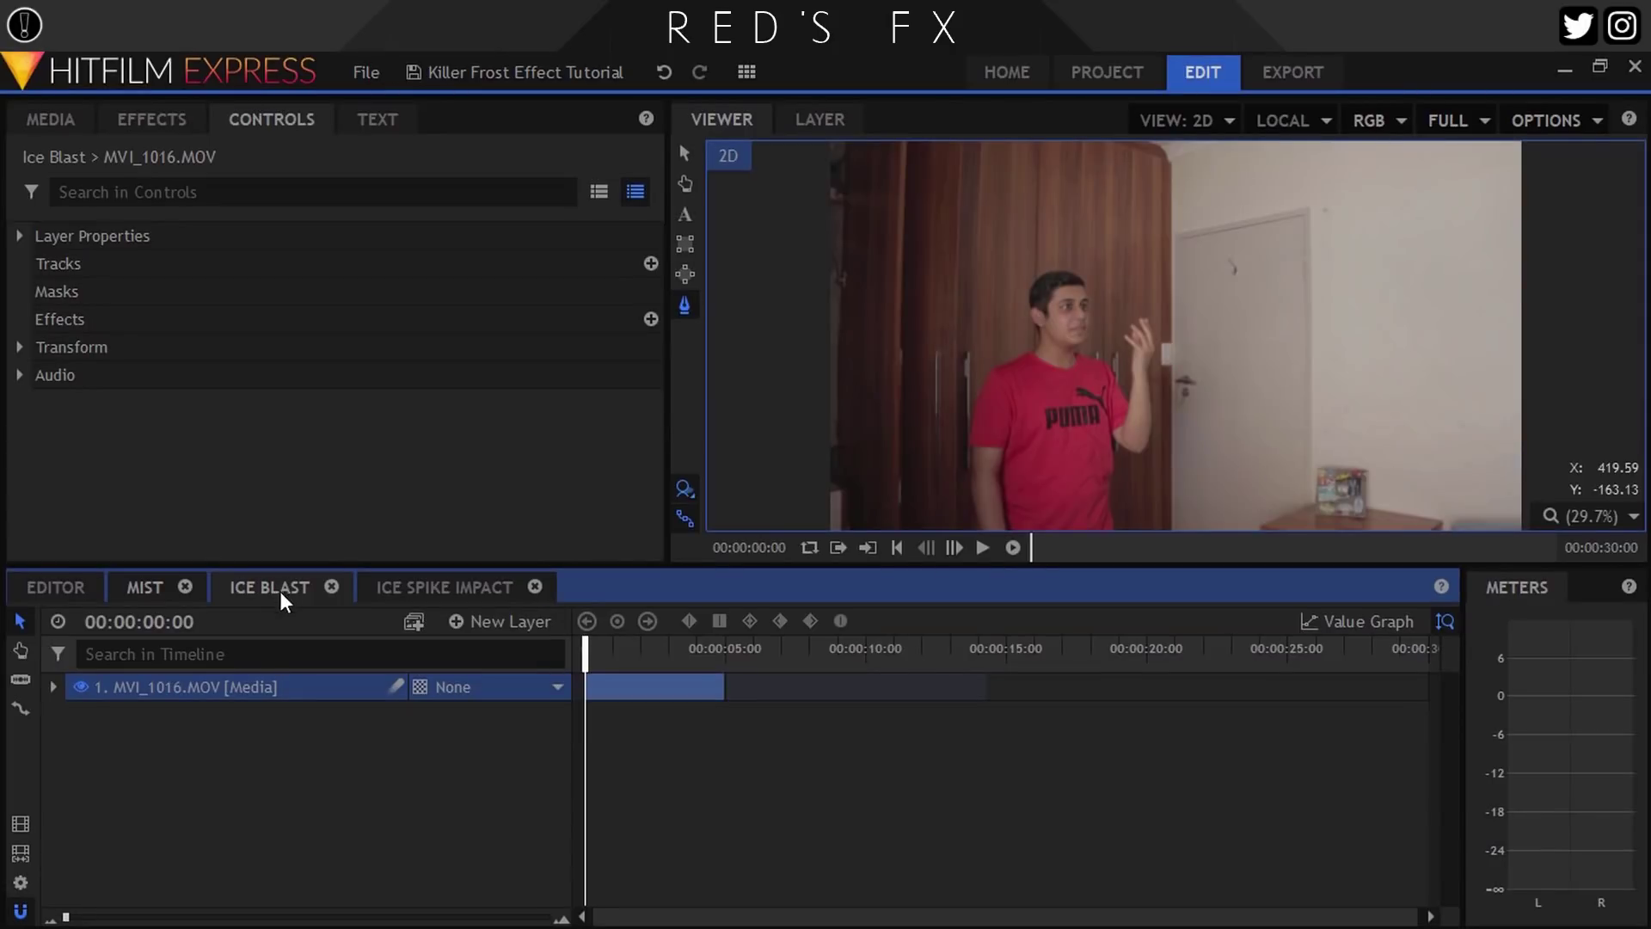
{"action": "scroll", "coordinate": [1169, 375], "scroll_direction": "up", "scroll_amount": 3}
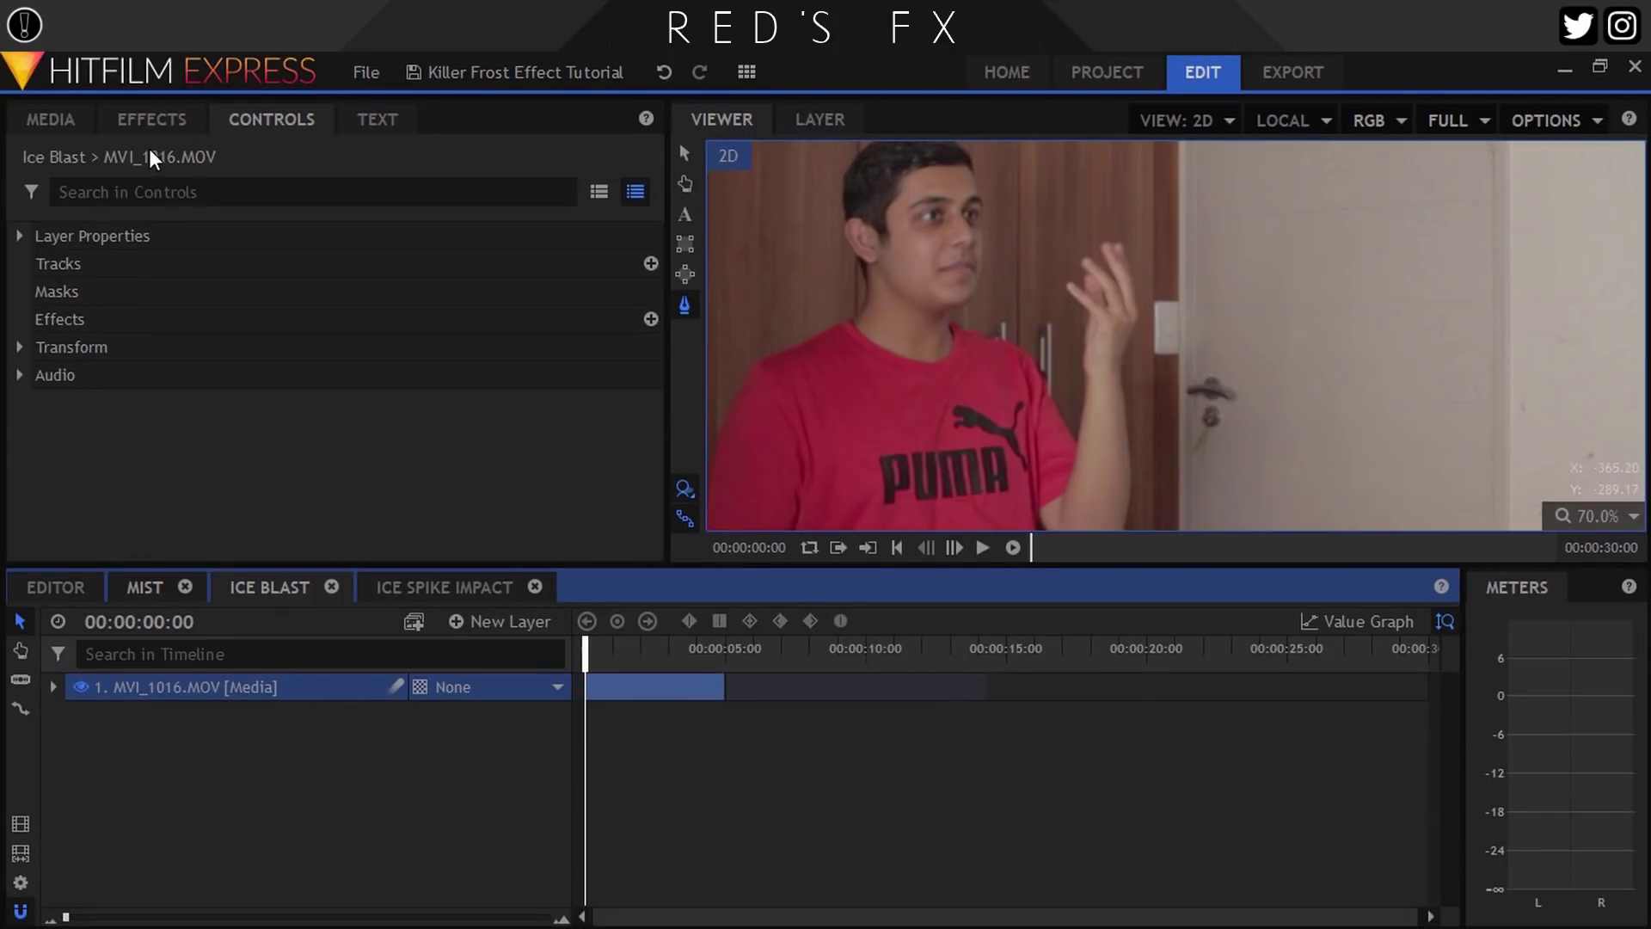
{"action": "left_click", "coordinate": [50, 119]}
{"action": "scroll", "coordinate": [177, 395], "scroll_direction": "up", "scroll_amount": 3}
{"action": "left_click_drag", "start_coordinate": [184, 410], "coordinate": [247, 687]}
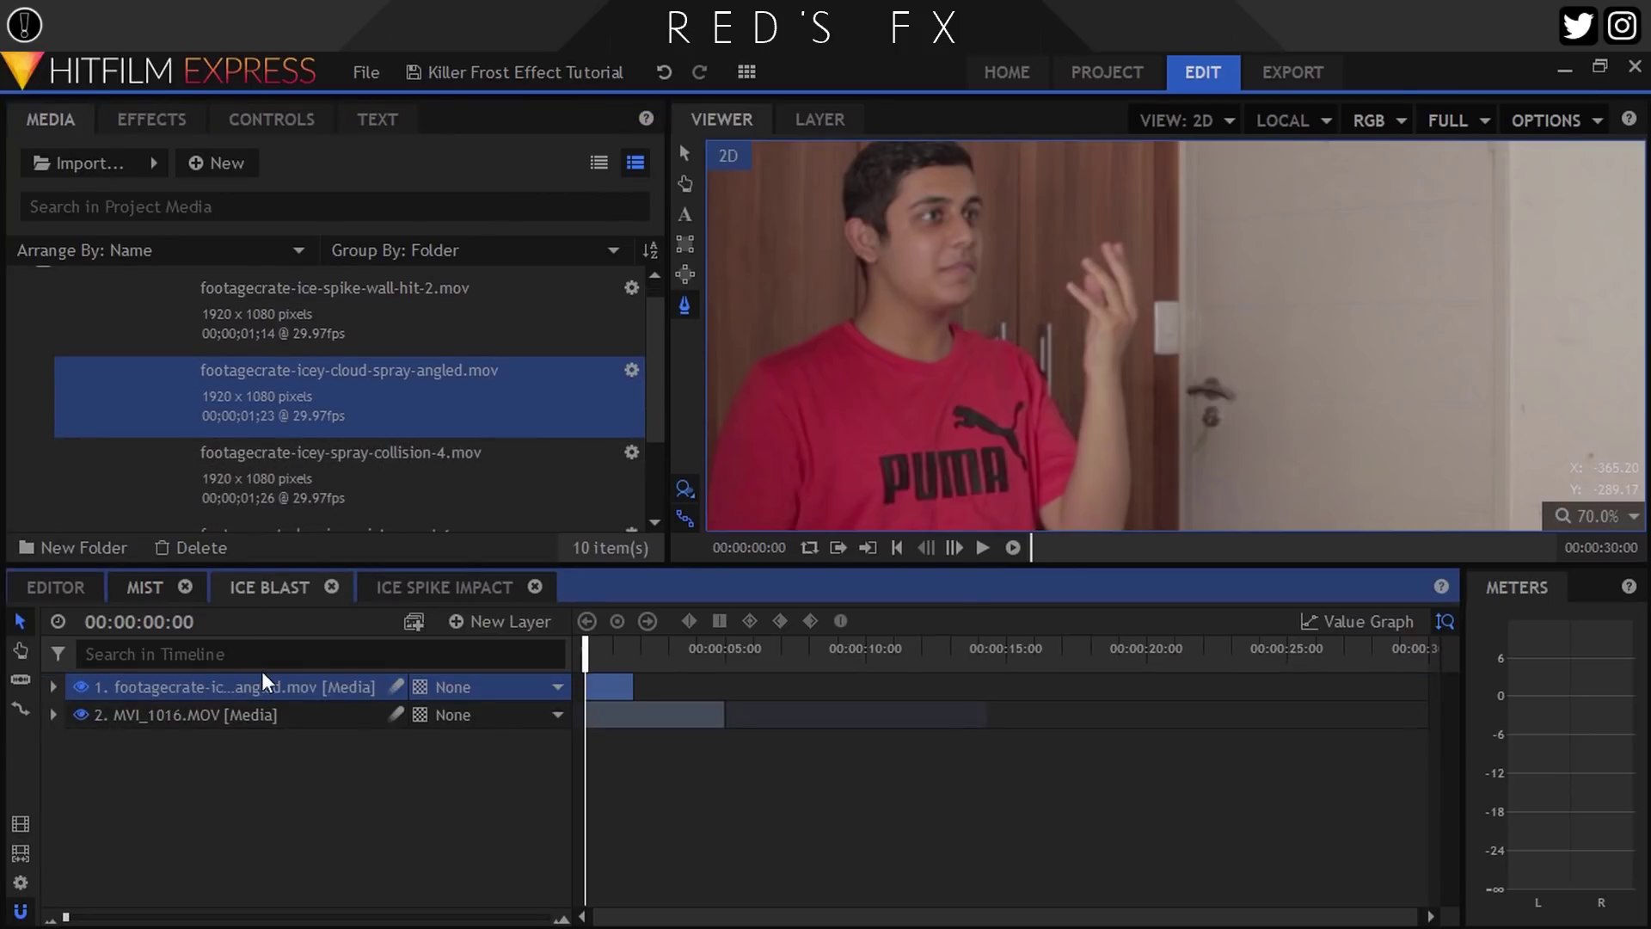
- Go to frame 00:00:00:12 and move the cloud spray layer so its narrow end starts at the outstretched hand
{"action": "left_click", "coordinate": [1595, 516]}
{"action": "left_click", "coordinate": [1592, 802]}
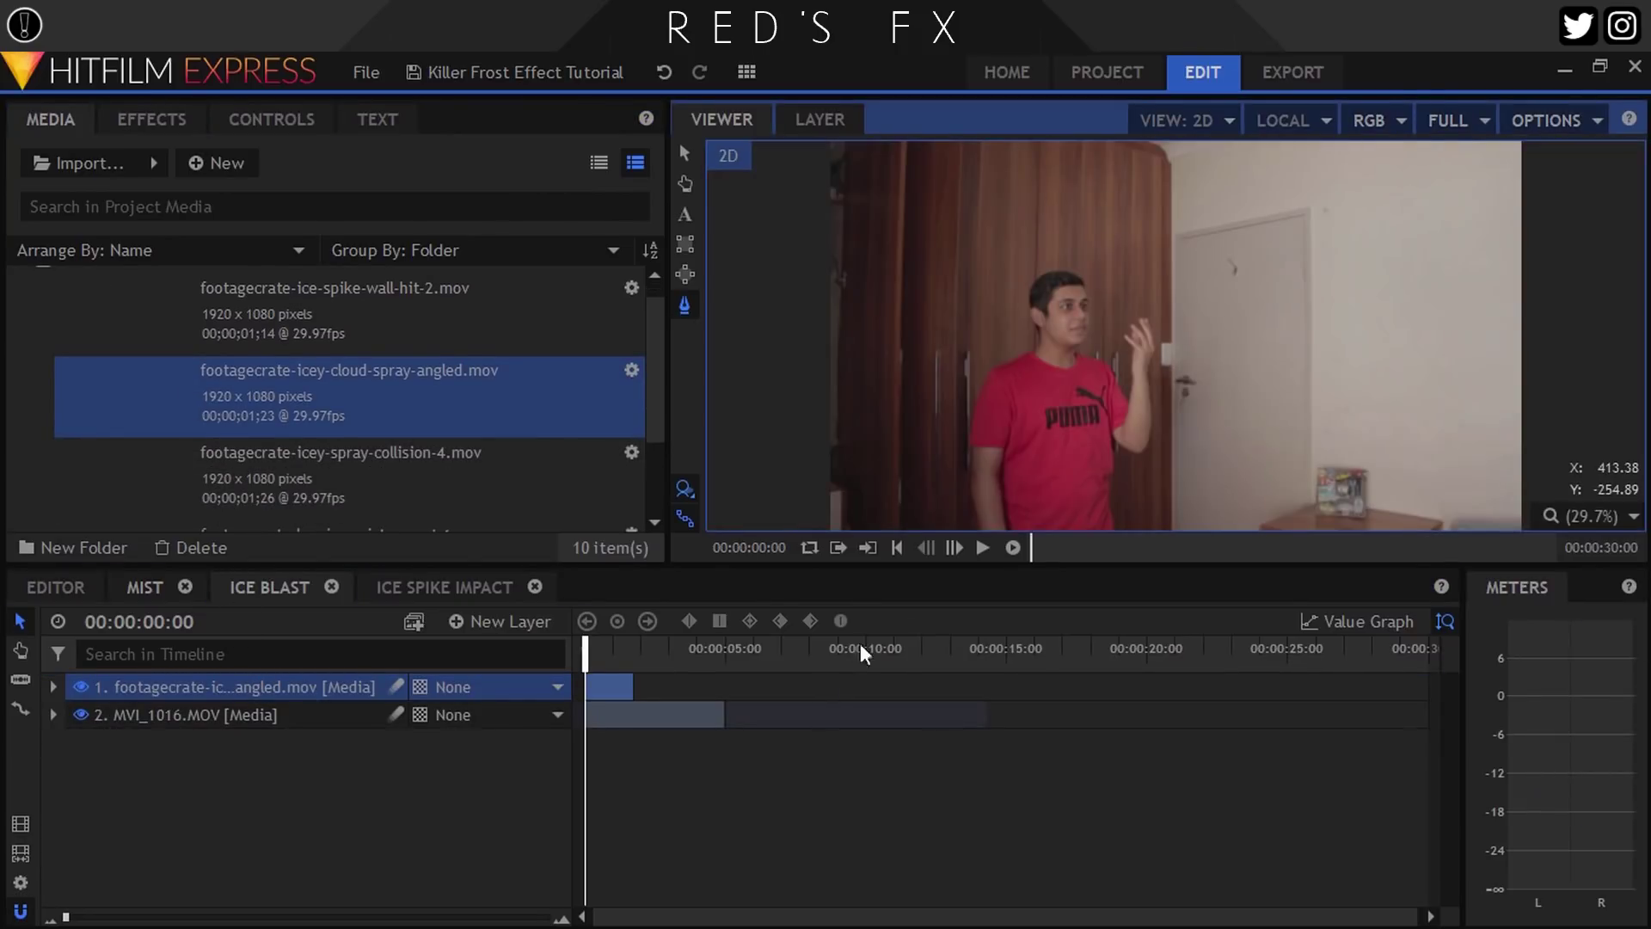
{"action": "left_click", "coordinate": [599, 658]}
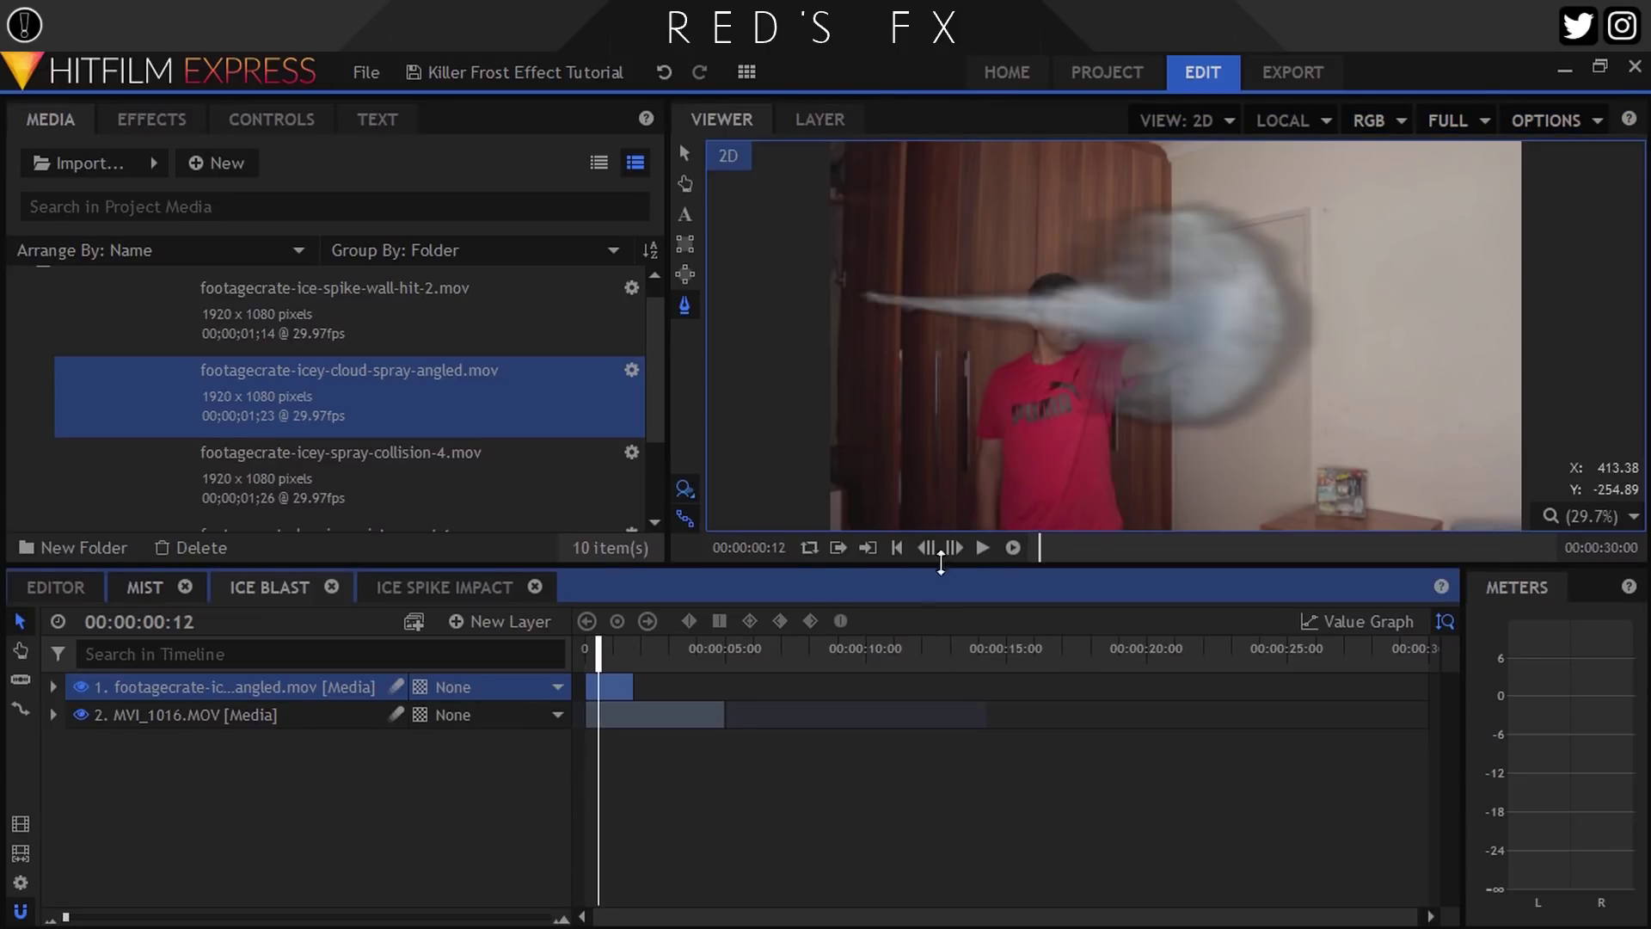
{"action": "mouse_move", "coordinate": [1054, 323]}
{"action": "left_mouse_down"}
{"action": "mouse_move", "coordinate": [1148, 366]}
{"action": "mouse_move", "coordinate": [1491, 354]}
{"action": "mouse_move", "coordinate": [1411, 355]}
{"action": "left_mouse_up"}
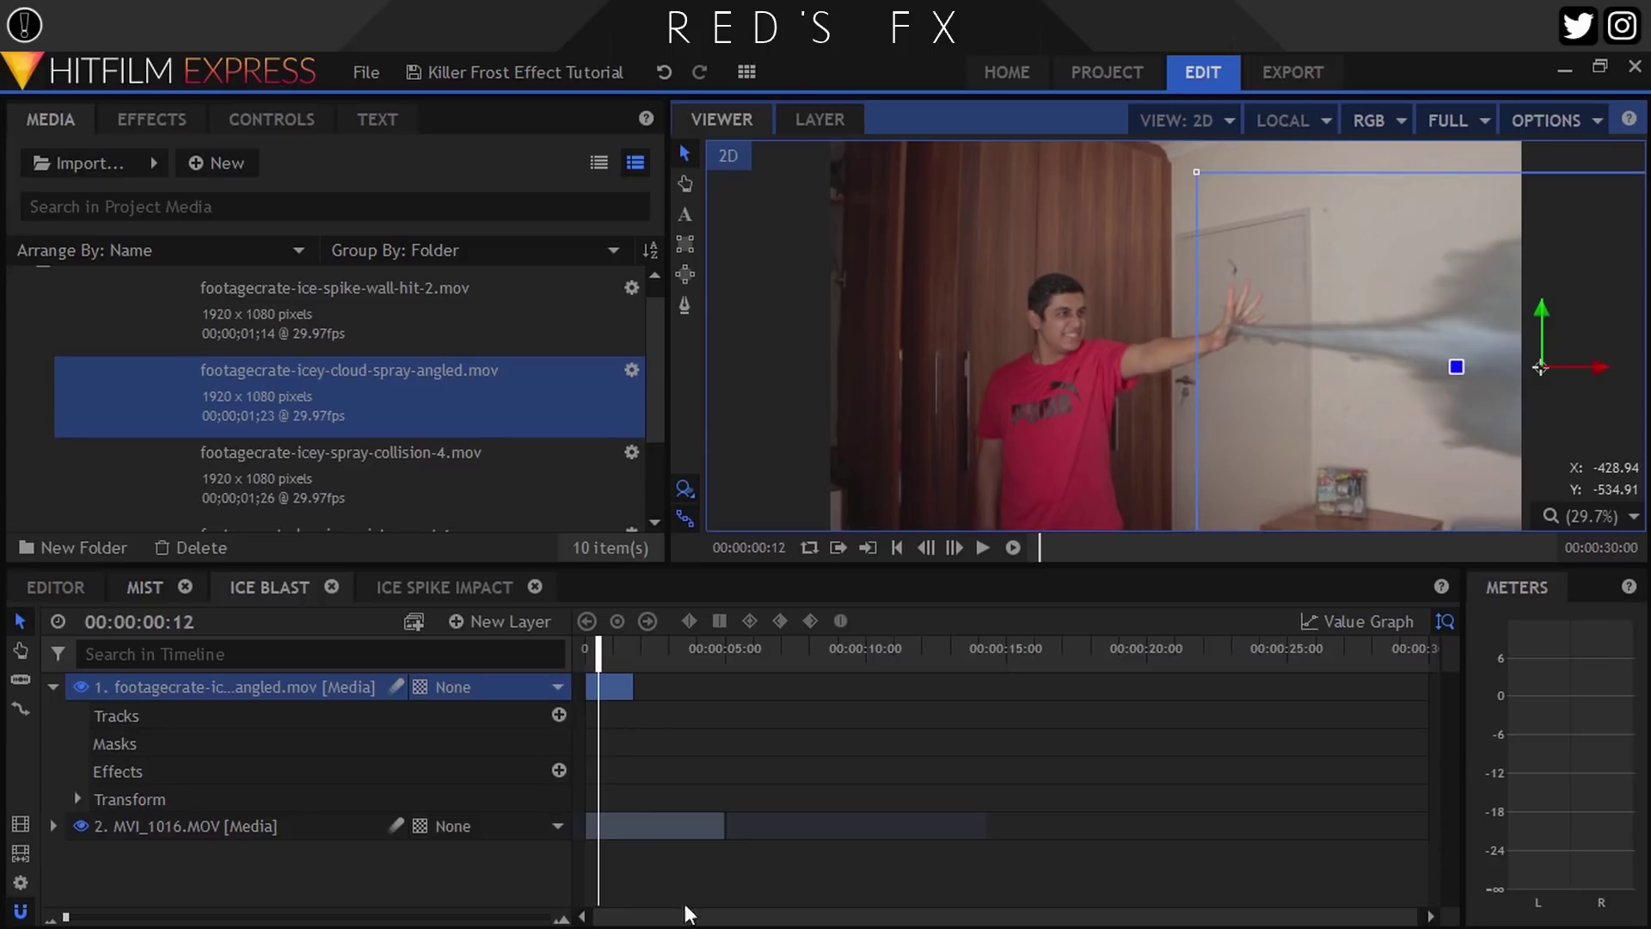
- Go to frame 00:00:00:05, collapse the cloud spray layer, and shift it slightly lower to line up with the hand
{"action": "left_click", "coordinate": [379, 917]}
{"action": "left_click_drag", "start_coordinate": [872, 656], "coordinate": [777, 651]}
{"action": "left_click", "coordinate": [954, 555]}
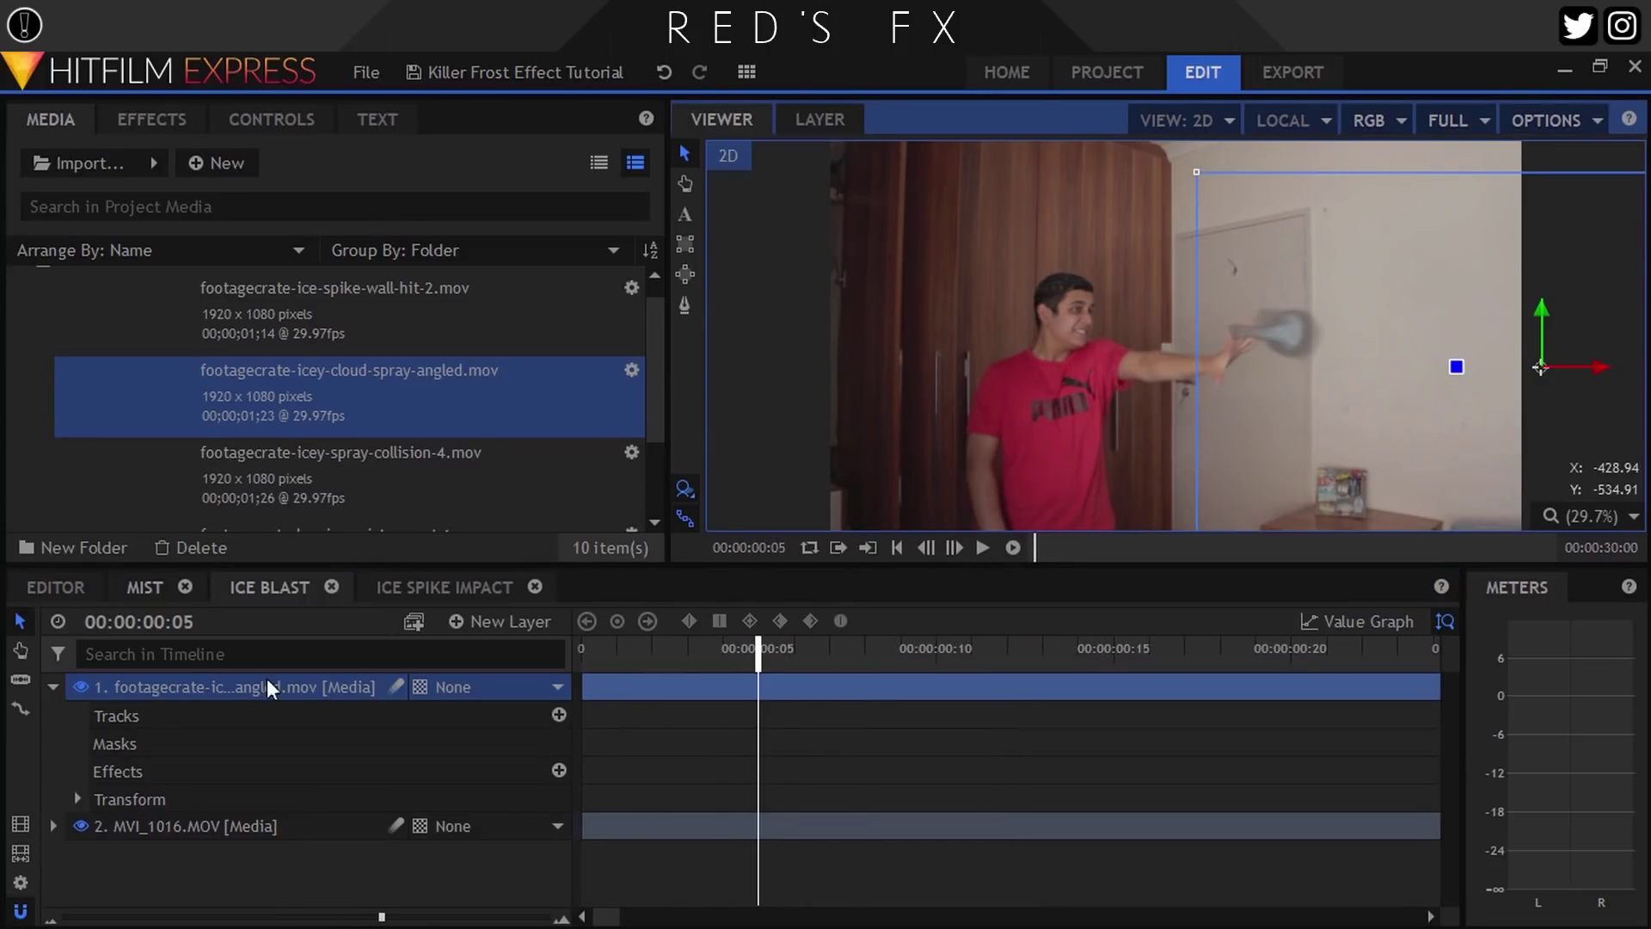
{"action": "left_click", "coordinate": [54, 689]}
{"action": "left_click", "coordinate": [198, 807]}
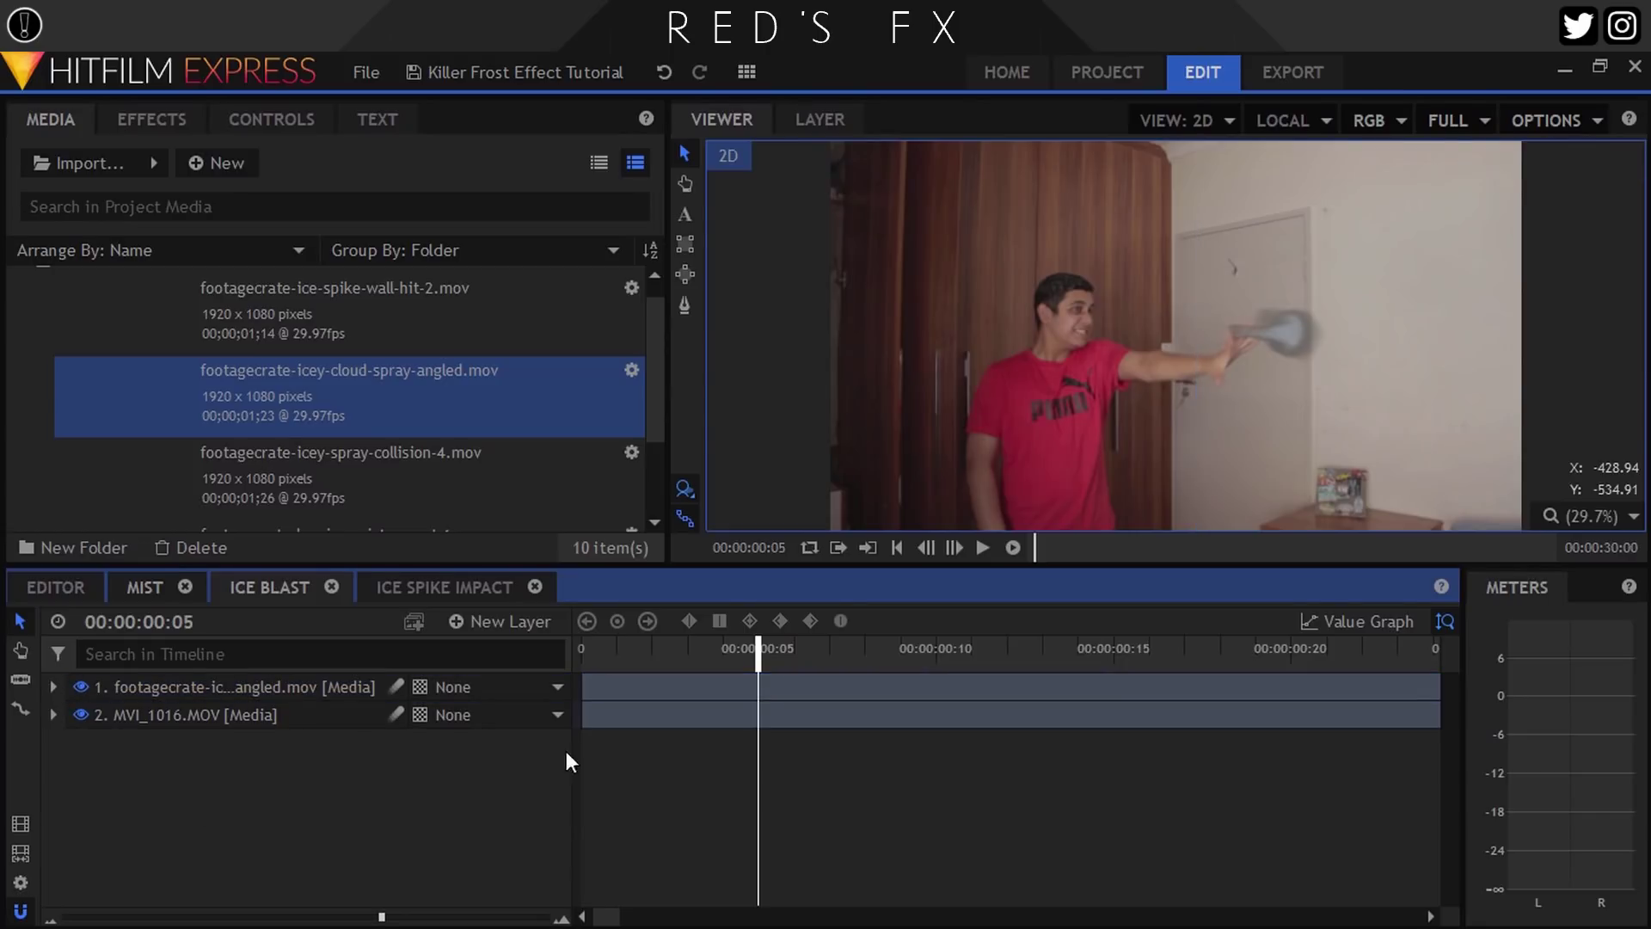
{"action": "left_click_drag", "start_coordinate": [1305, 341], "coordinate": [1313, 358]}
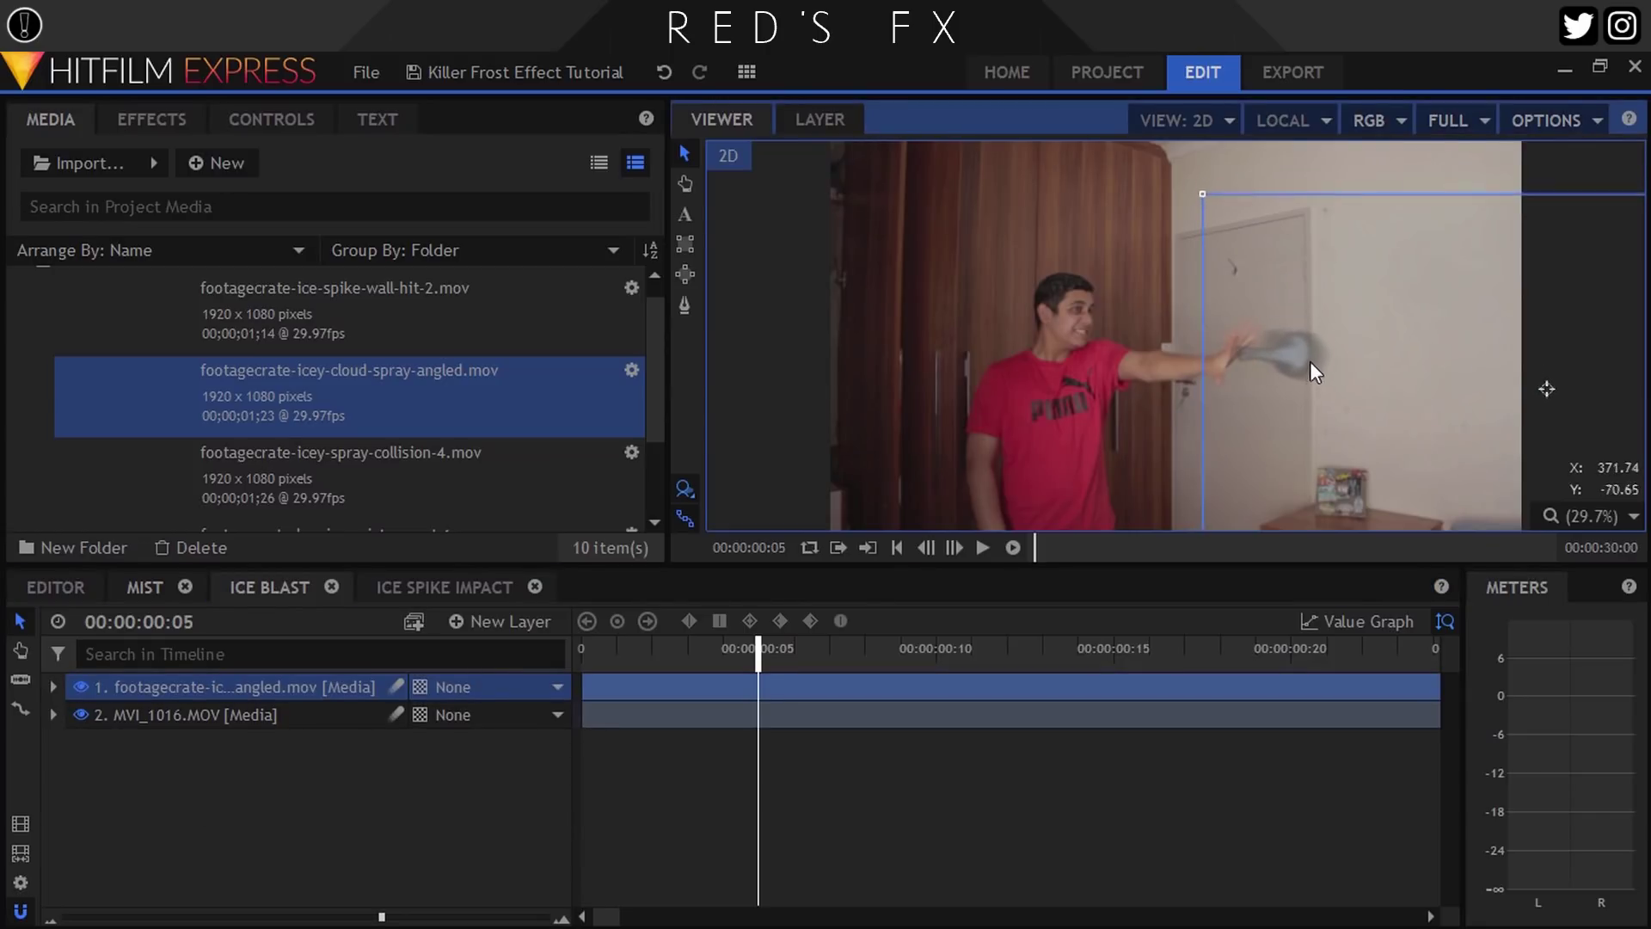
- Set the playback speed of the cloud spray layer to 120%
{"action": "right_click", "coordinate": [251, 685]}
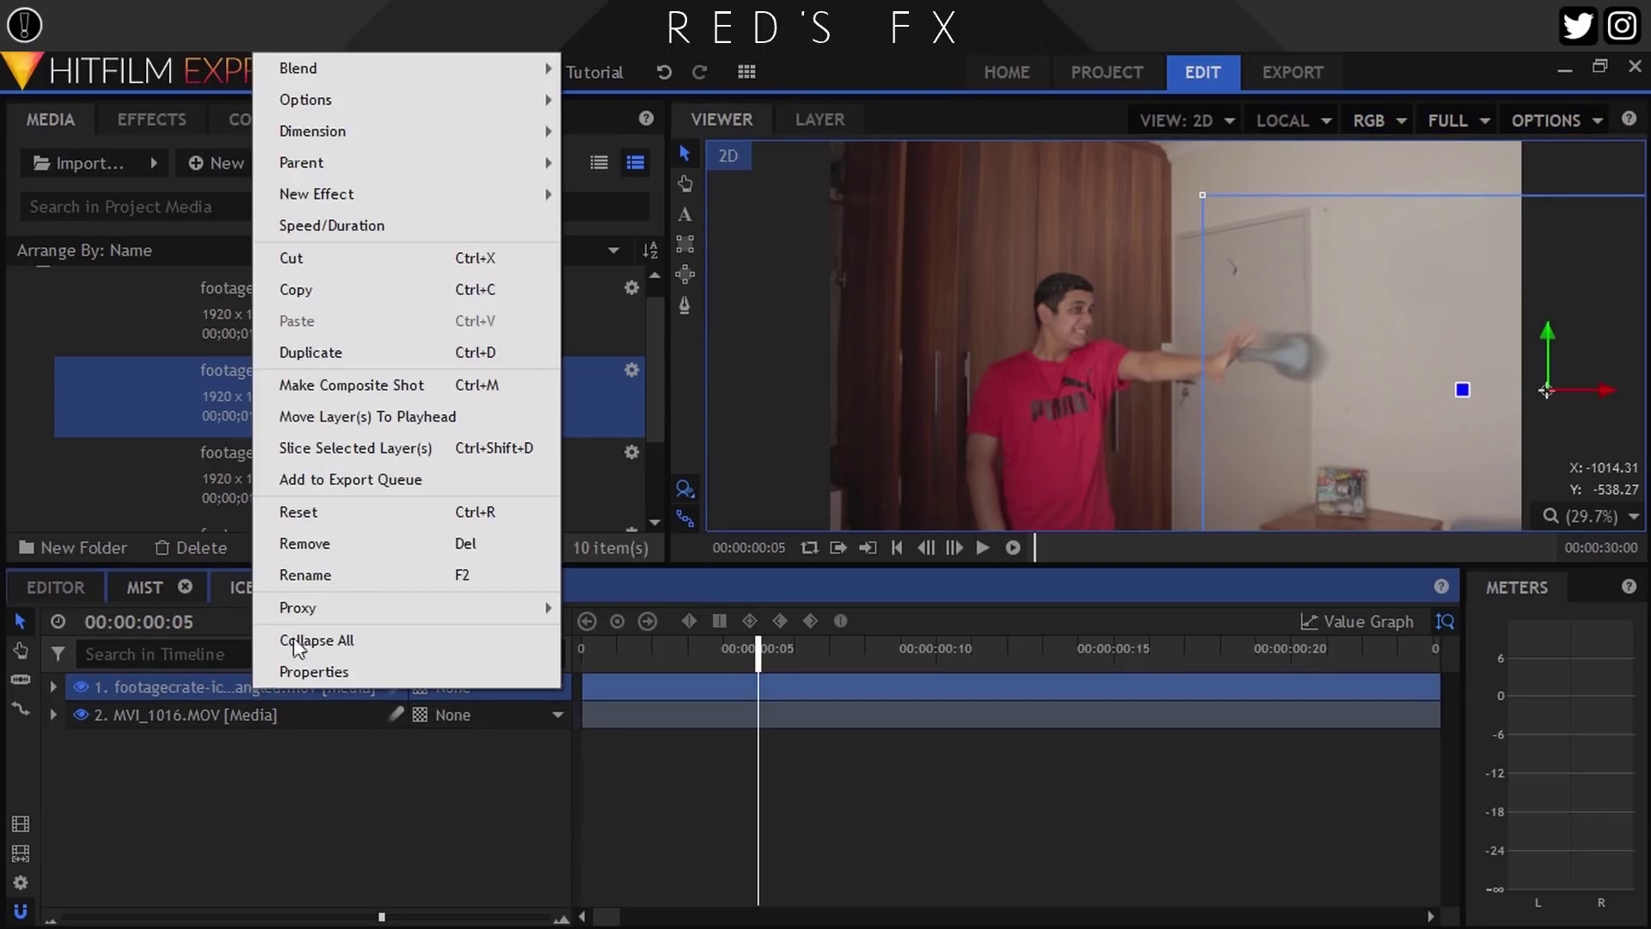
{"action": "left_click", "coordinate": [363, 236]}
{"action": "type", "text": "120"}
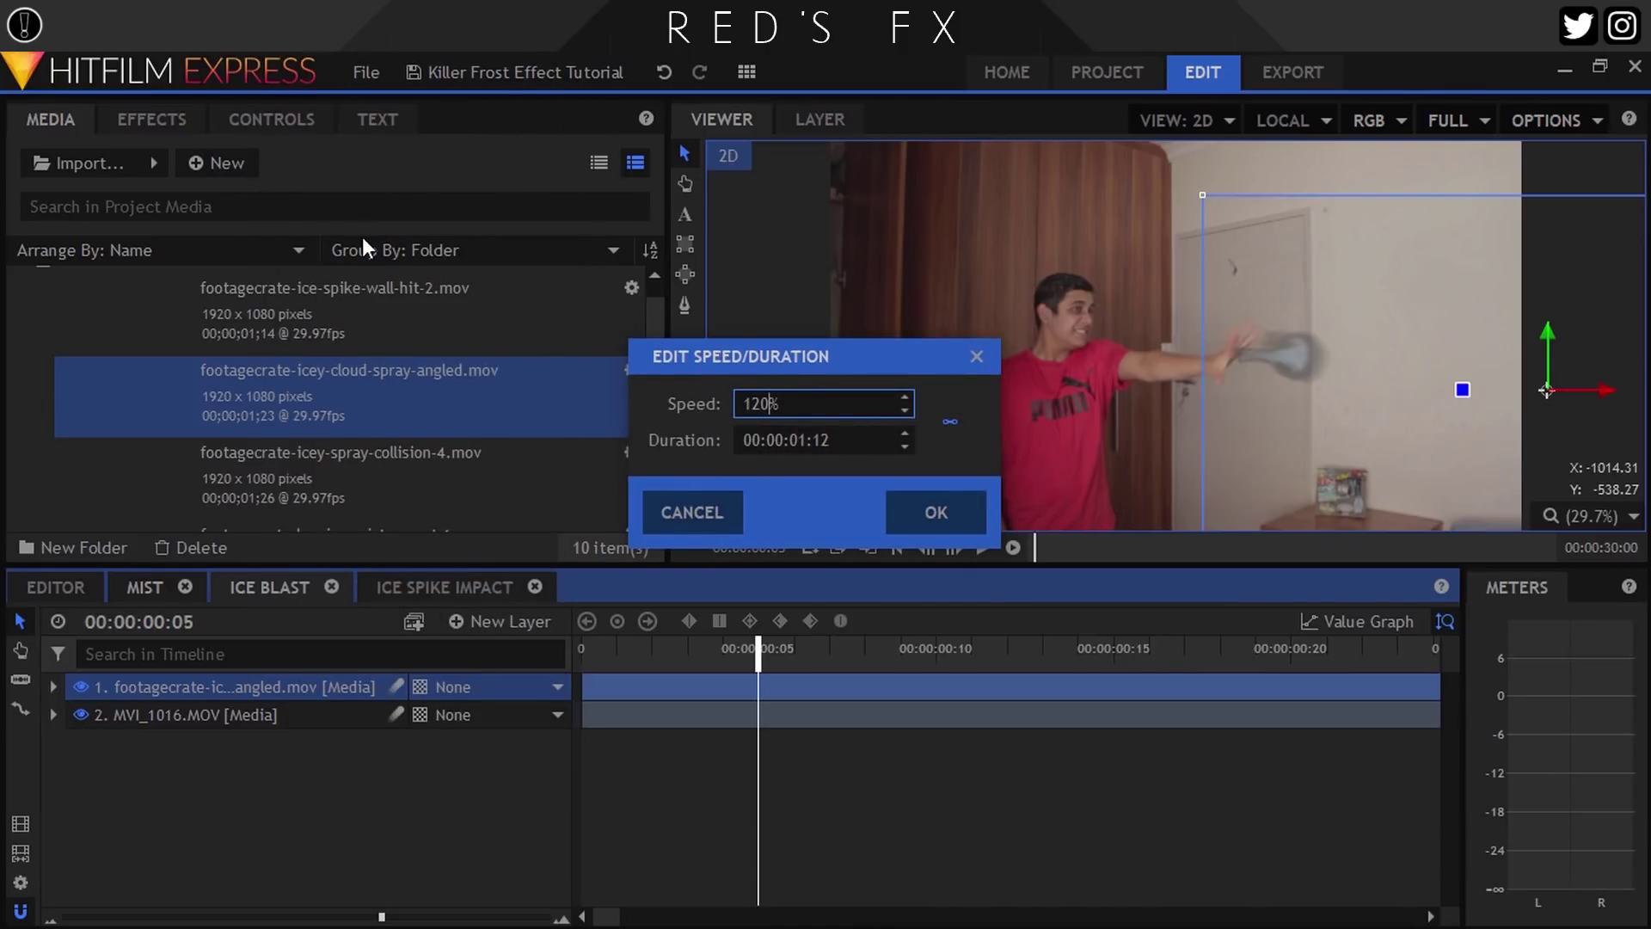
{"action": "key", "text": "Return"}
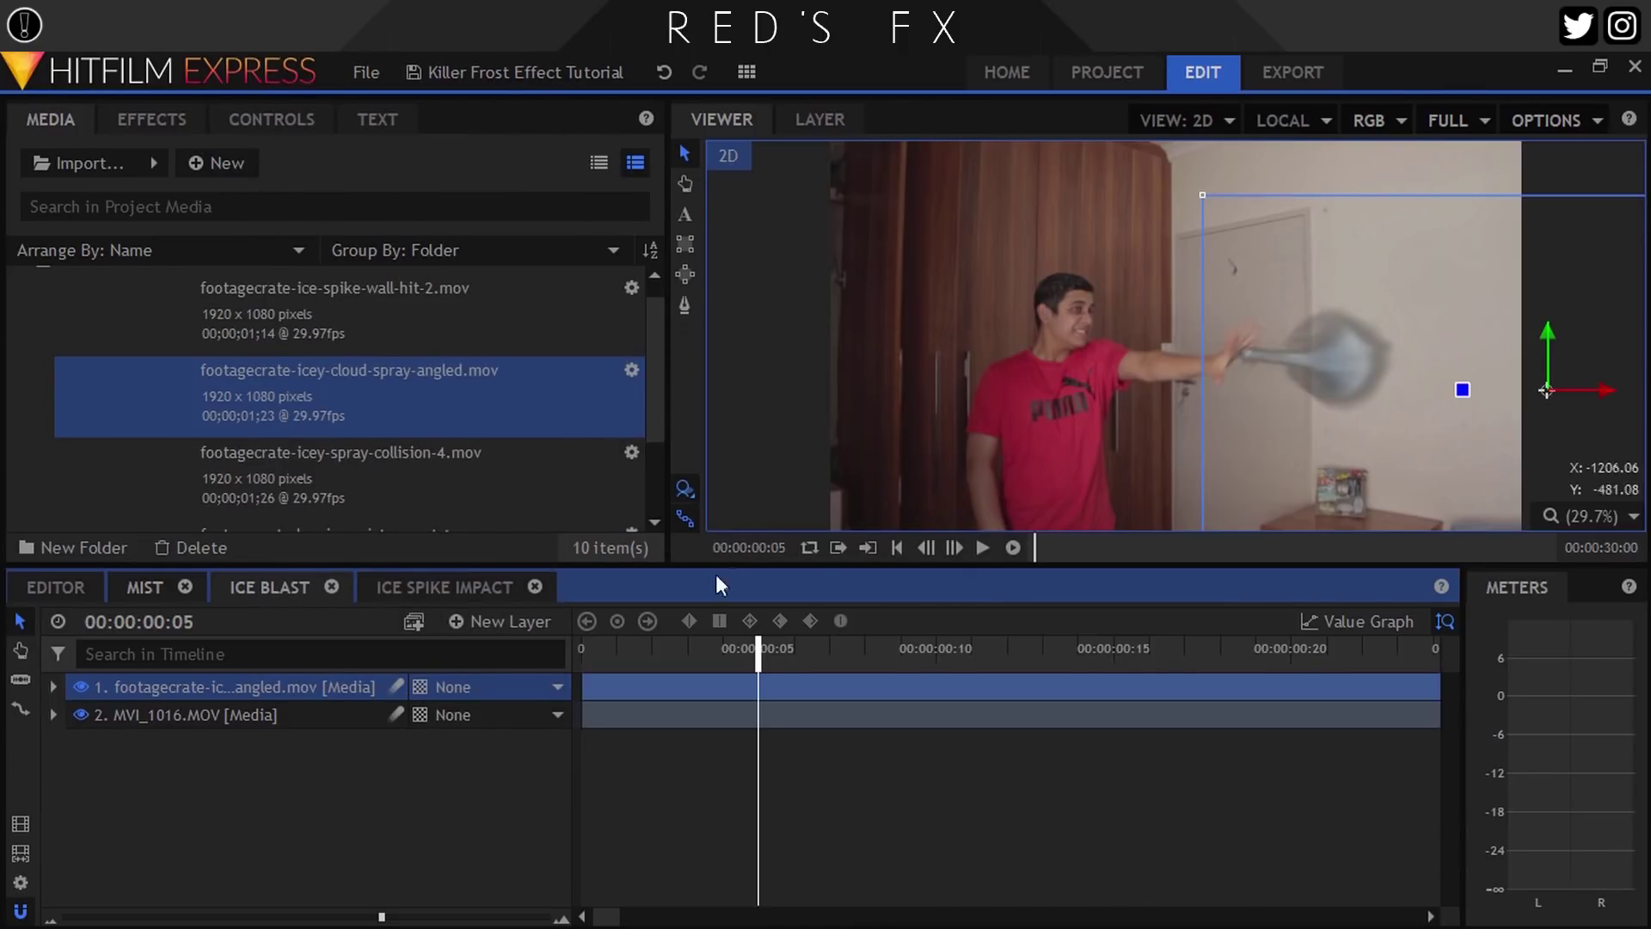
- Align the start of the cloud spray with the palm at 00:00:00:05 and enable keyframing for the layer's Position
{"action": "scroll", "coordinate": [1245, 401], "scroll_direction": "up", "scroll_amount": 5}
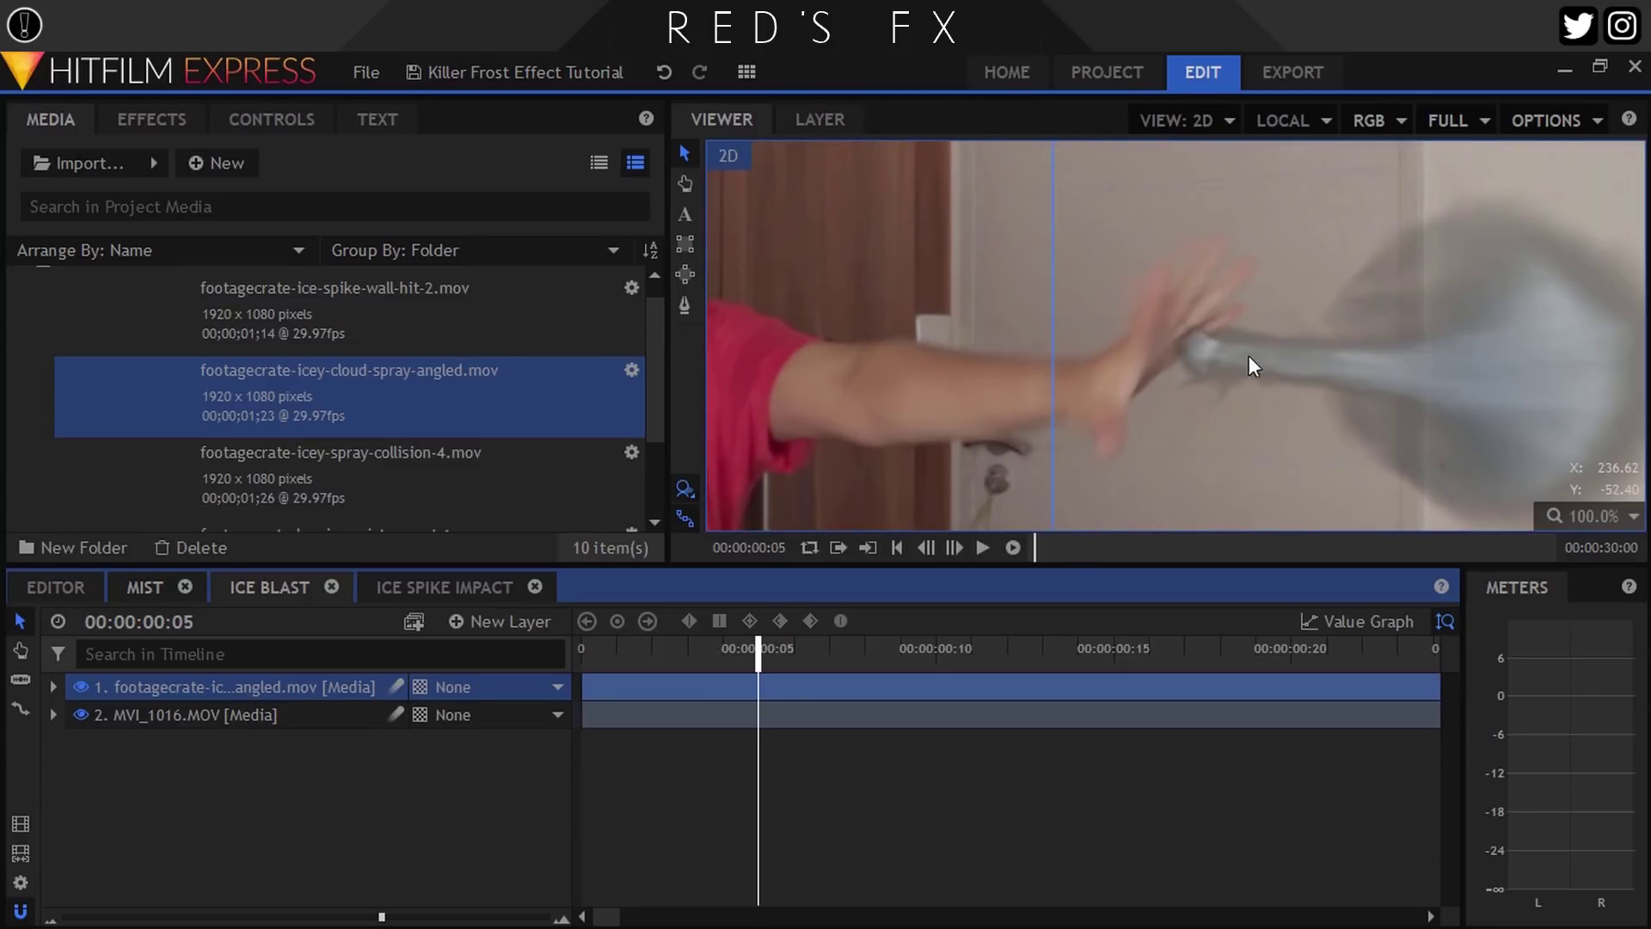
{"action": "left_click_drag", "start_coordinate": [1249, 354], "coordinate": [1226, 368]}
{"action": "left_click", "coordinate": [271, 119]}
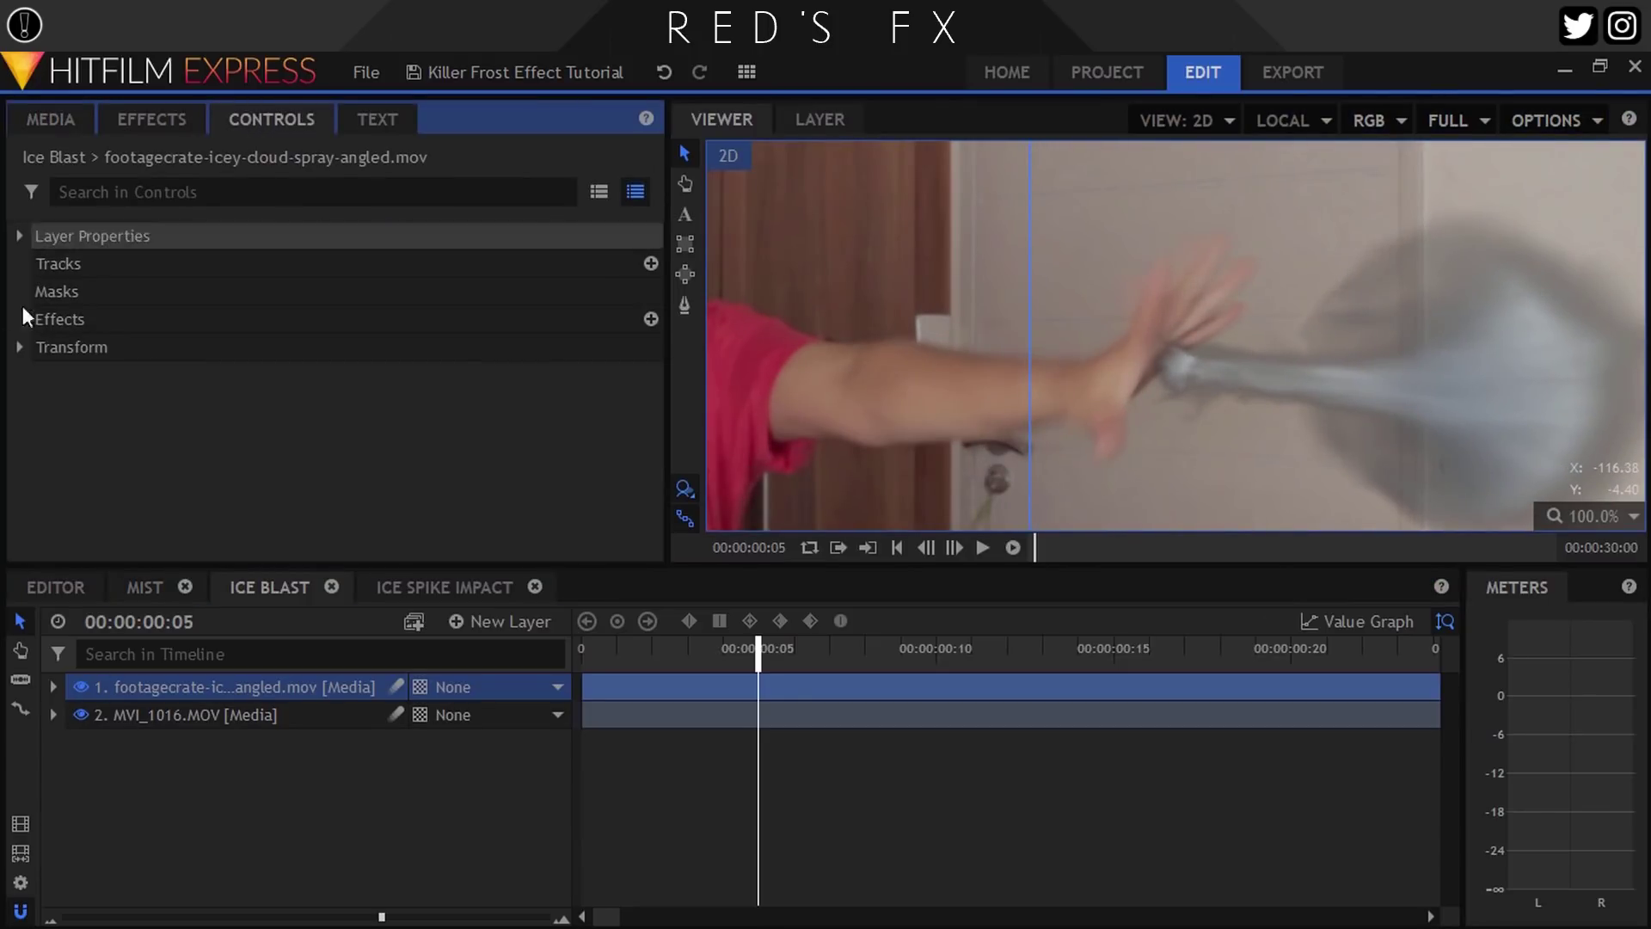
{"action": "left_click", "coordinate": [18, 347]}
{"action": "left_click", "coordinate": [74, 434]}
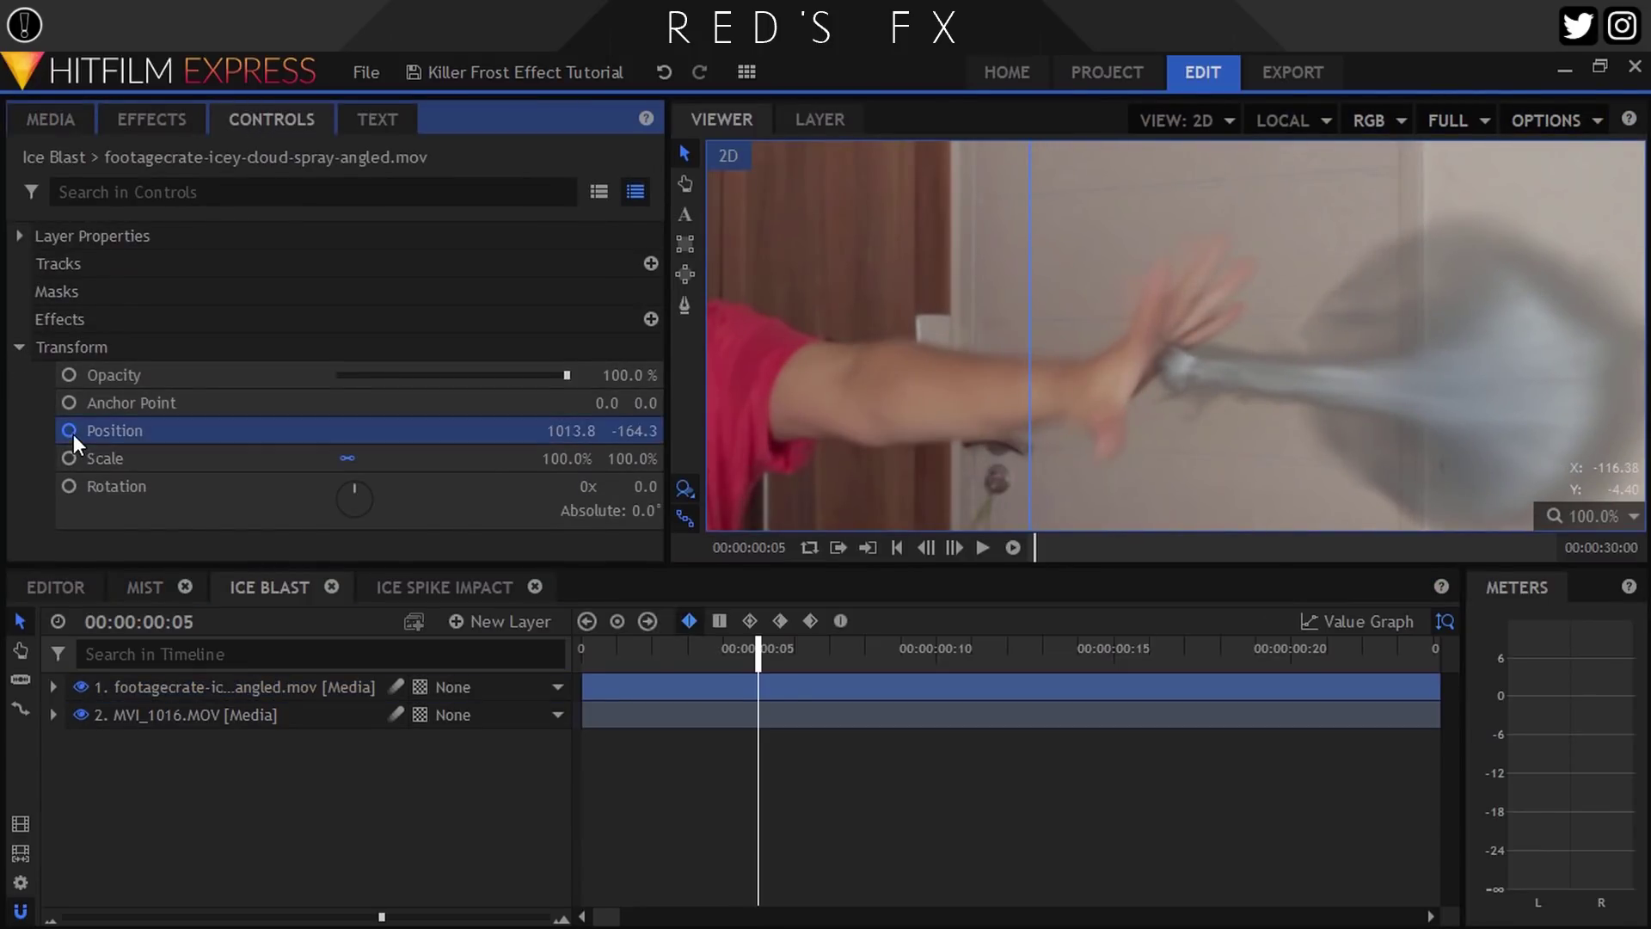
- Keyframe the cloud spray's position frame by frame to follow the hand, and review it in the full frame at 00:00:00:09
{"action": "left_click", "coordinate": [953, 547]}
{"action": "left_click", "coordinate": [953, 547]}
{"action": "left_click", "coordinate": [953, 547]}
{"action": "left_click", "coordinate": [953, 547]}
{"action": "left_click", "coordinate": [953, 547]}
{"action": "left_click", "coordinate": [952, 547]}
{"action": "left_click", "coordinate": [1590, 516]}
{"action": "left_click", "coordinate": [1571, 784]}
{"action": "left_click", "coordinate": [901, 648]}
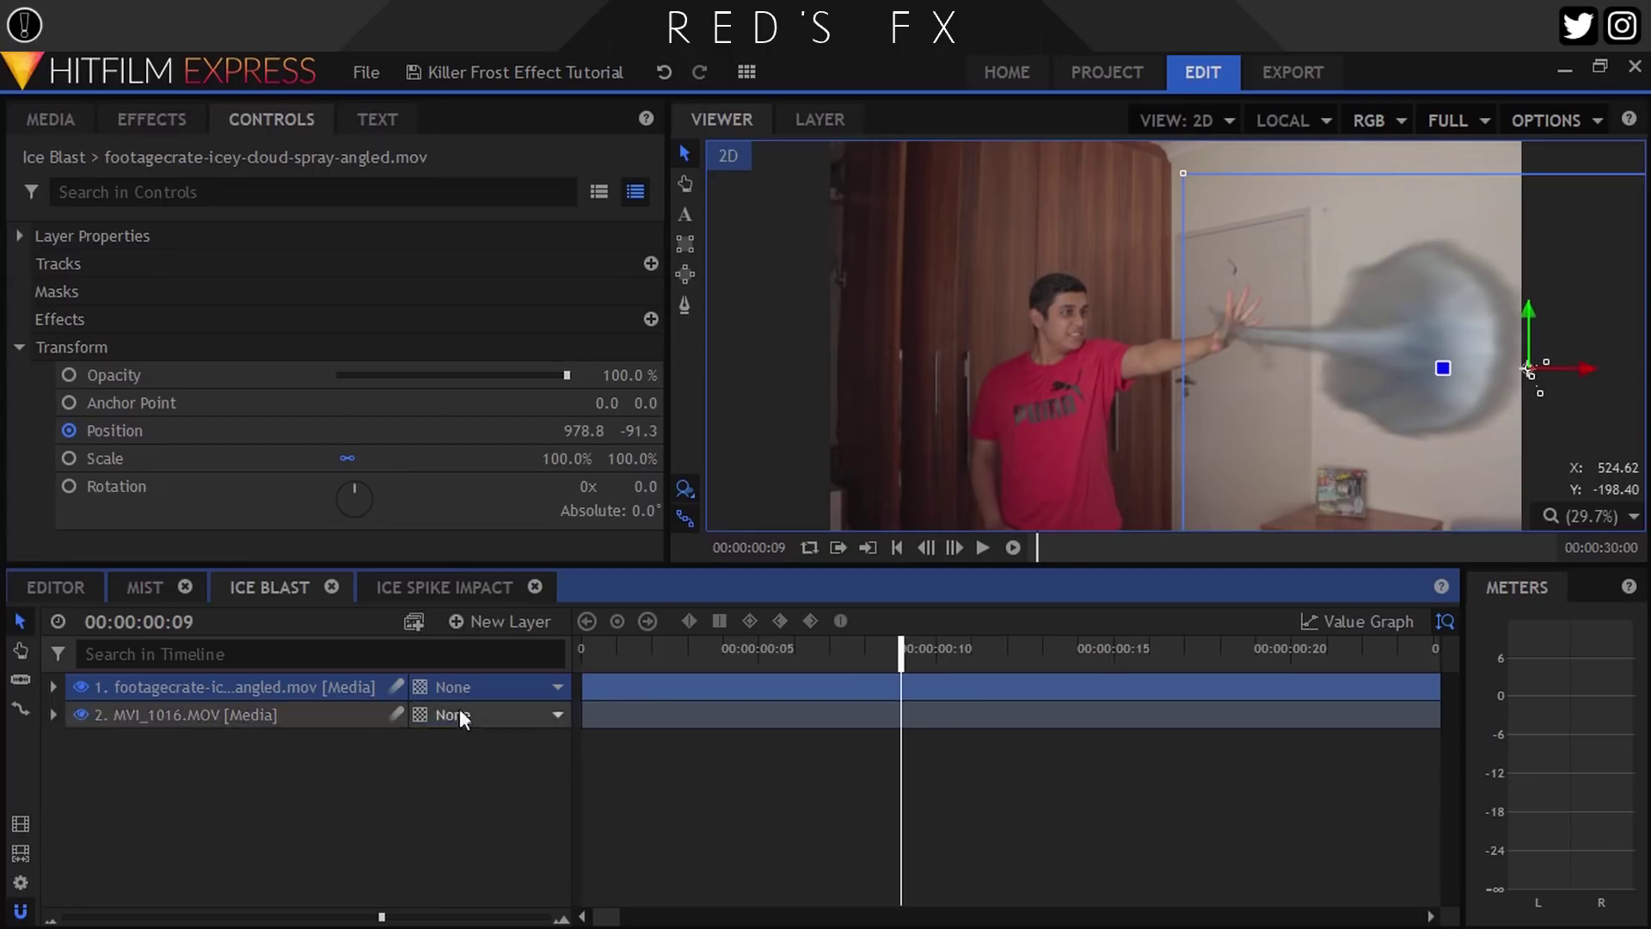
- Find the Matte Cleaner effect, apply it to the cloud spray layer, and show the layer's effect settings
{"action": "left_click", "coordinate": [151, 119]}
{"action": "double_click", "coordinate": [141, 162]}
{"action": "type", "text": "mat"}
{"action": "left_click_drag", "start_coordinate": [155, 290], "coordinate": [220, 686]}
{"action": "left_click", "coordinate": [262, 113]}
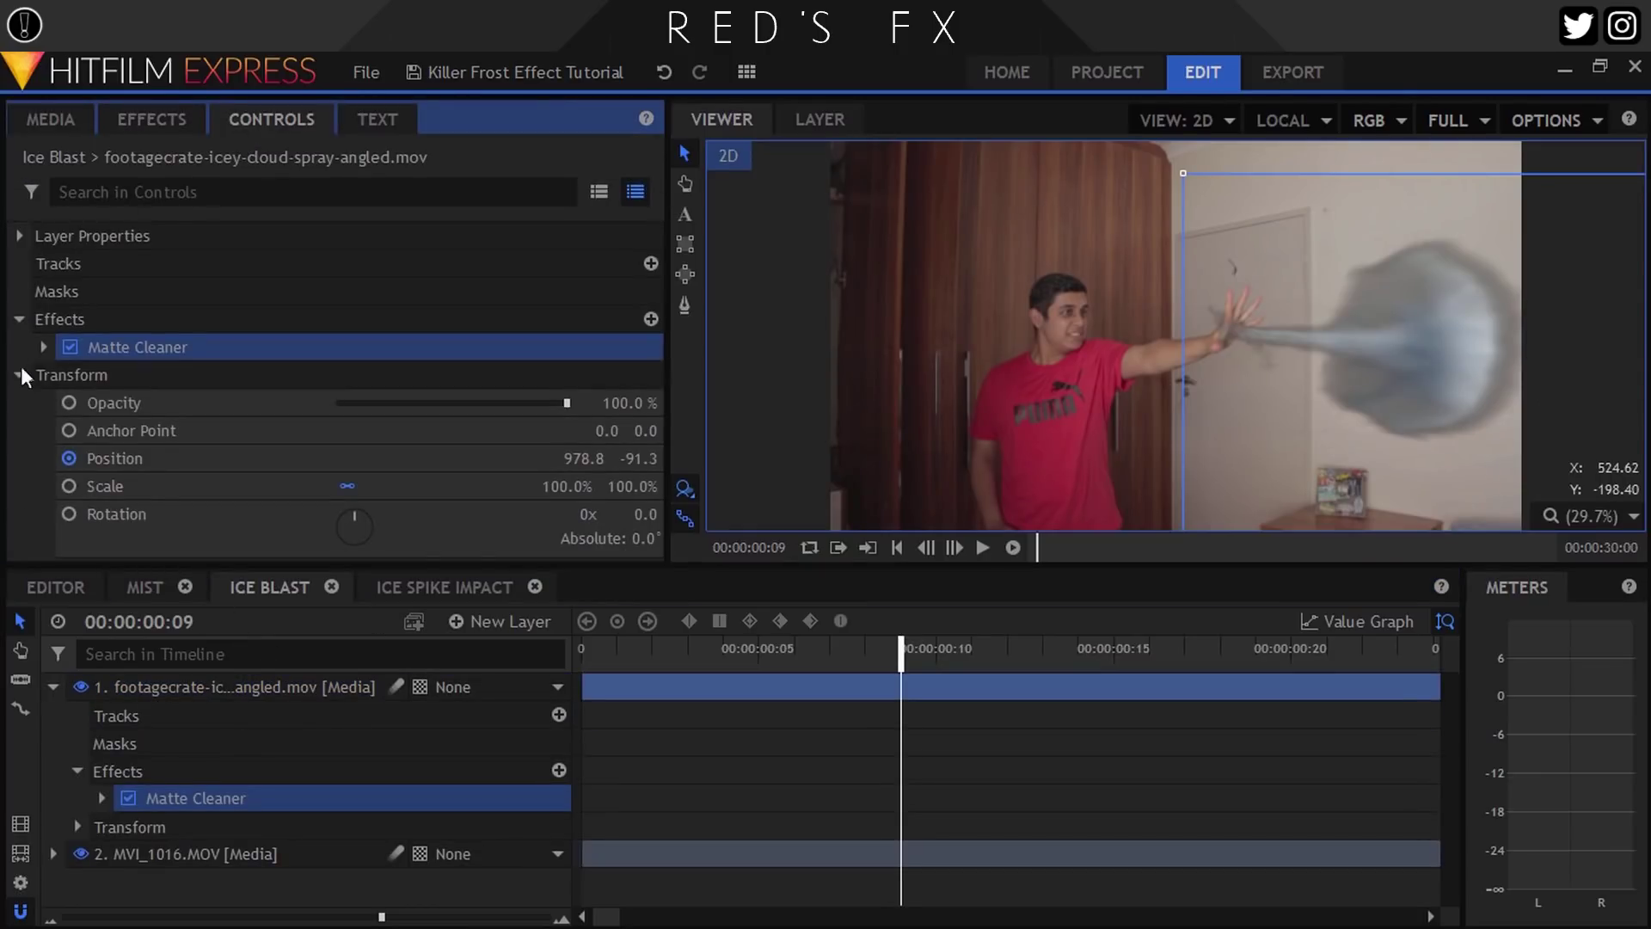
- Set the cloud spray's Matte Cleaner to 3 px choke and 12 px feather
{"action": "left_click", "coordinate": [41, 347]}
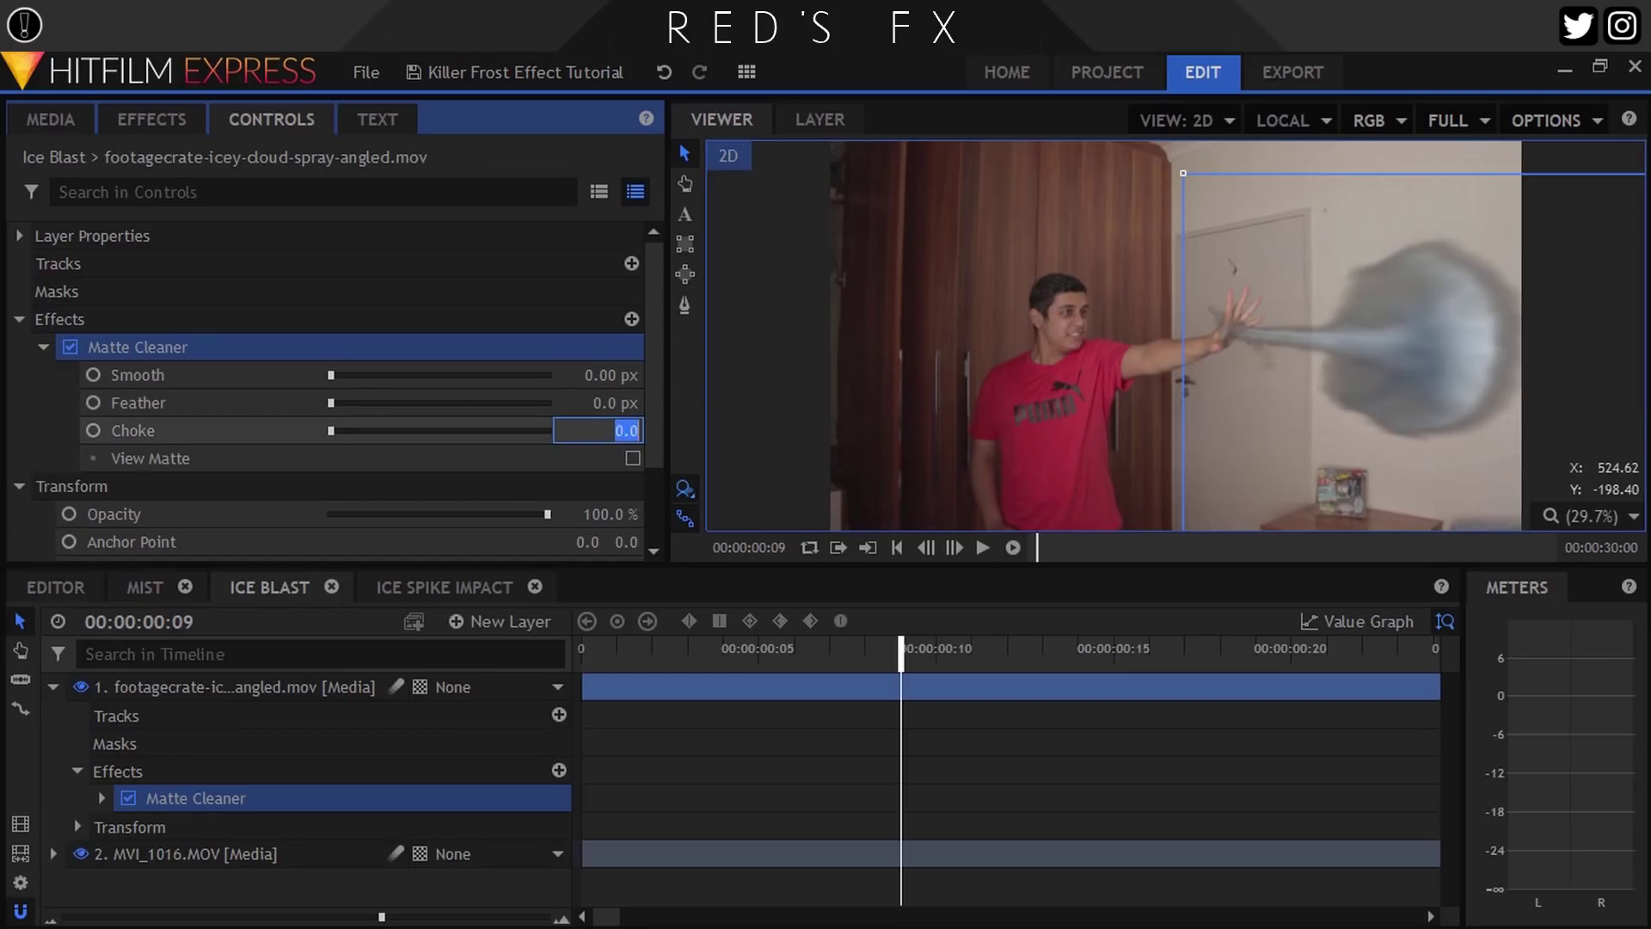
{"action": "type", "text": "2"}
{"action": "key", "text": "Return"}
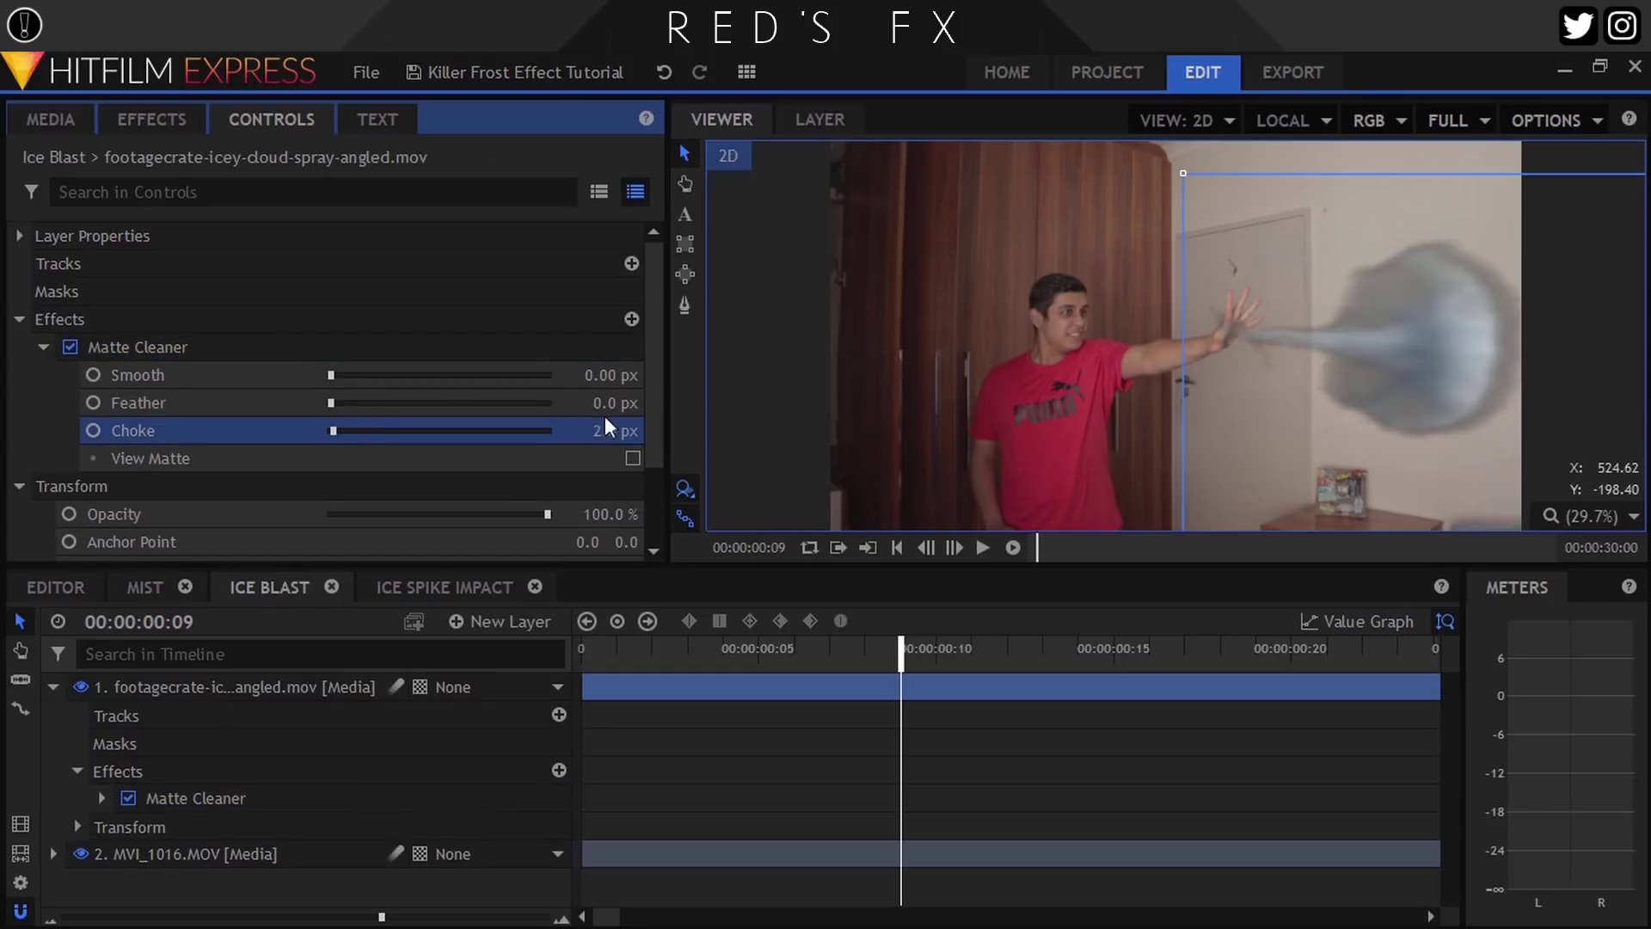
{"action": "mouse_move", "coordinate": [624, 397]}
{"action": "left_mouse_down"}
{"action": "mouse_move", "coordinate": [602, 398]}
{"action": "mouse_move", "coordinate": [602, 378]}
{"action": "mouse_move", "coordinate": [605, 426]}
{"action": "mouse_move", "coordinate": [624, 400]}
{"action": "left_mouse_up"}
{"action": "scroll", "coordinate": [1316, 439], "scroll_direction": "up", "scroll_amount": 6}
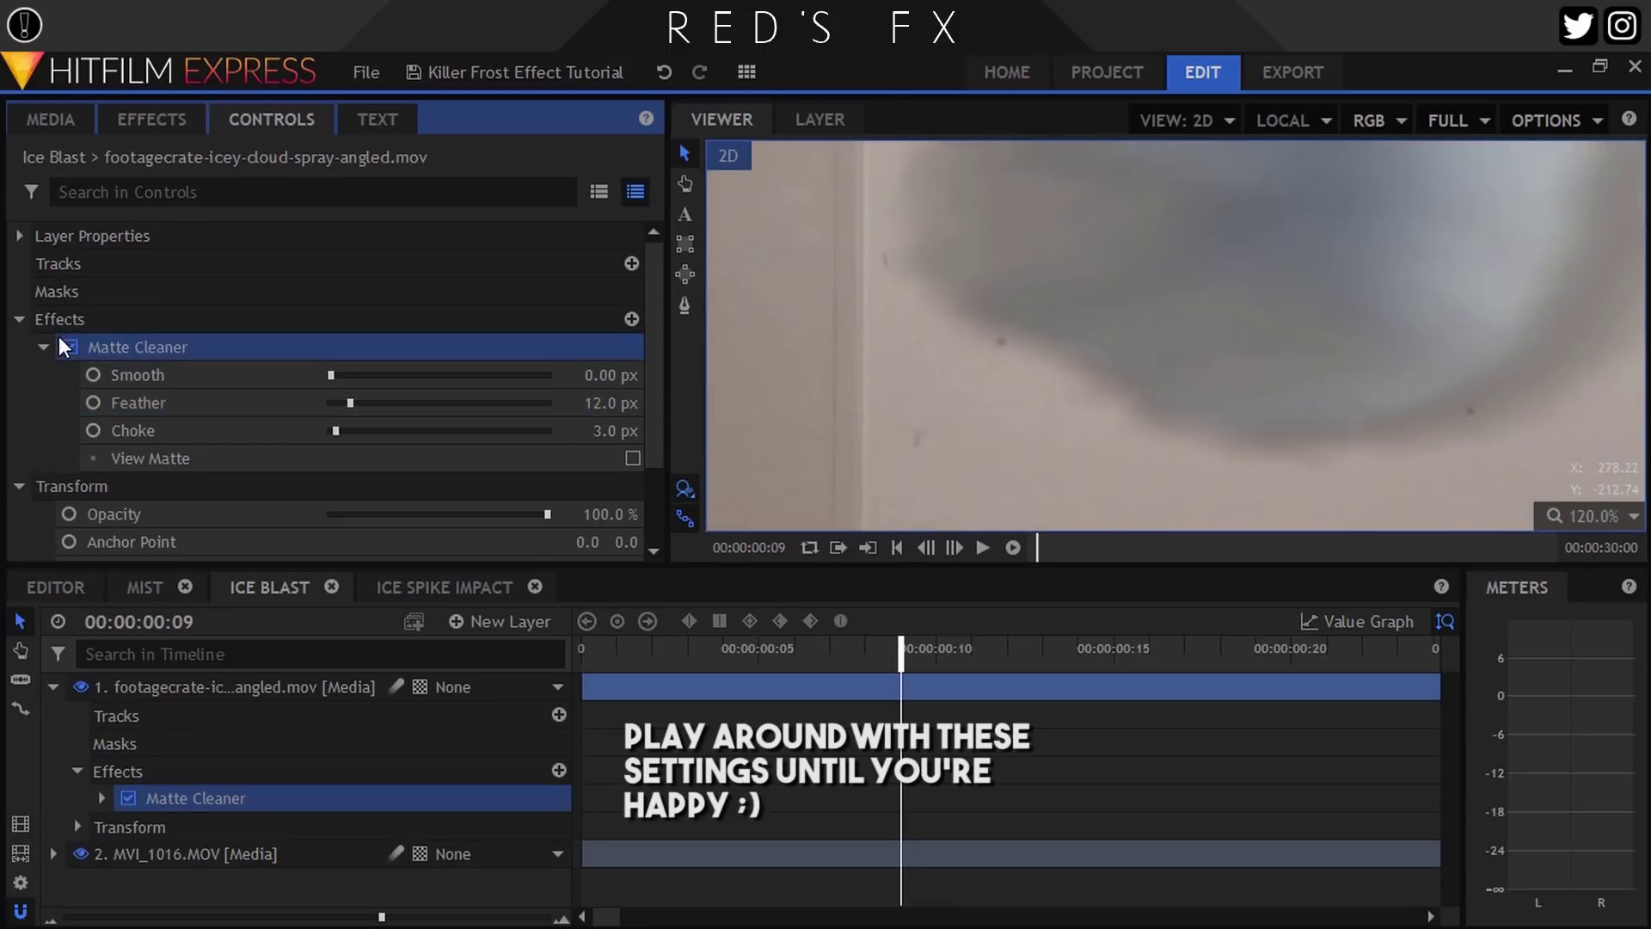
- Move the playhead to 00:00:00:05 and add footagecrate-icey-spray-collision-4.mov as the uppermost layer
{"action": "left_click", "coordinate": [1593, 516]}
{"action": "left_click", "coordinate": [1582, 793]}
{"action": "left_click_drag", "start_coordinate": [851, 647], "coordinate": [754, 644]}
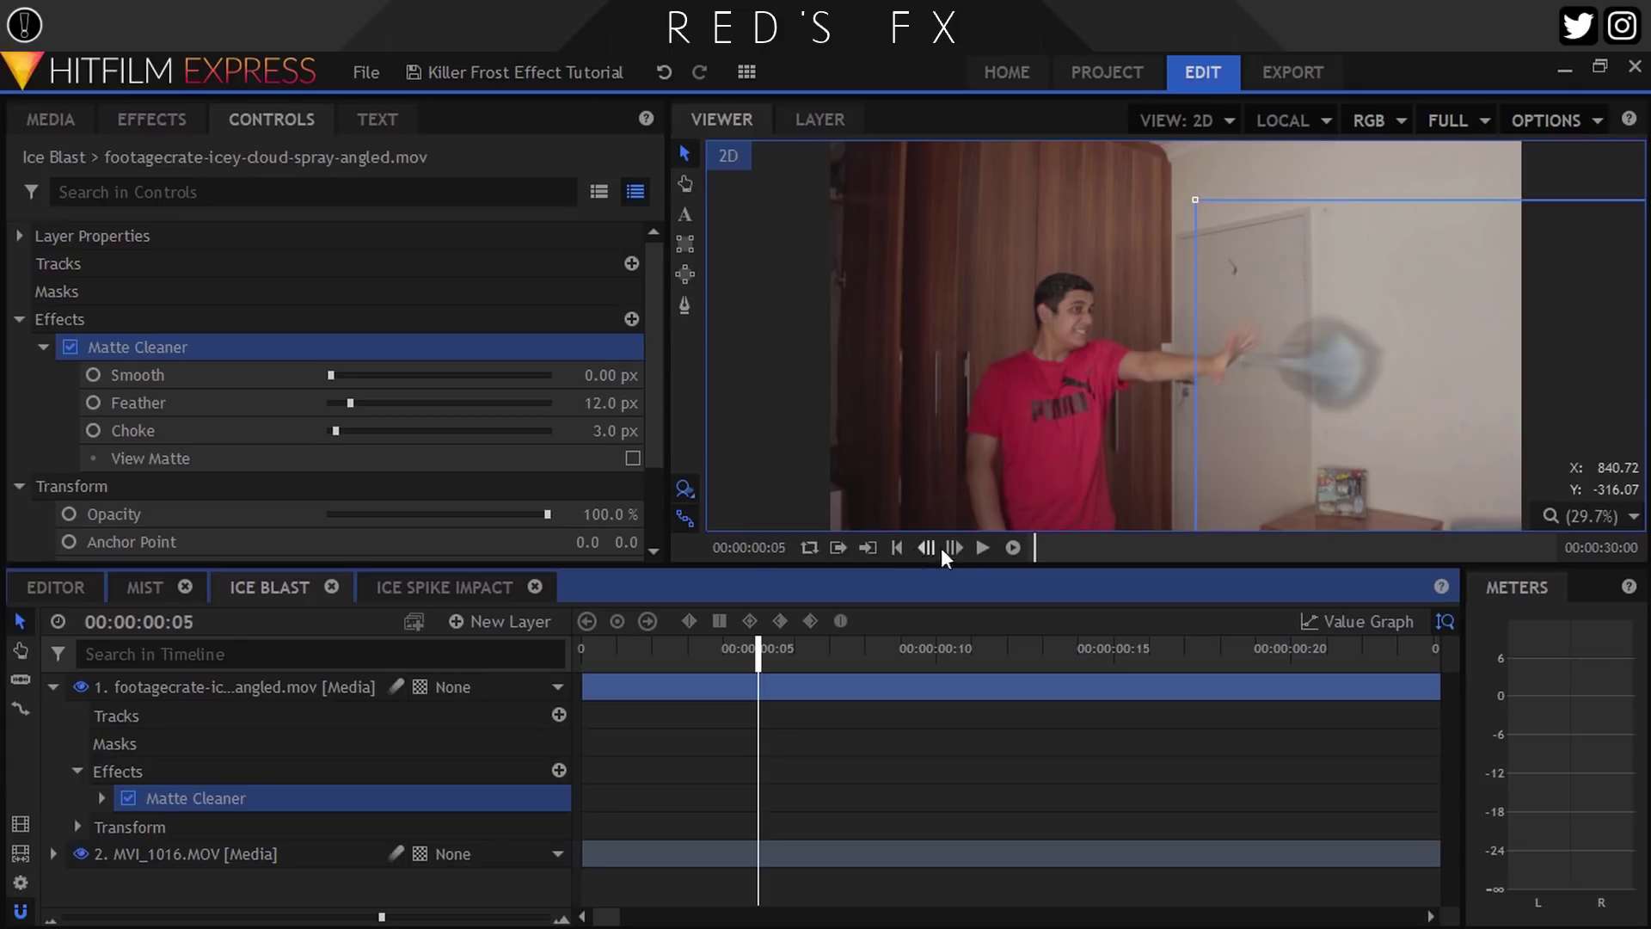
{"action": "left_click", "coordinate": [932, 548]}
{"action": "left_click", "coordinate": [954, 545]}
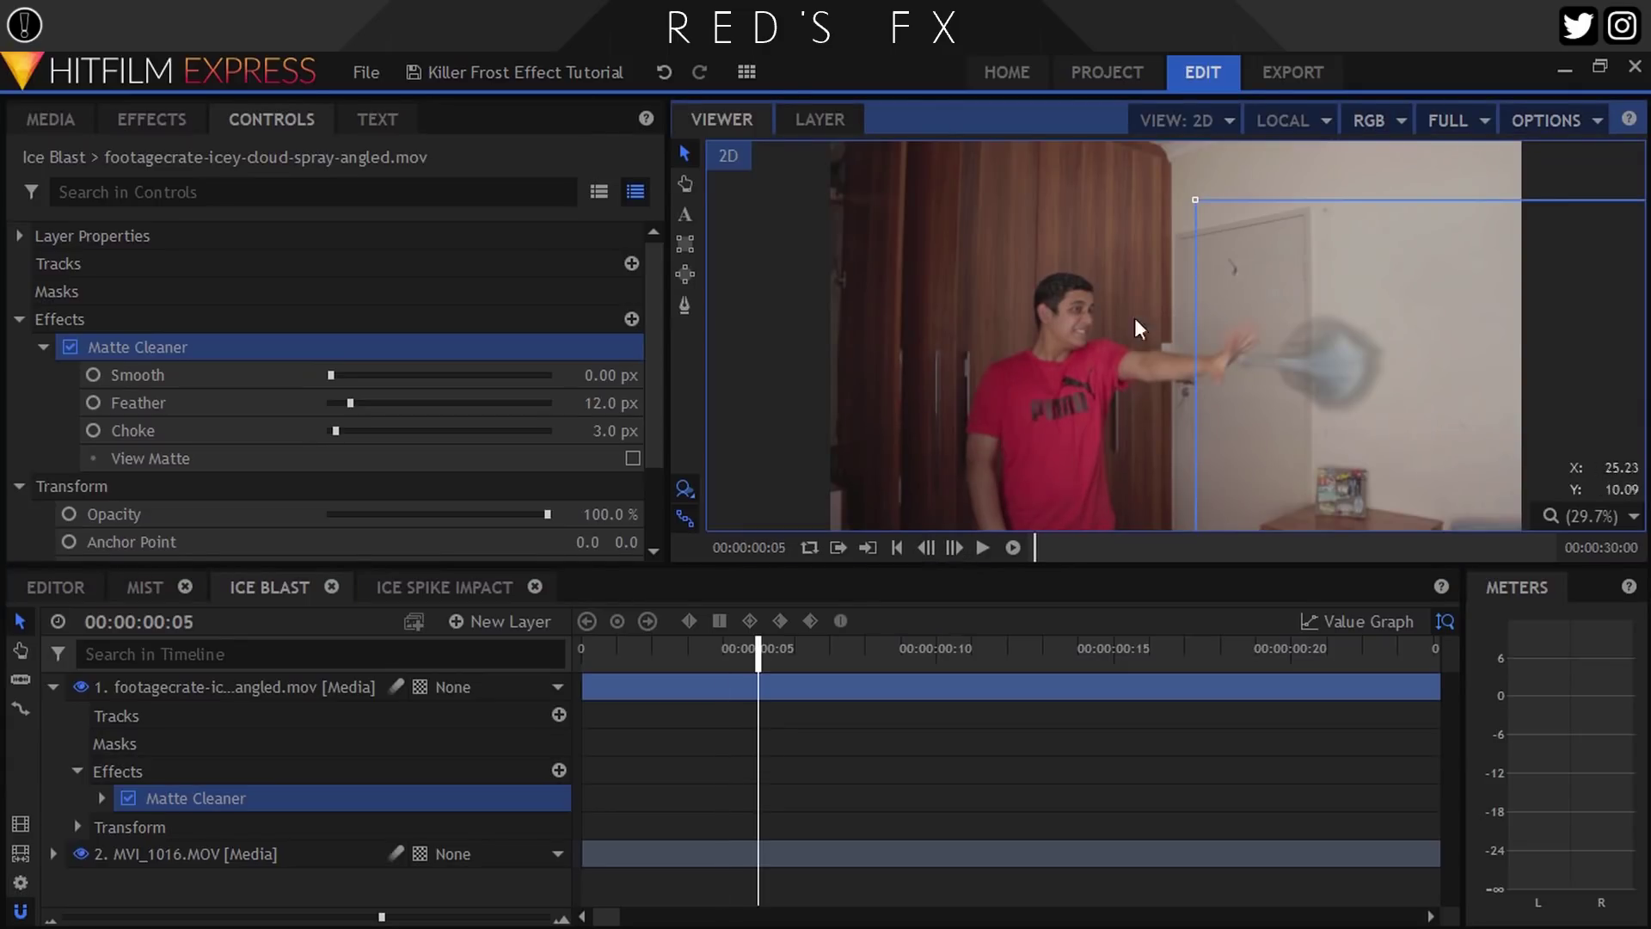
{"action": "left_click", "coordinate": [39, 118]}
{"action": "mouse_move", "coordinate": [221, 447]}
{"action": "left_mouse_down"}
{"action": "mouse_move", "coordinate": [258, 526]}
{"action": "mouse_move", "coordinate": [266, 680]}
{"action": "mouse_move", "coordinate": [507, 672]}
{"action": "left_mouse_up"}
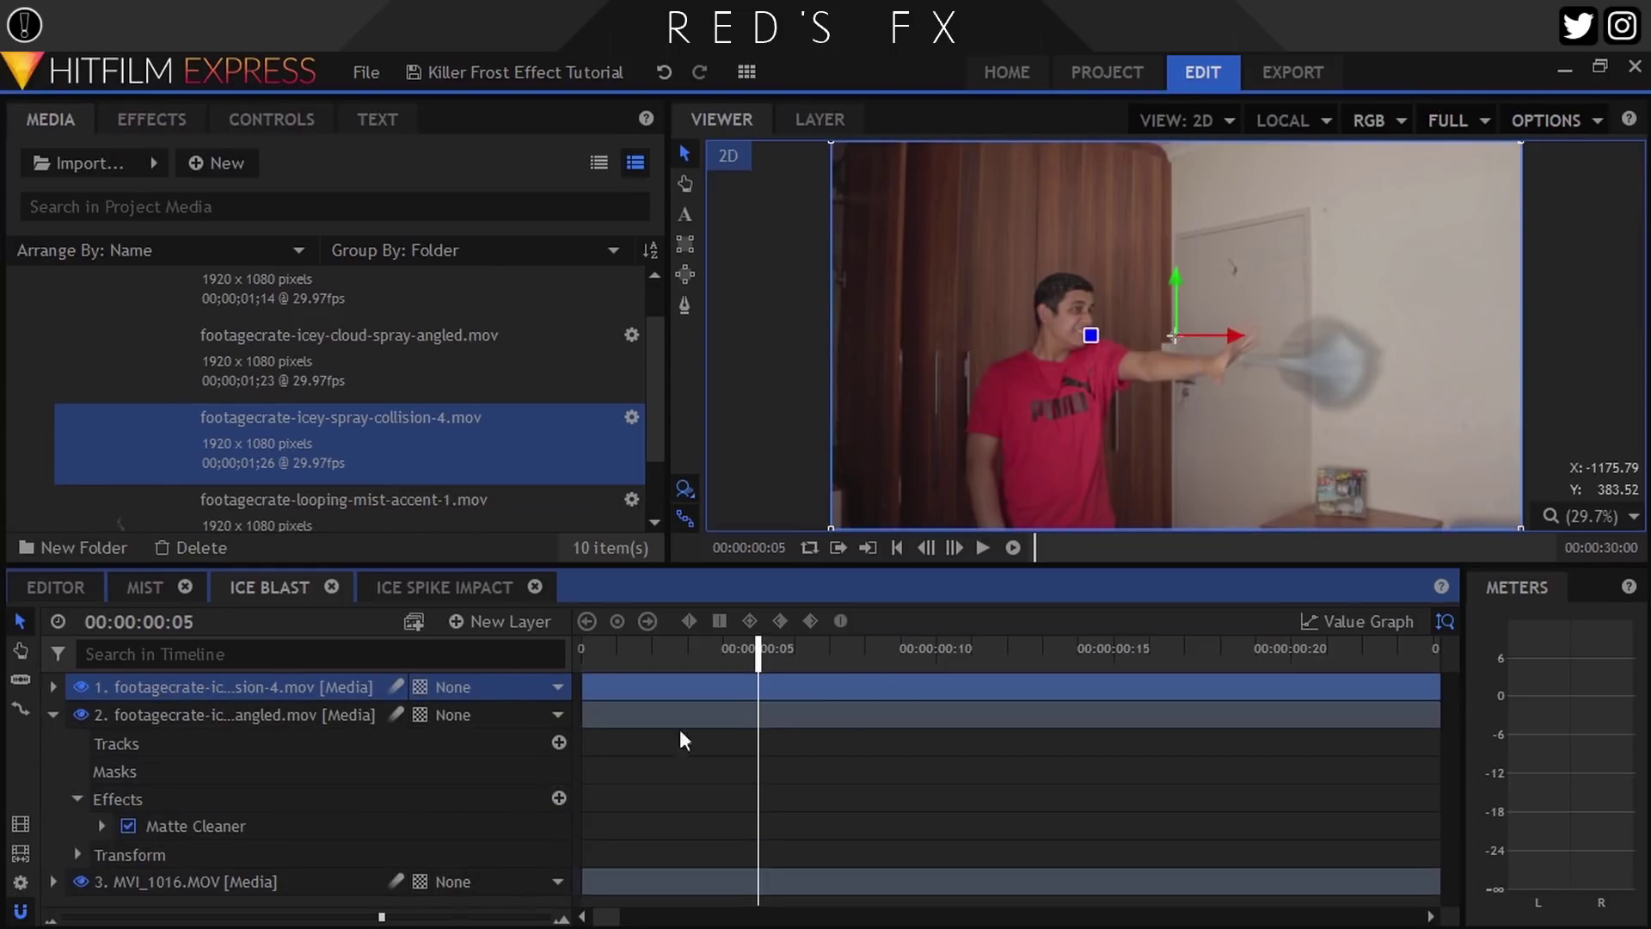
{"action": "left_click", "coordinate": [53, 715]}
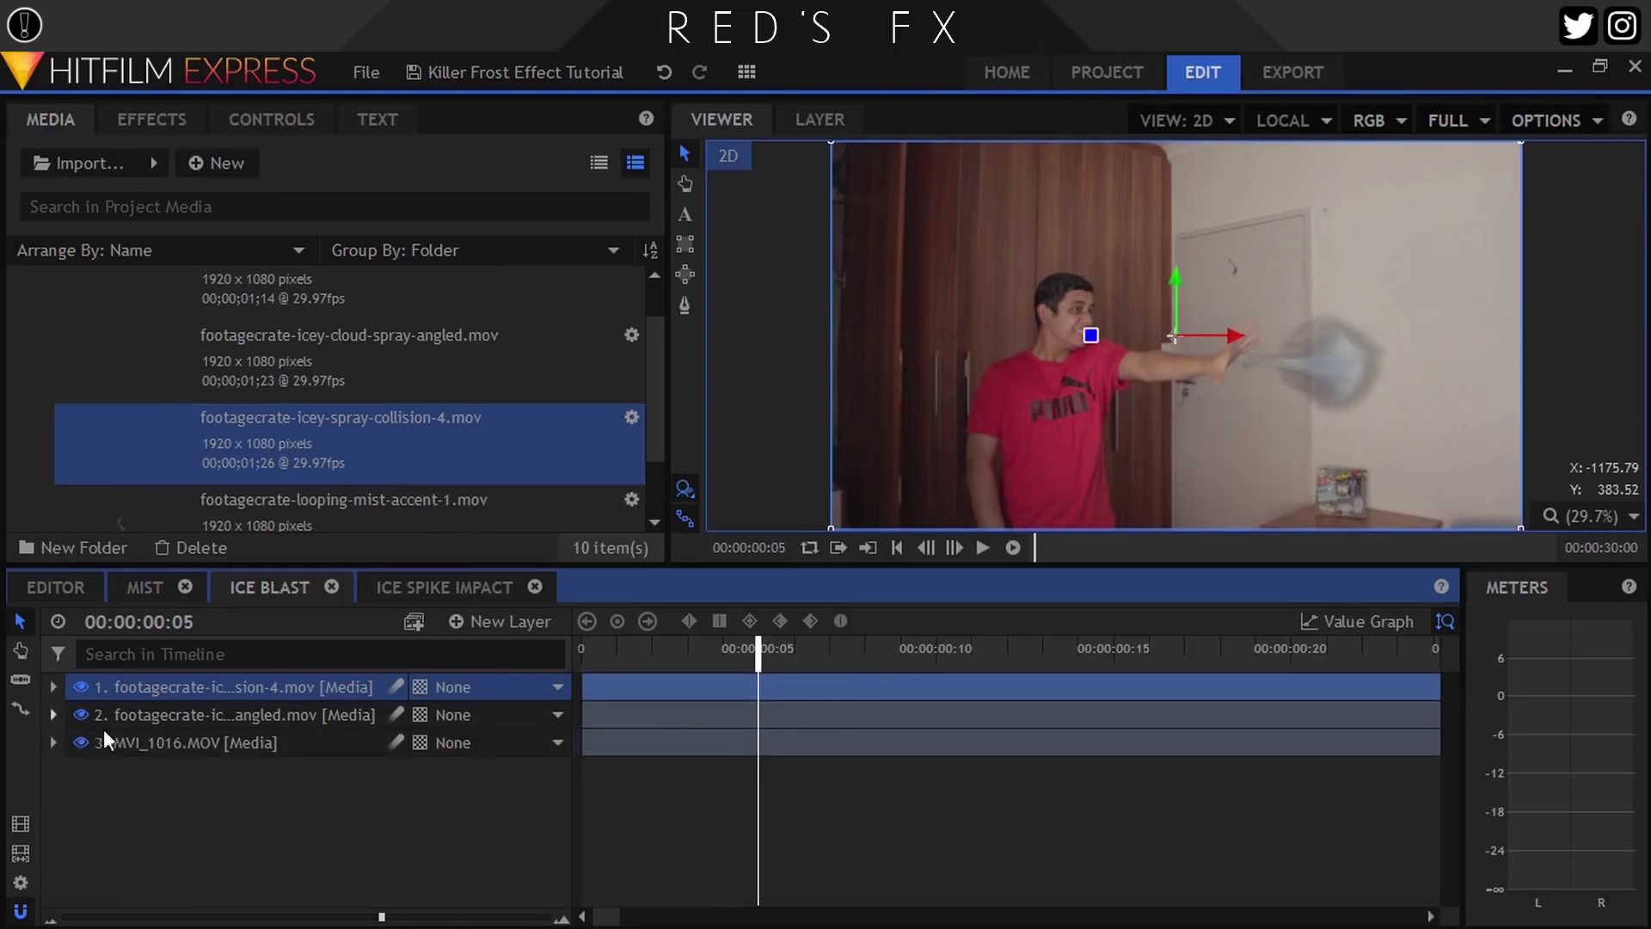
- Speed up the spray collision layer through its speed and duration settings
{"action": "left_click", "coordinate": [292, 918]}
{"action": "right_click", "coordinate": [245, 689]}
{"action": "left_click", "coordinate": [347, 229]}
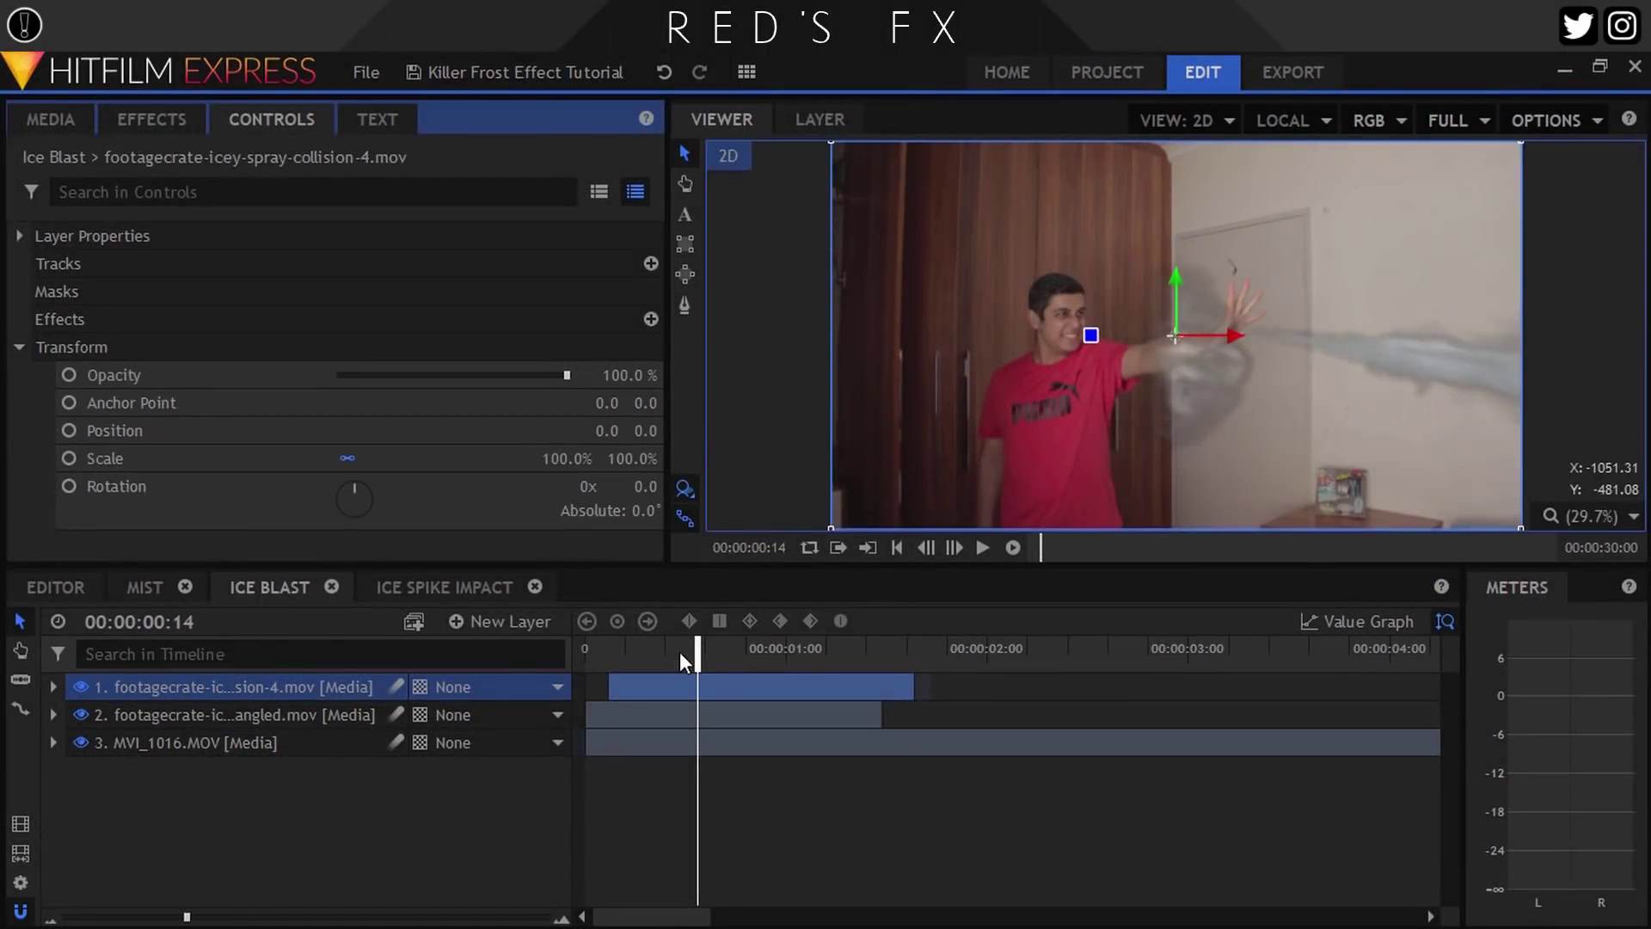
- Enable Position keyframing on the spray collision layer at 00:00:00:12 and move the collision burst over to the hand by 00:00:00:15
{"action": "left_click", "coordinate": [680, 654]}
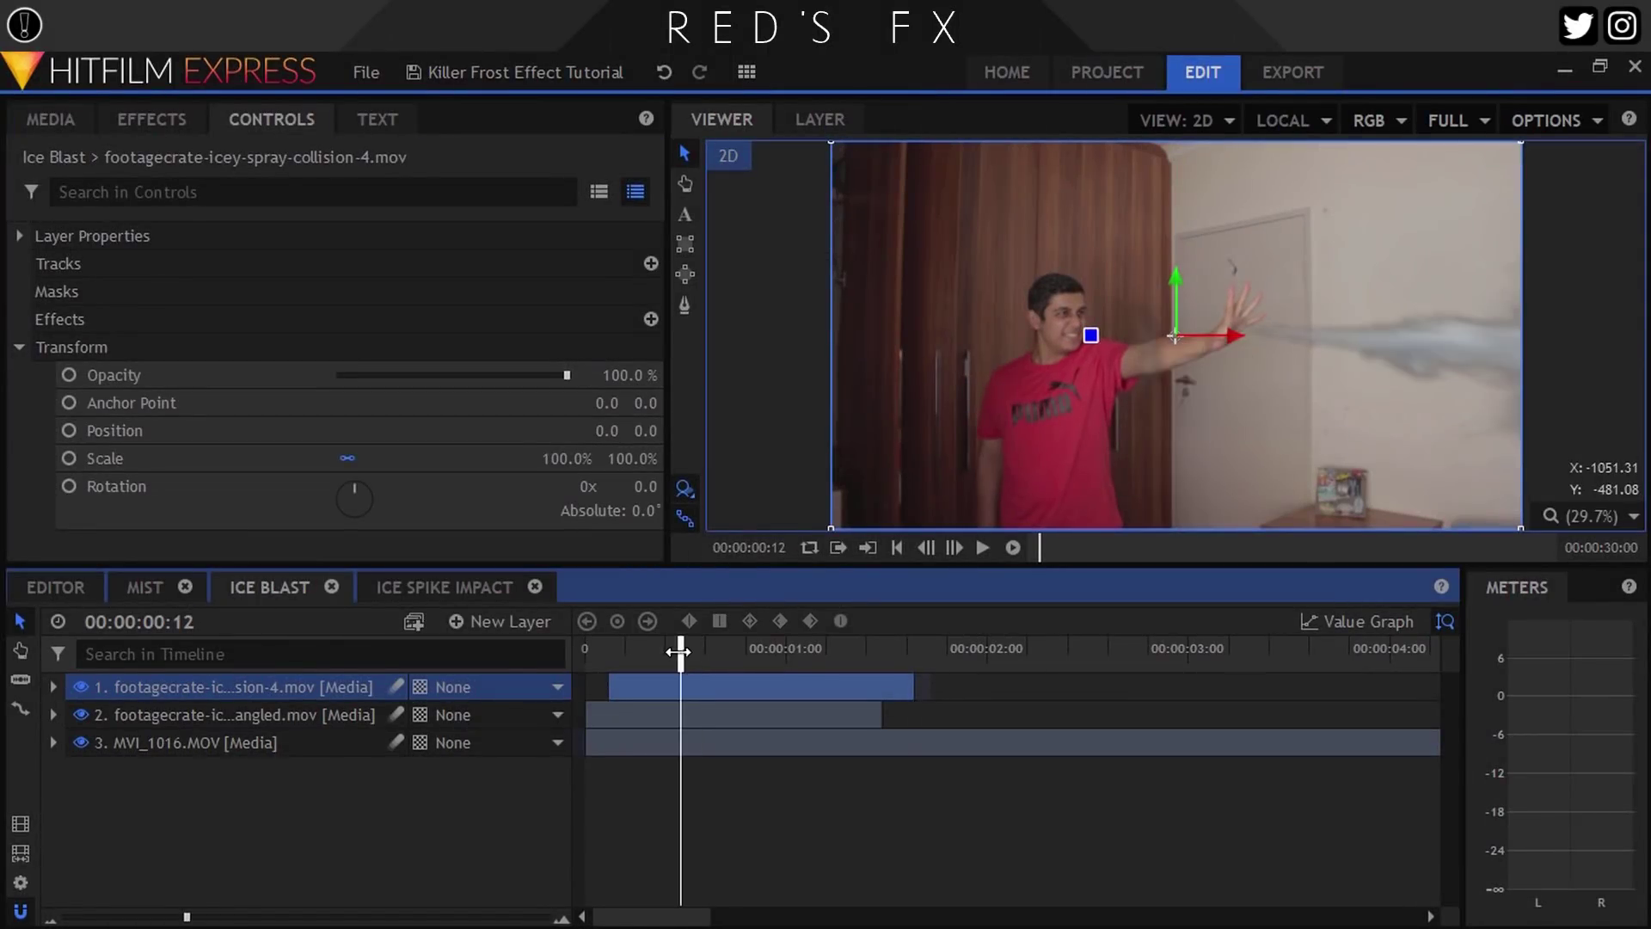
{"action": "left_click", "coordinate": [68, 430]}
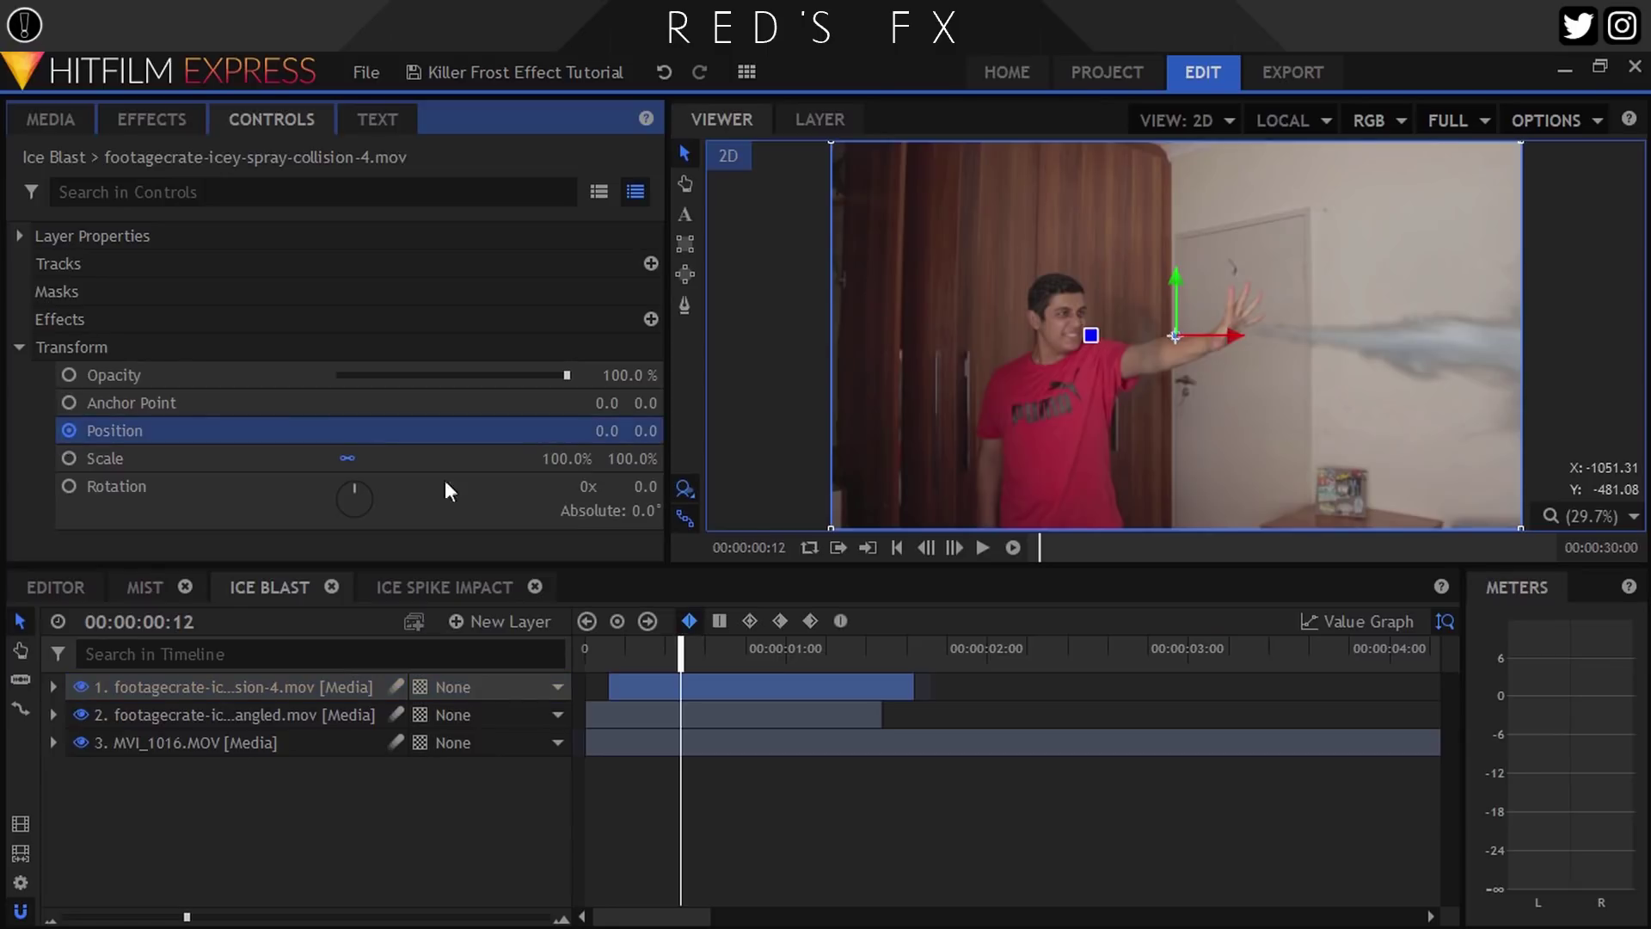
{"action": "left_click", "coordinate": [955, 548]}
{"action": "left_click_drag", "start_coordinate": [1190, 323], "coordinate": [1243, 304]}
{"action": "left_click", "coordinate": [955, 548]}
{"action": "left_click", "coordinate": [954, 548]}
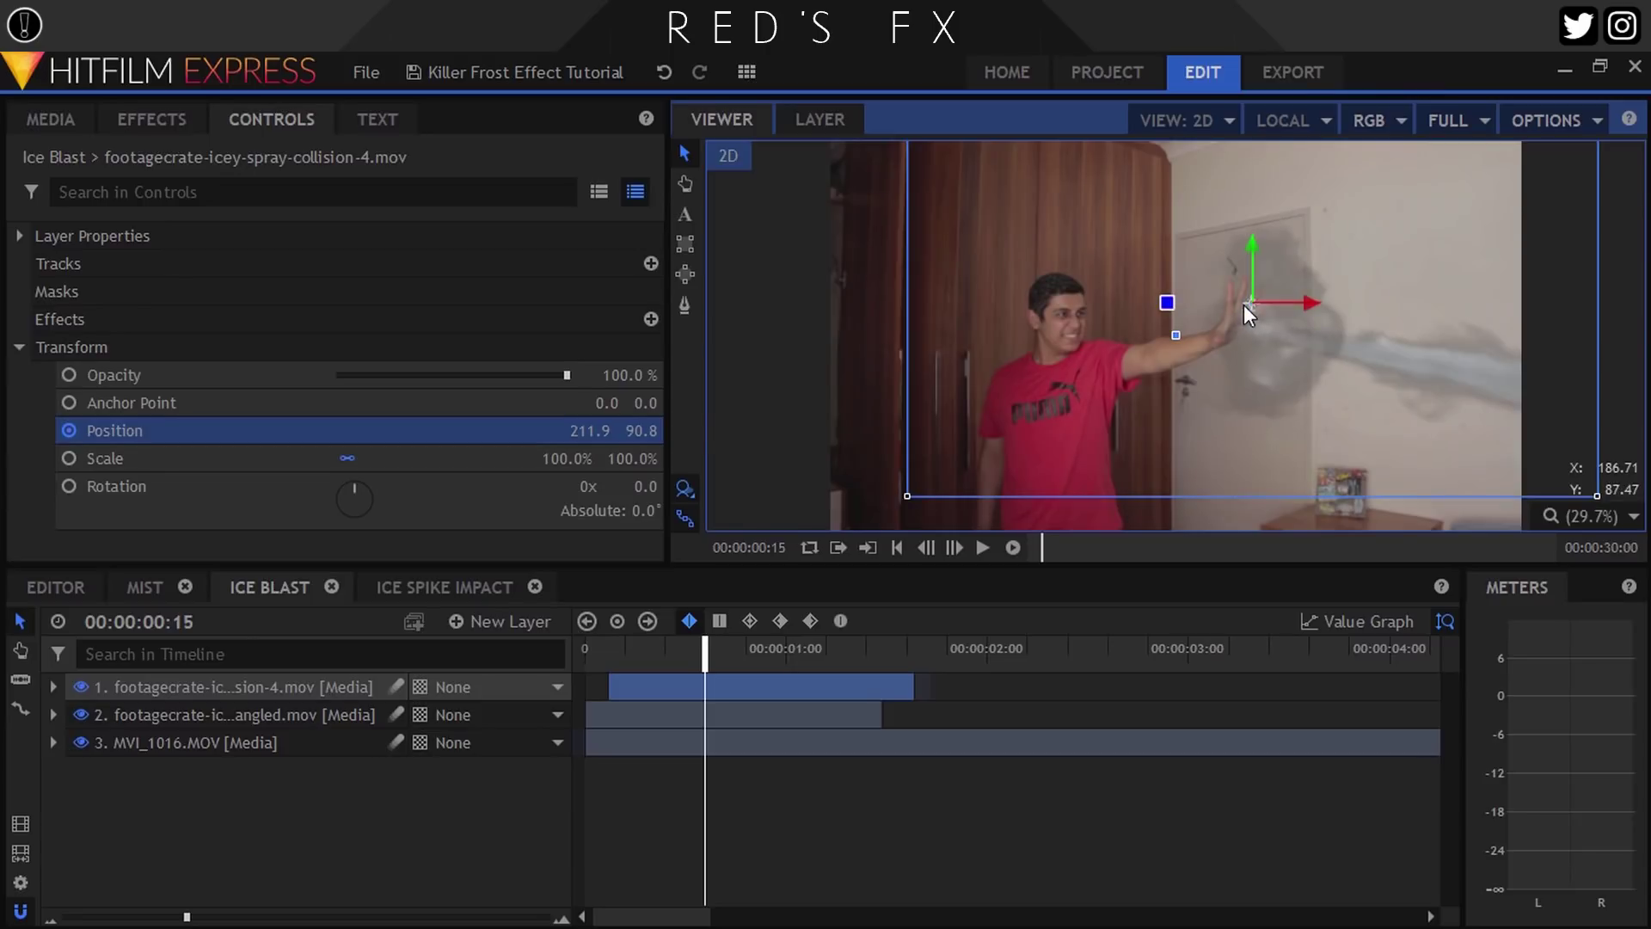
- Nudge the spray collision layer to about 232, 87 at 00:00:00:17 and check its alignment over the following frames
{"action": "left_click", "coordinate": [951, 545]}
{"action": "left_click", "coordinate": [956, 542]}
{"action": "left_click_drag", "start_coordinate": [1225, 363], "coordinate": [1233, 366]}
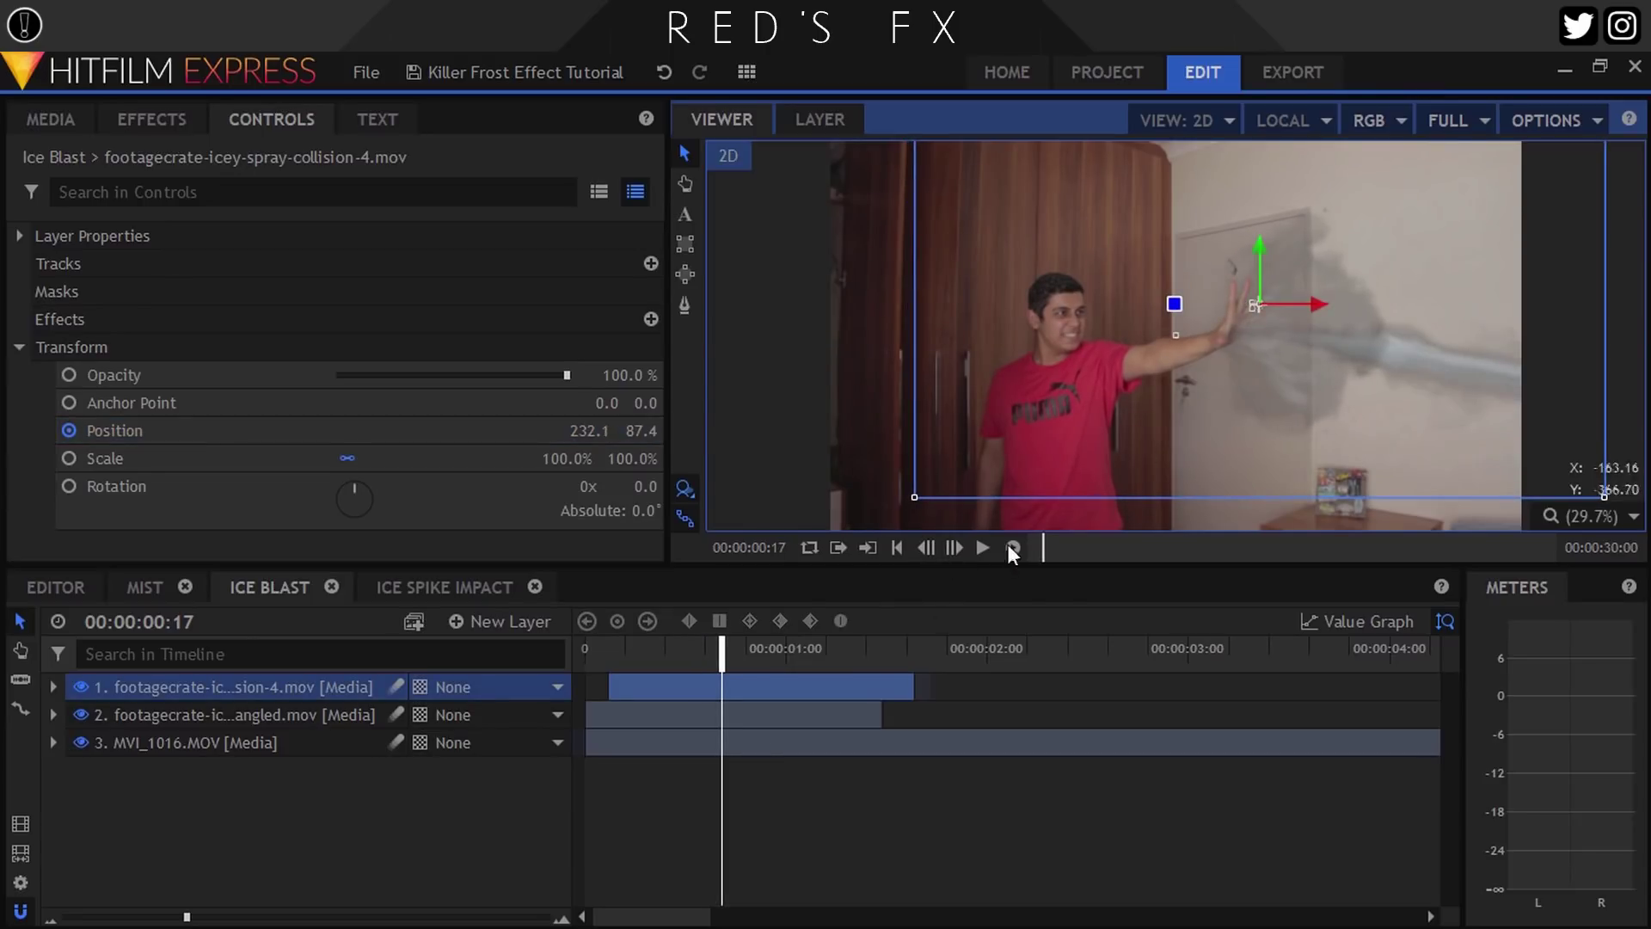
{"action": "left_click", "coordinate": [955, 547]}
{"action": "left_click", "coordinate": [955, 548]}
{"action": "left_click", "coordinate": [954, 548]}
- Apply Lens Blur to the footagecrate-icey-spray-collision-4.mov layer at 00:00:00:16 and set its radius to 6 px
{"action": "left_click", "coordinate": [712, 649]}
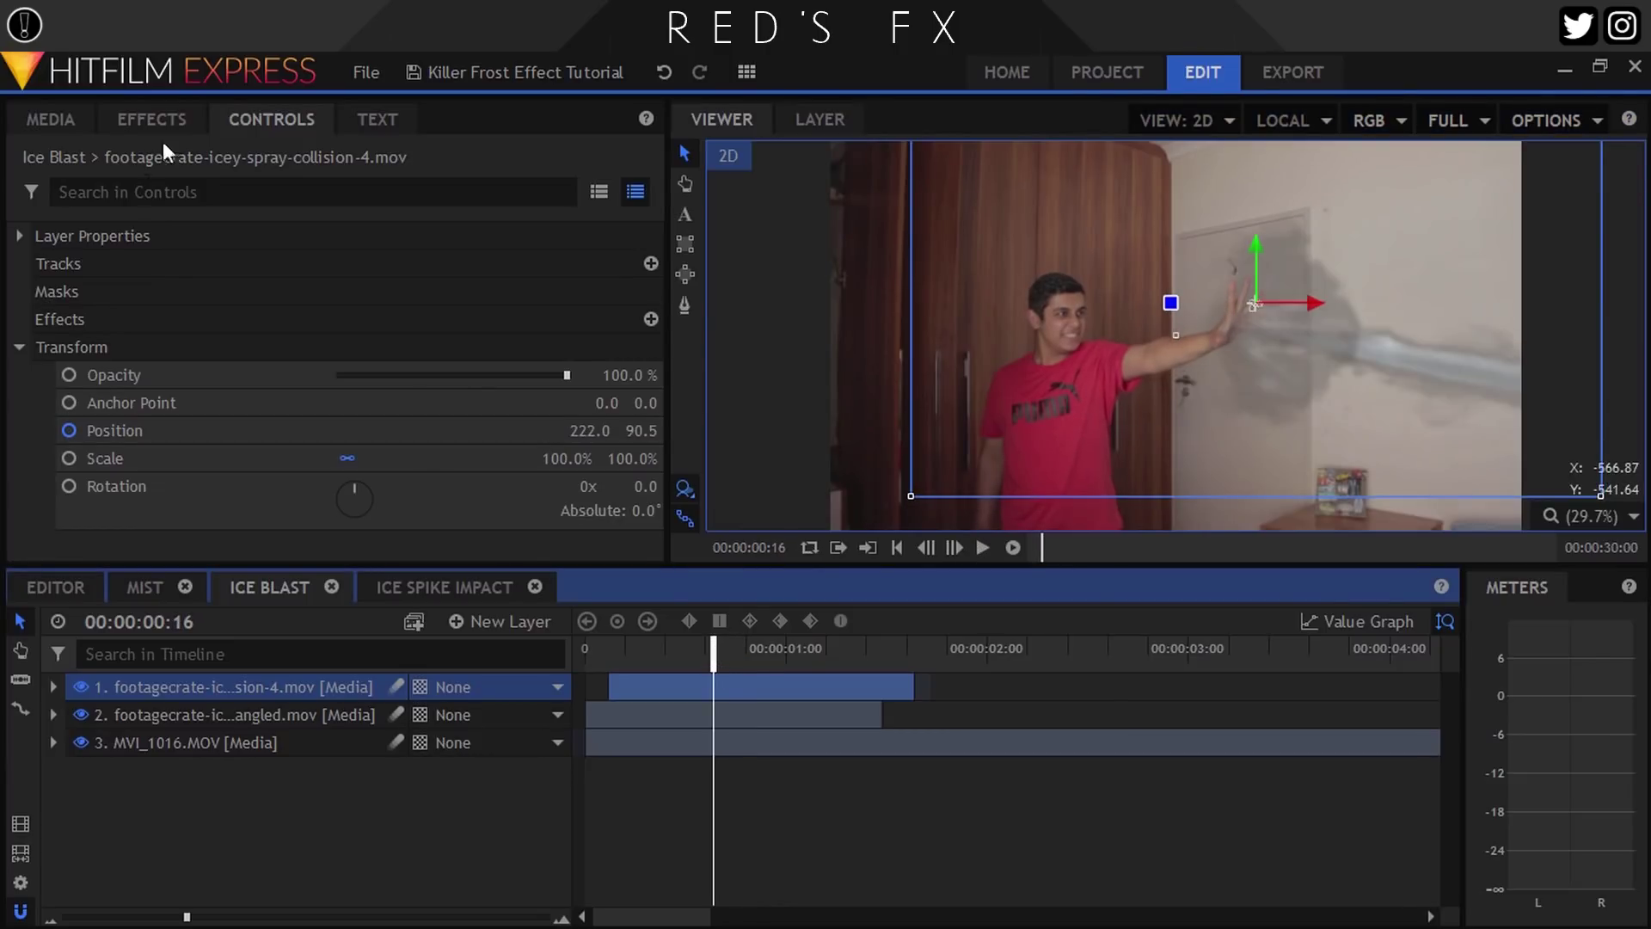
{"action": "left_click", "coordinate": [151, 119]}
{"action": "left_click", "coordinate": [142, 164]}
{"action": "type", "text": "lens"}
{"action": "left_click_drag", "start_coordinate": [120, 264], "coordinate": [132, 297]}
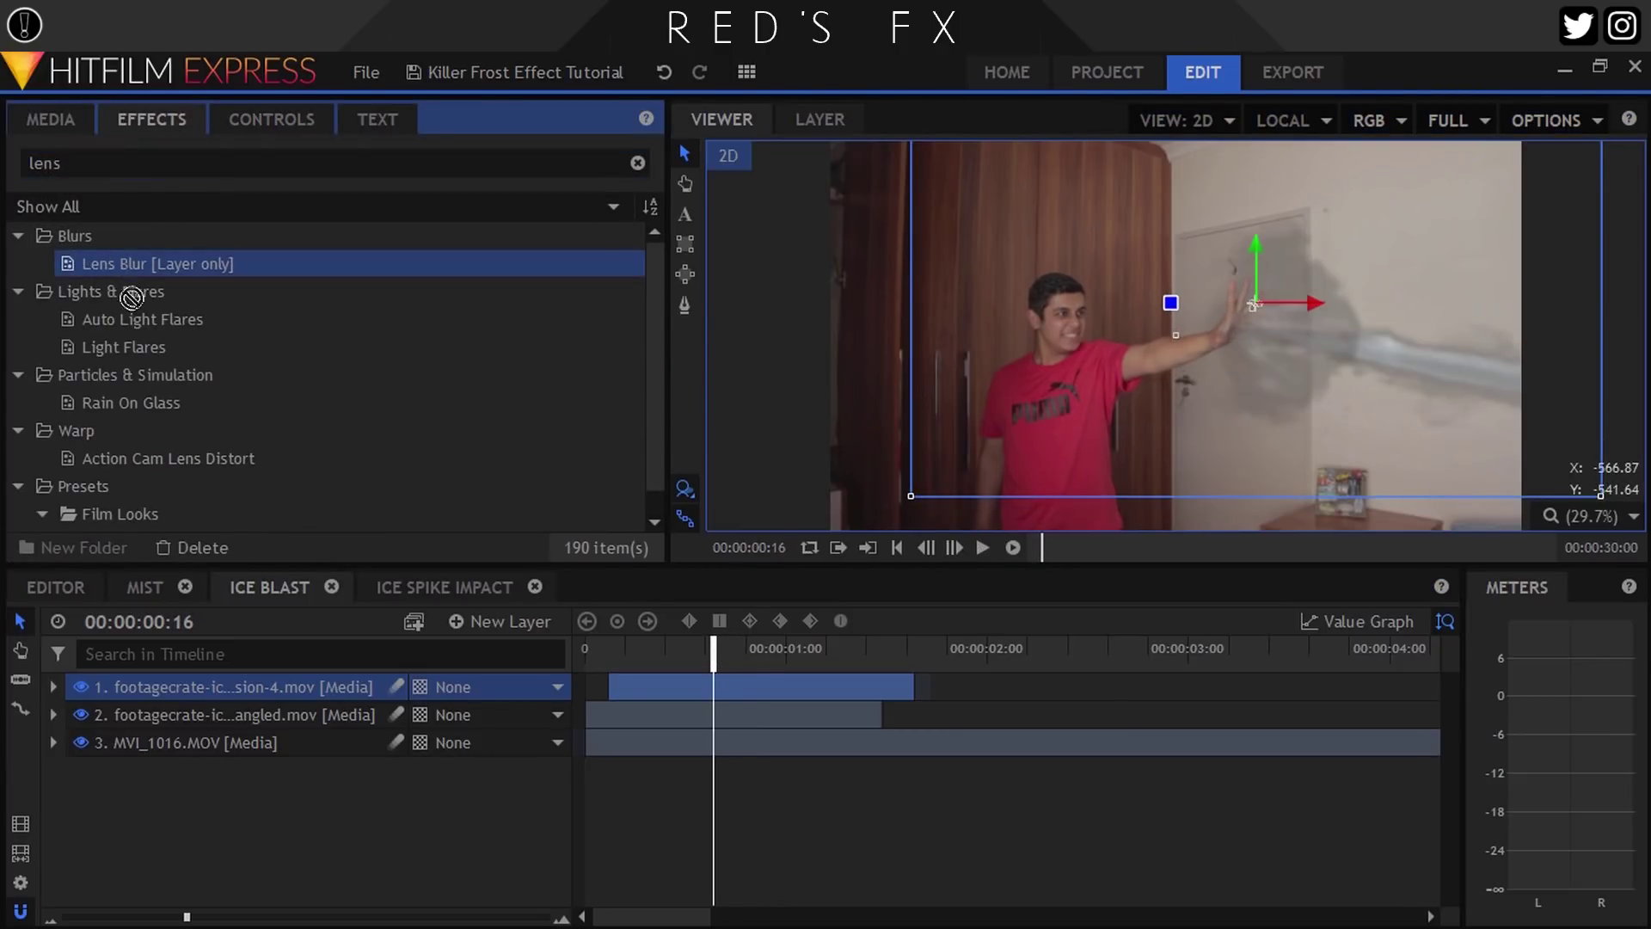
{"action": "left_click_drag", "start_coordinate": [226, 679], "coordinate": [226, 685]}
{"action": "left_click", "coordinate": [266, 115]}
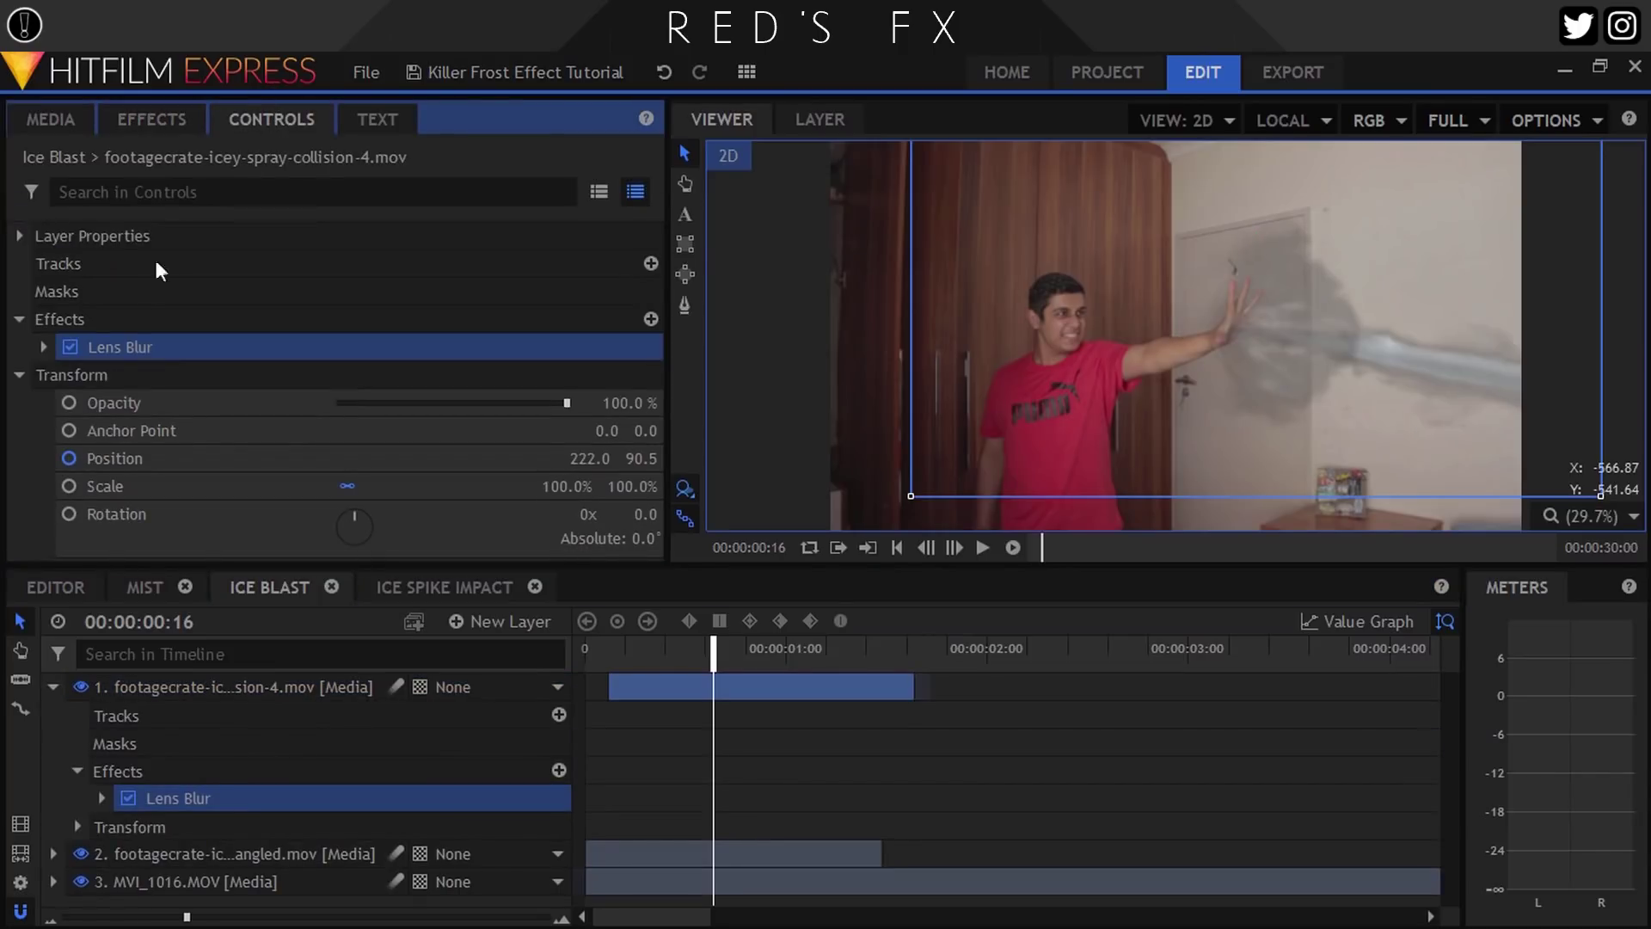
{"action": "left_click", "coordinate": [43, 346]}
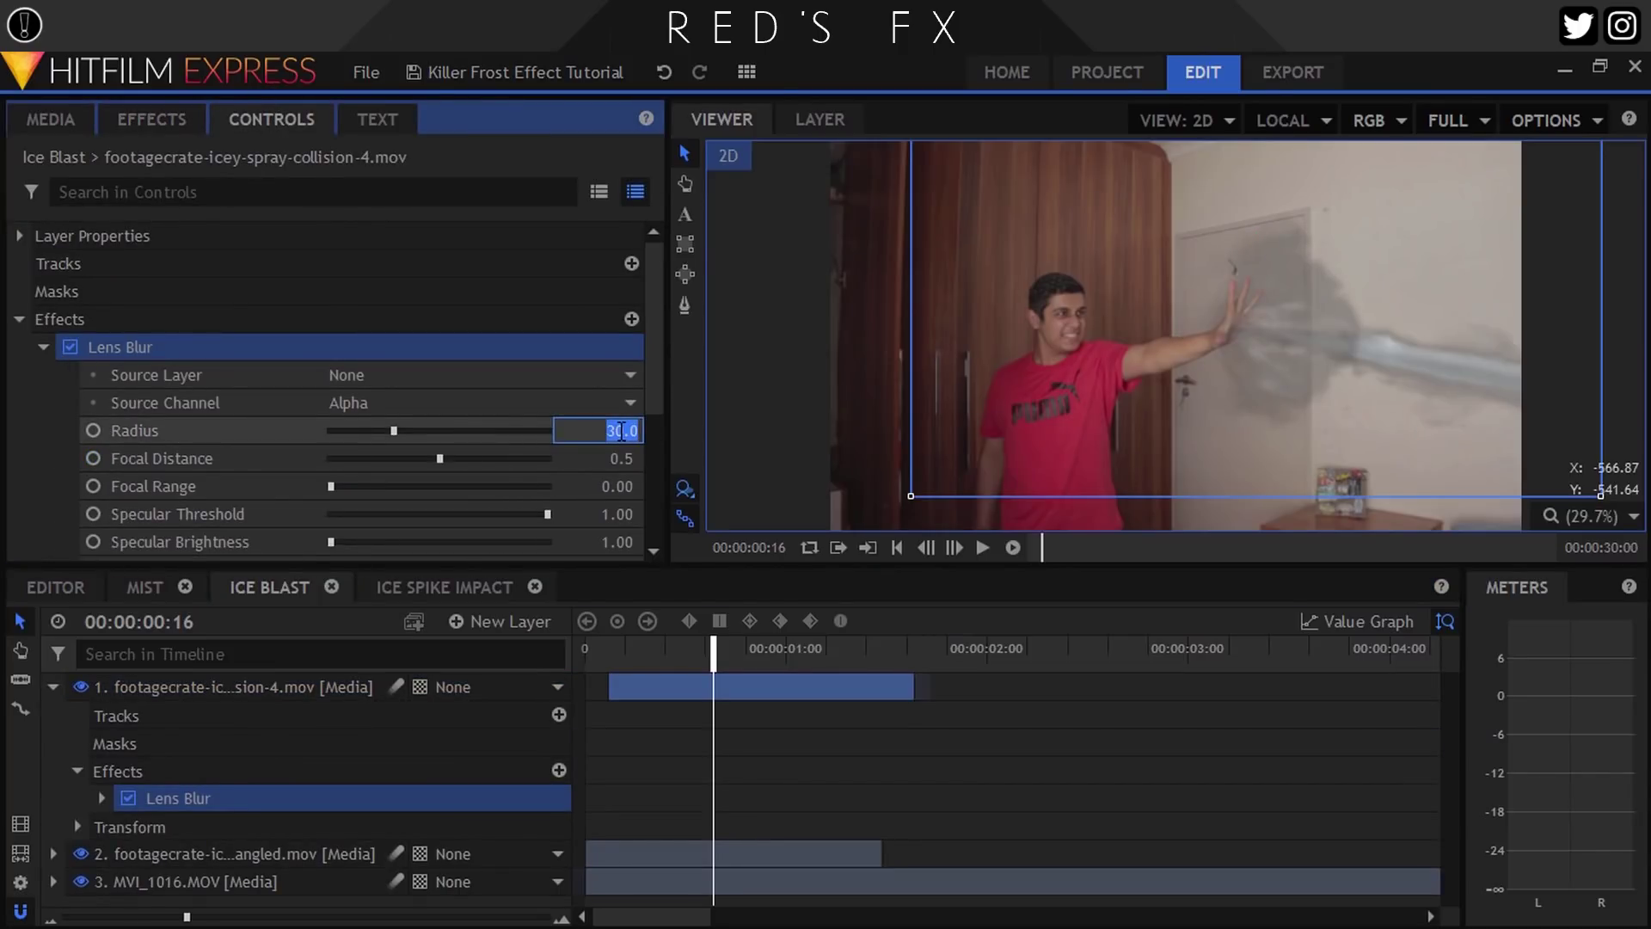
{"action": "key", "text": "Return"}
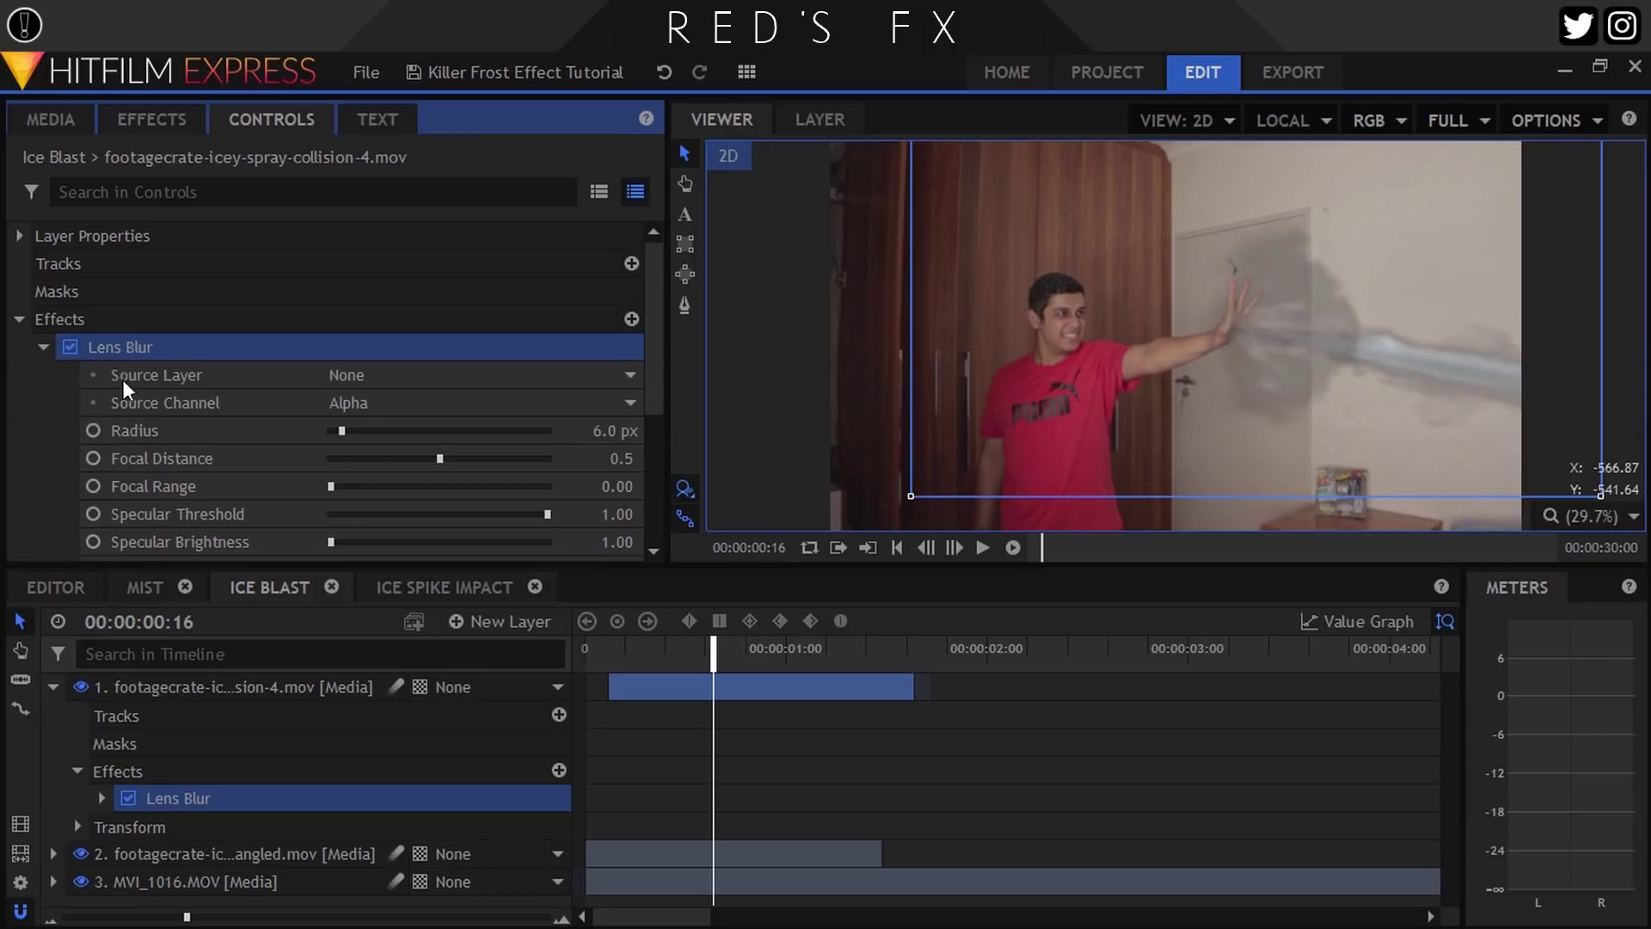
- Paste the Lens Blur effect onto the footagecrate-icey-cloud-spray-angled.mov layer
{"action": "left_click", "coordinate": [41, 689]}
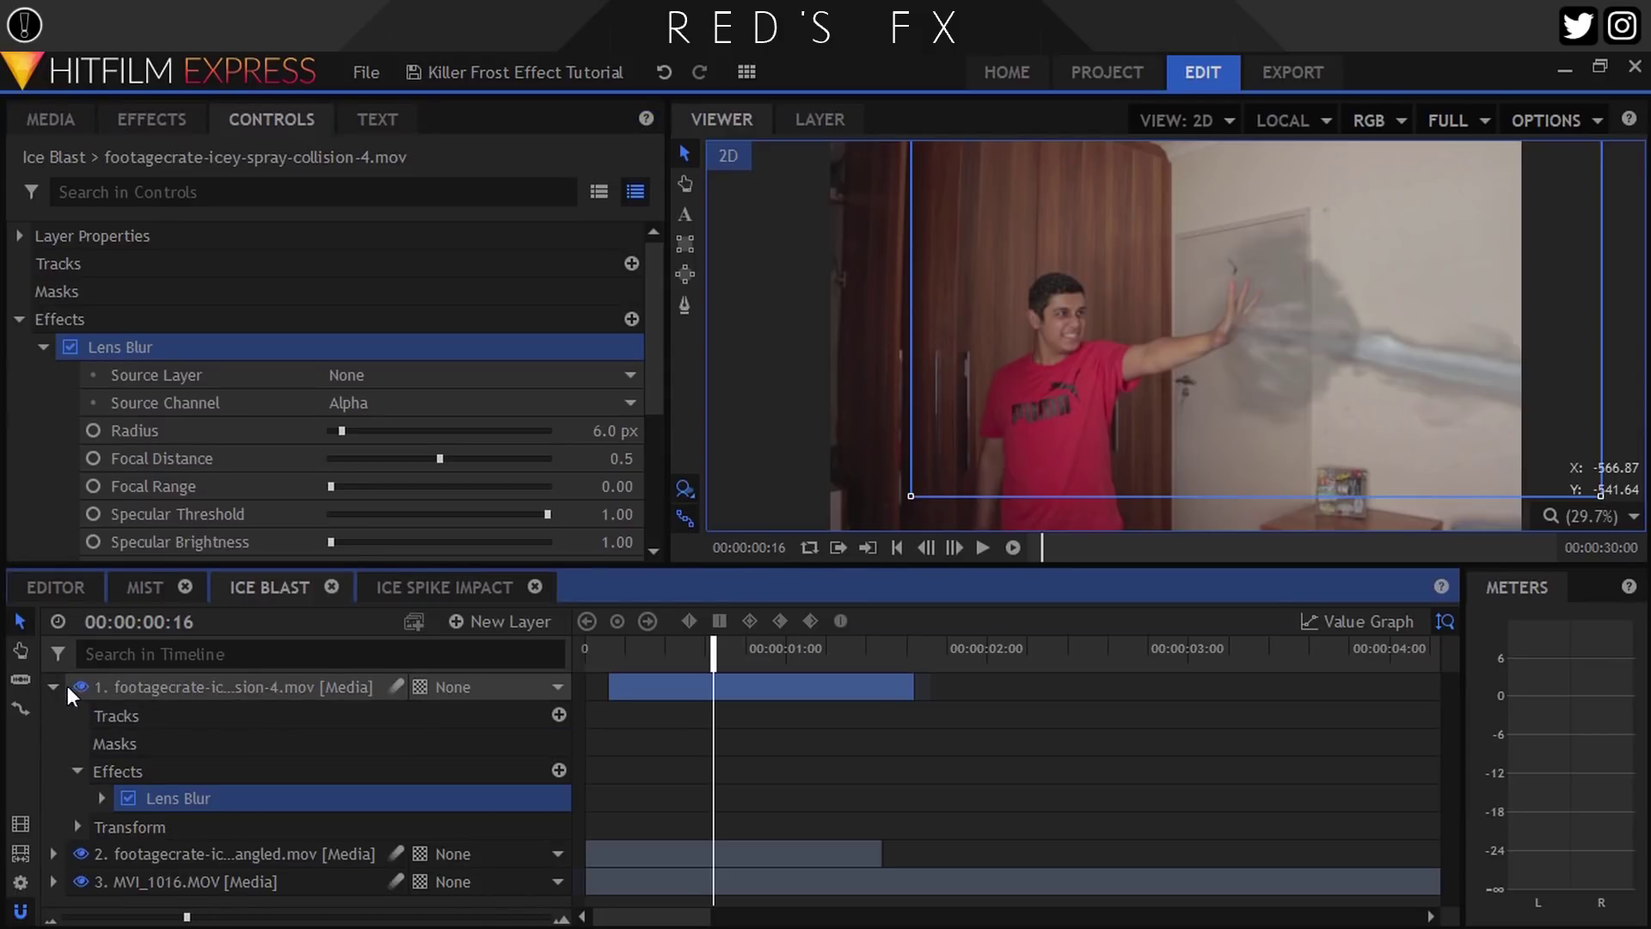
{"action": "left_click", "coordinate": [52, 686]}
{"action": "left_click", "coordinate": [203, 705]}
{"action": "key", "text": "ctrl+v"}
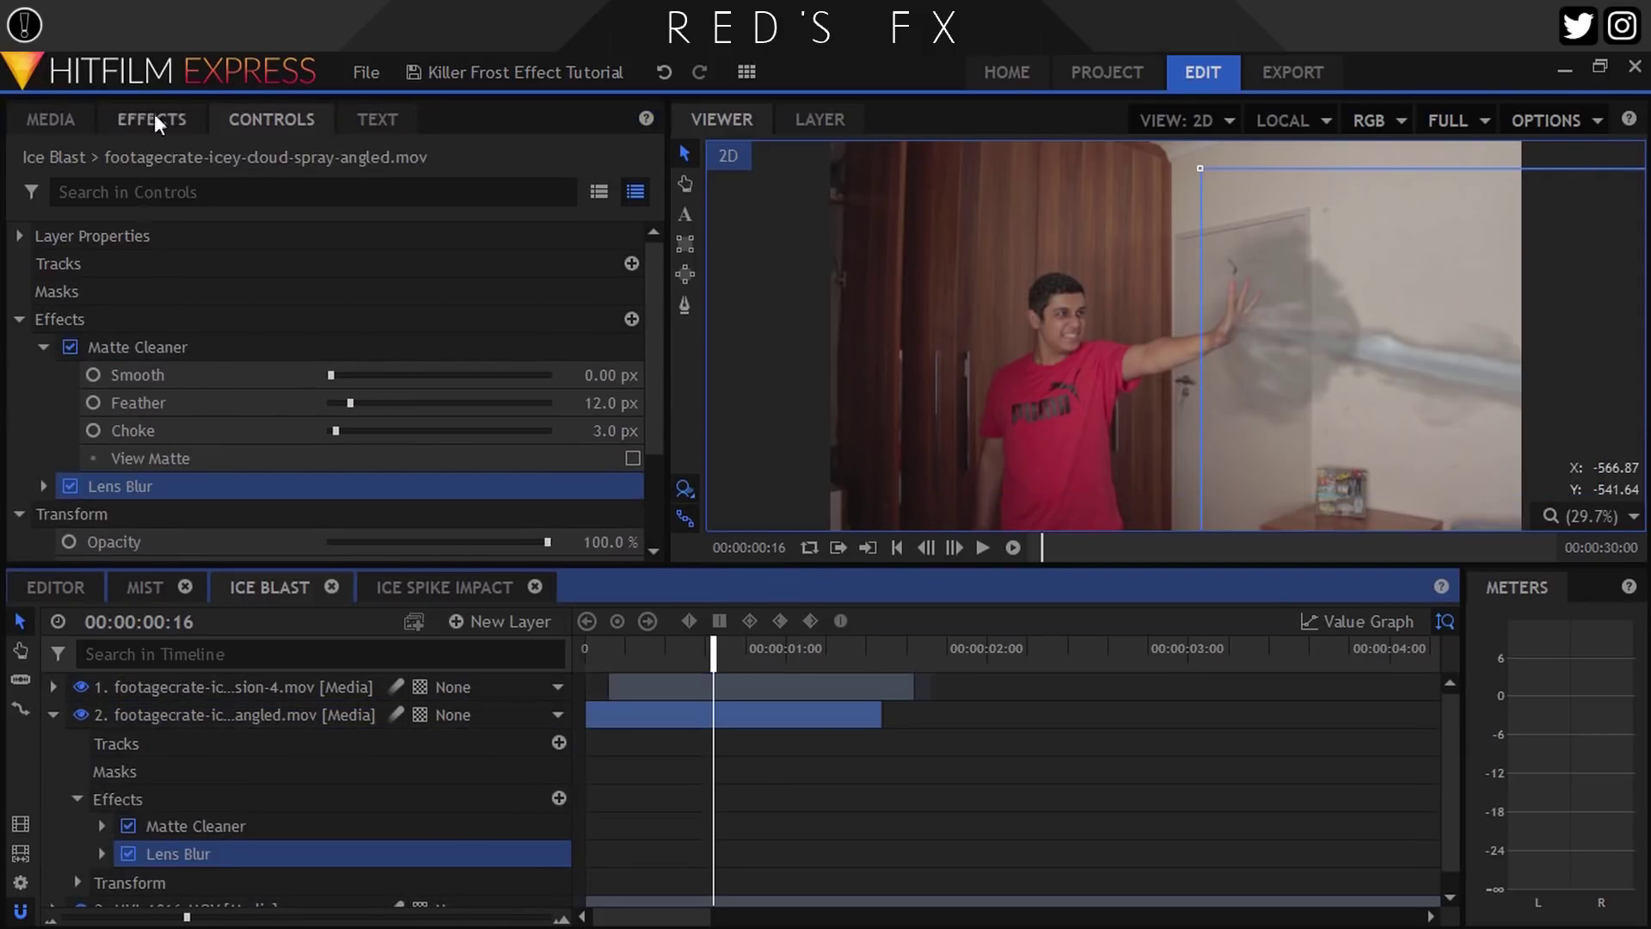
- Find the Curves effect and apply it to the footagecrate-icey-cloud-spray-angled.mov layer
{"action": "left_click", "coordinate": [153, 116]}
{"action": "double_click", "coordinate": [154, 161]}
{"action": "type", "text": "curv"}
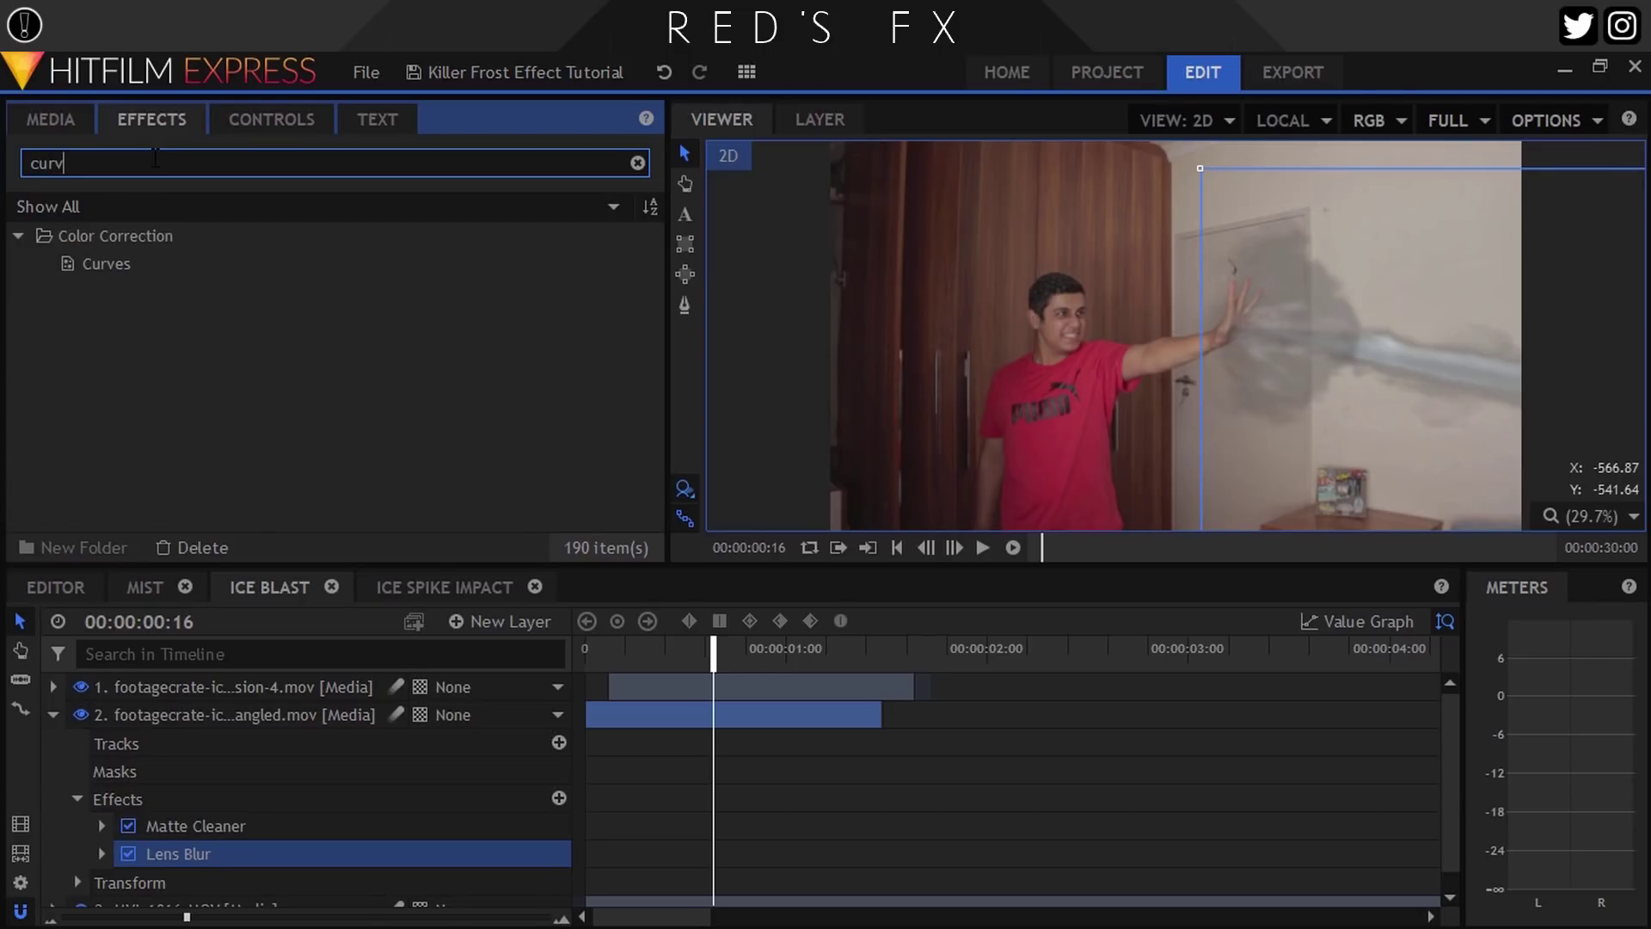
{"action": "left_click", "coordinate": [136, 266]}
{"action": "left_click_drag", "start_coordinate": [213, 636], "coordinate": [121, 724]}
{"action": "left_click", "coordinate": [55, 713]}
{"action": "left_click", "coordinate": [275, 120]}
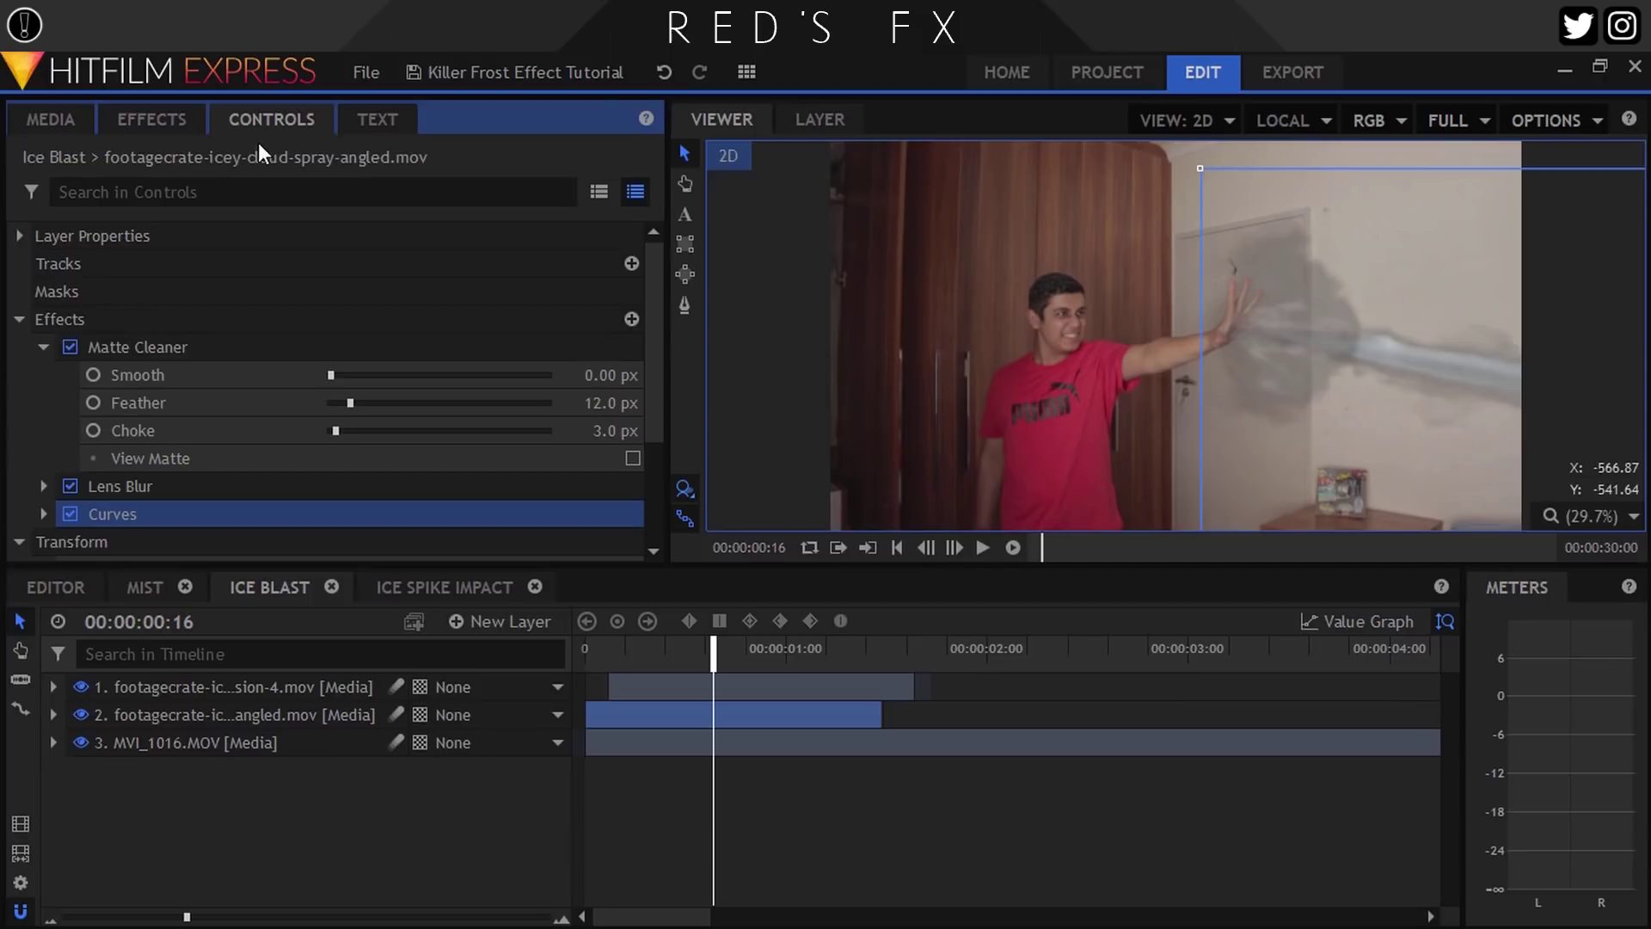
- Brighten the cloud spray layer by bending the middle of its RGB curve upward
{"action": "left_click", "coordinate": [41, 347]}
{"action": "left_click", "coordinate": [43, 400]}
{"action": "scroll", "coordinate": [487, 490], "scroll_direction": "down", "scroll_amount": 2}
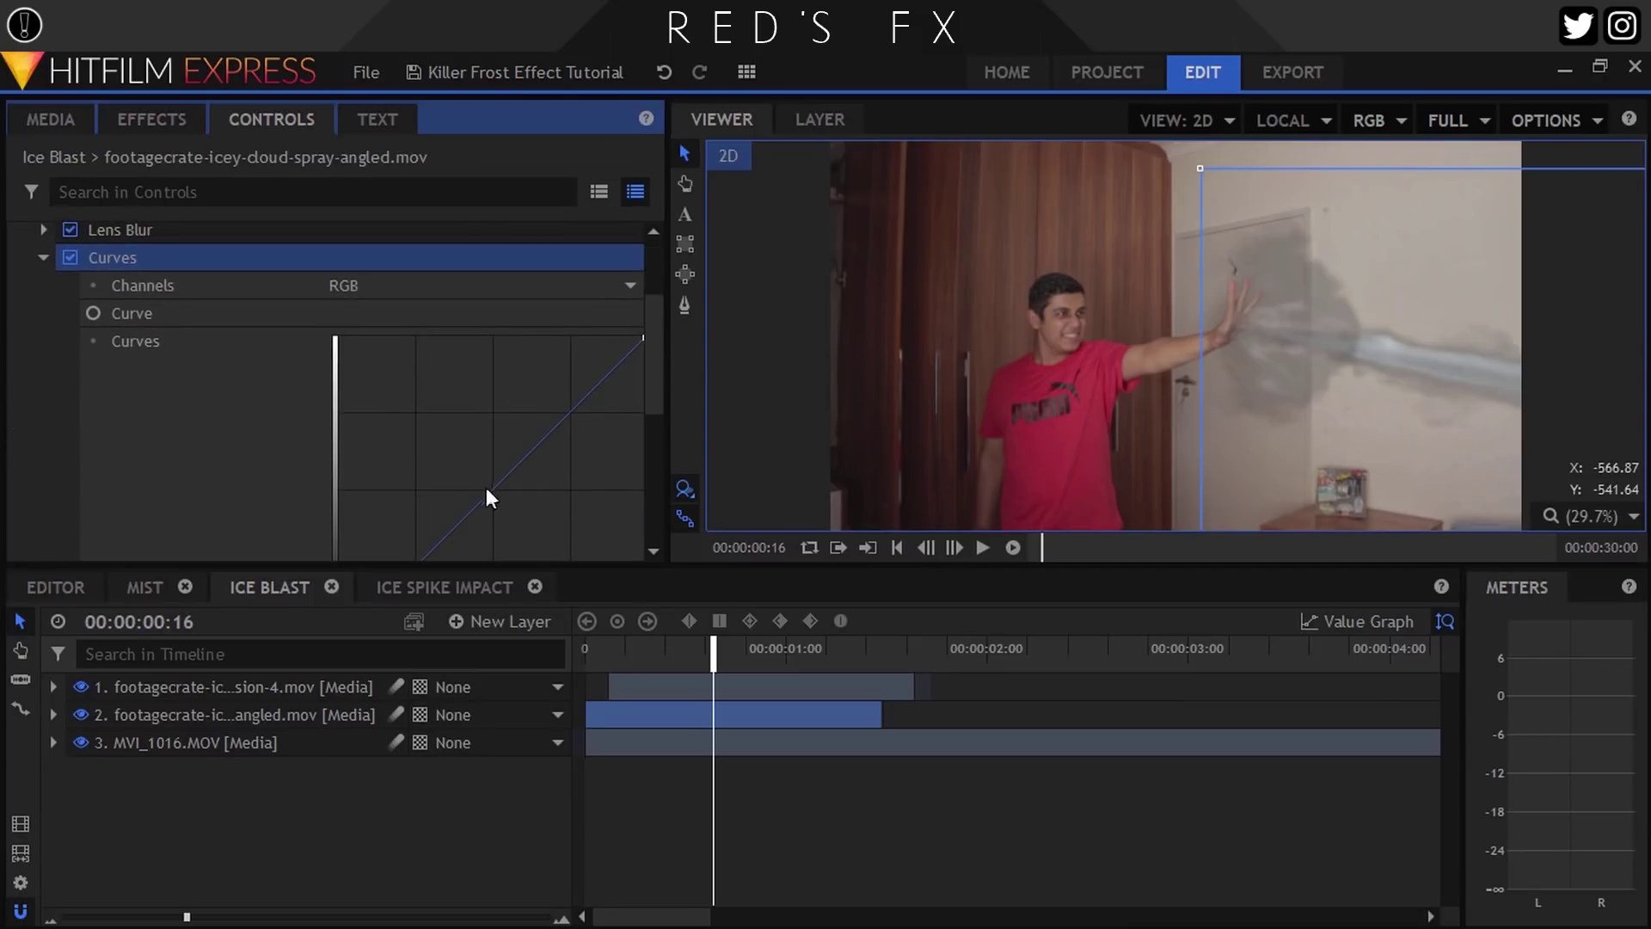
{"action": "mouse_move", "coordinate": [476, 495]}
{"action": "left_mouse_down"}
{"action": "mouse_move", "coordinate": [413, 430]}
{"action": "mouse_move", "coordinate": [462, 468]}
{"action": "left_mouse_up"}
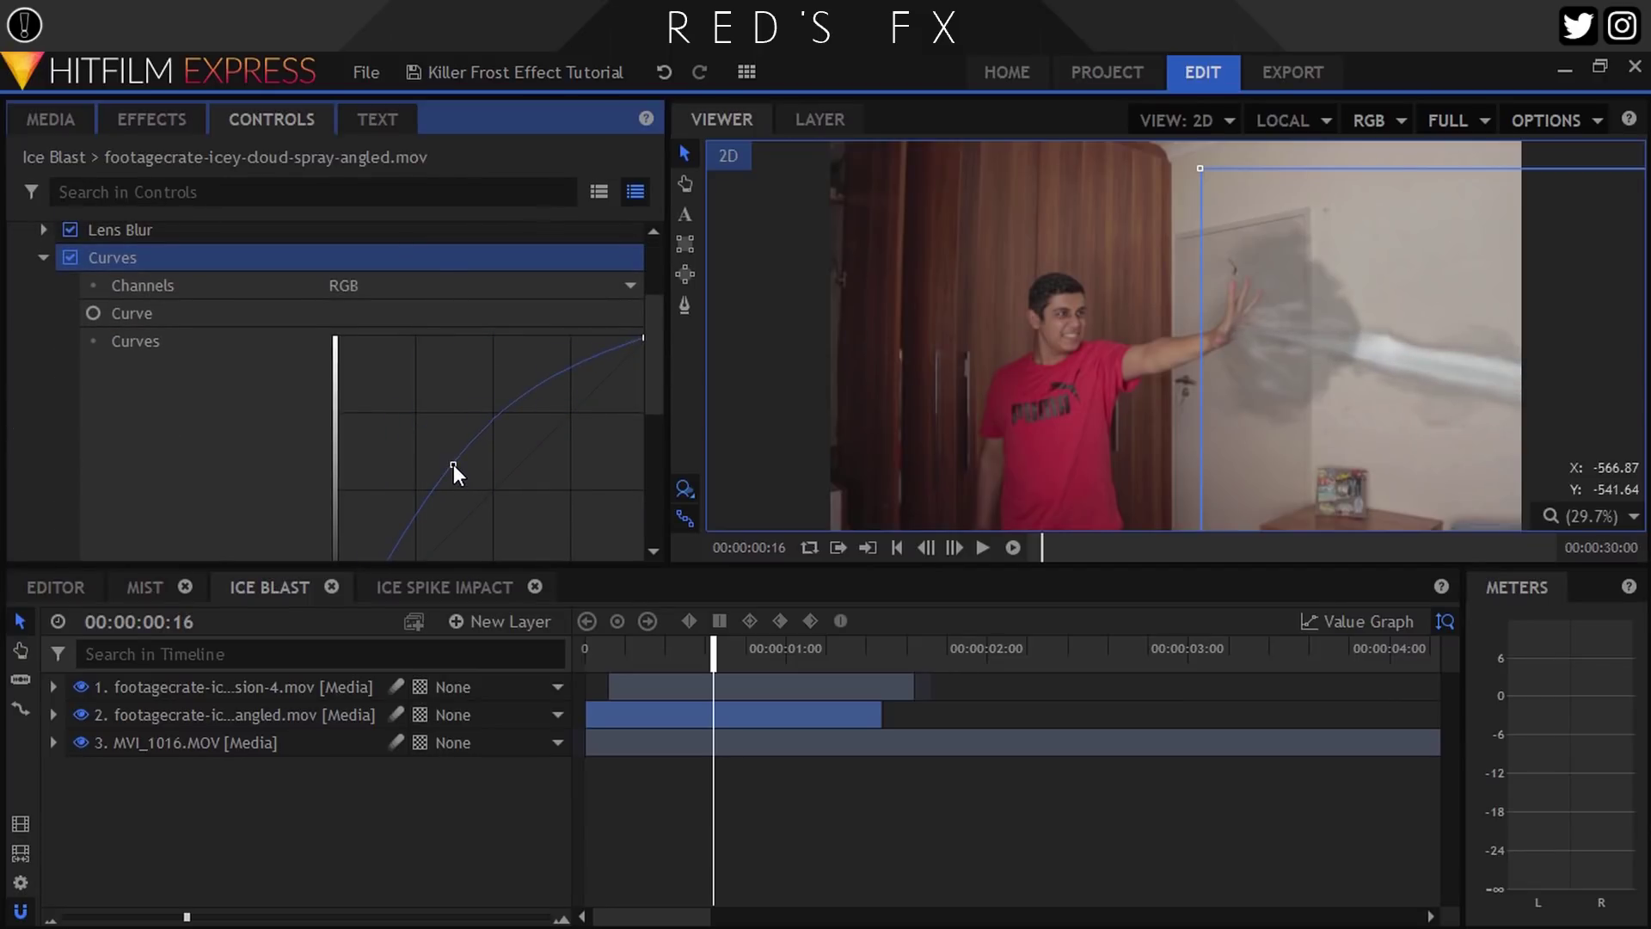
- Paste the Curves effect onto the spray collision layer, raise its RGB curve further, and check the blast back at 00:00:00:10
{"action": "left_click", "coordinate": [231, 690]}
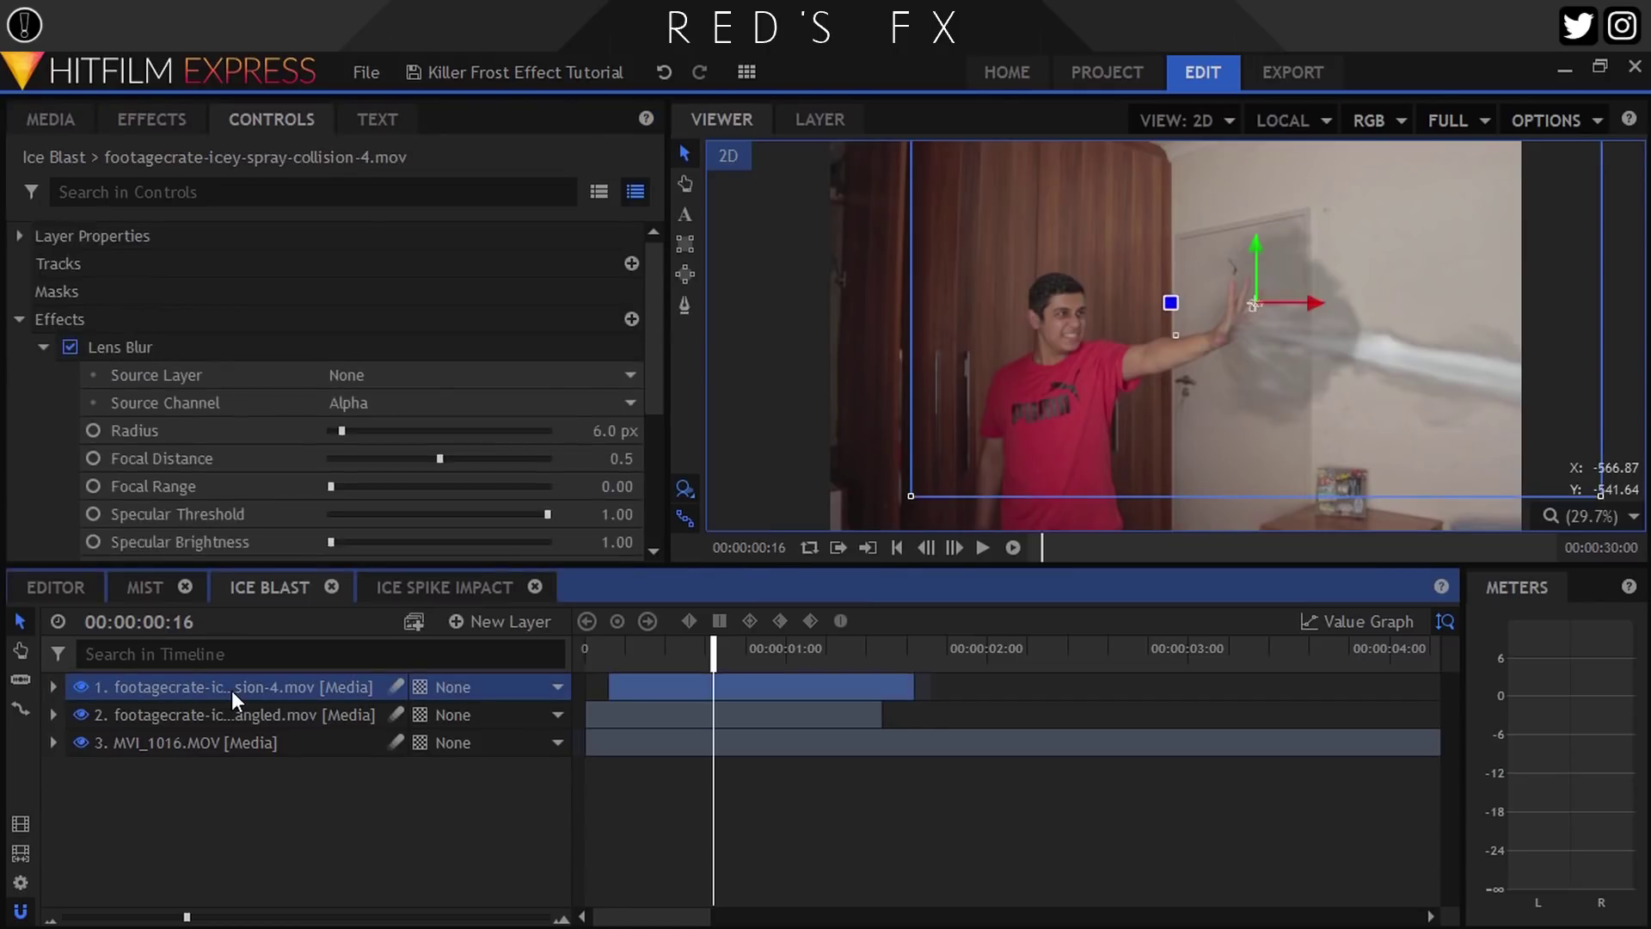
{"action": "key", "text": "ctrl+v"}
{"action": "scroll", "coordinate": [396, 499], "scroll_direction": "down", "scroll_amount": 3}
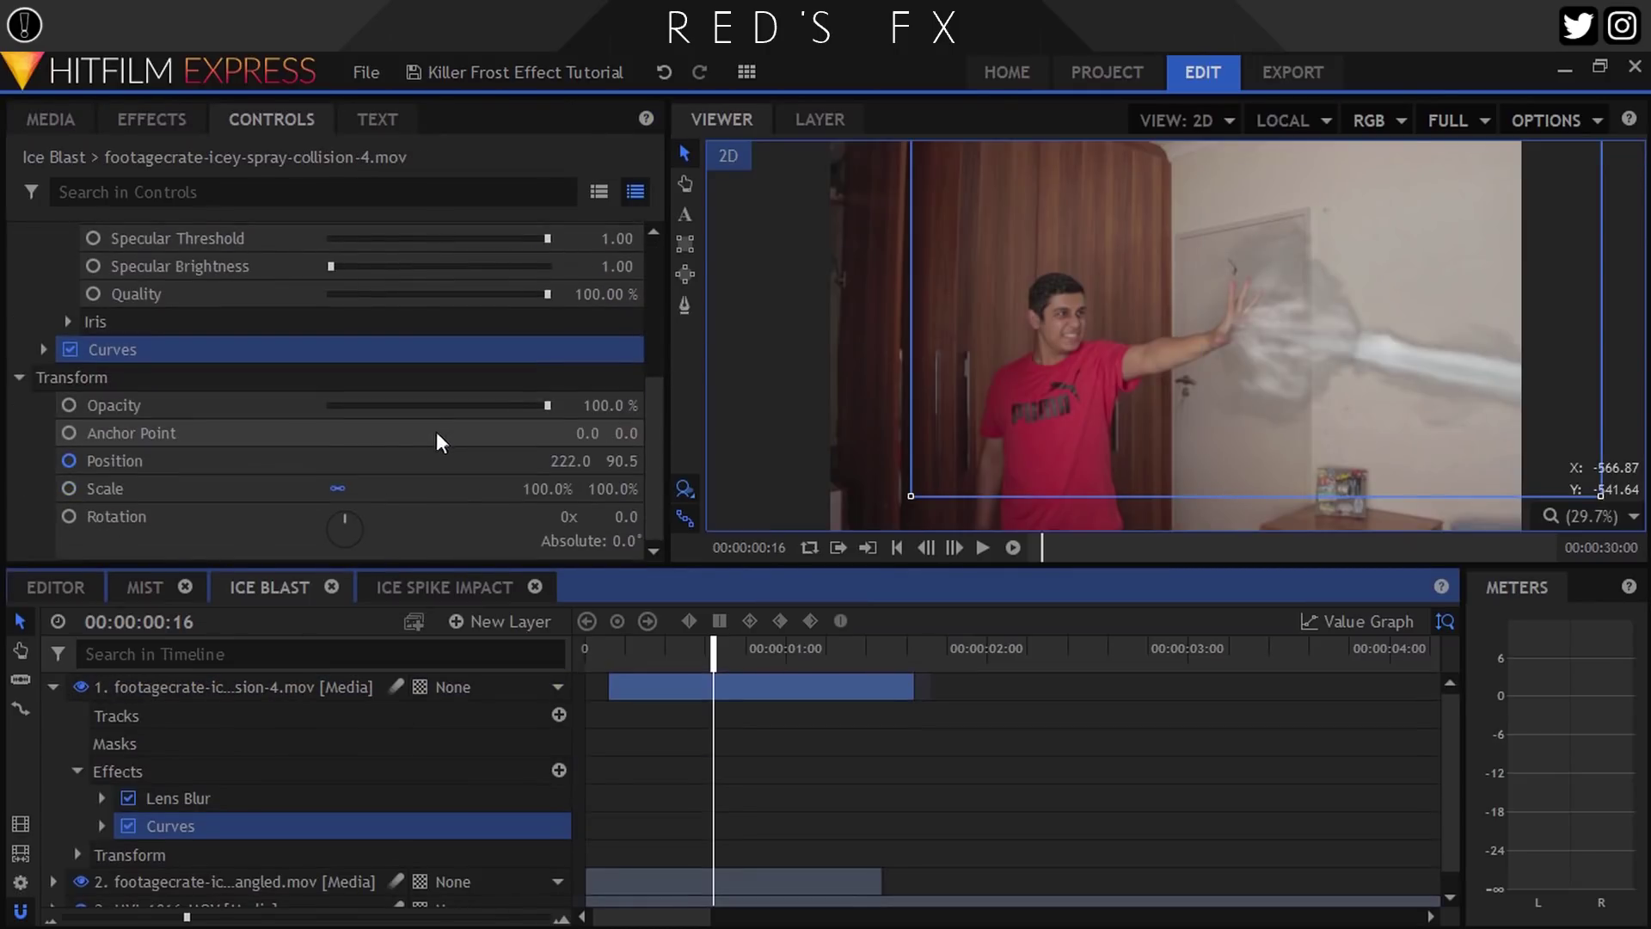
{"action": "left_click", "coordinate": [43, 349]}
{"action": "scroll", "coordinate": [525, 394], "scroll_direction": "down", "scroll_amount": 3}
{"action": "left_click_drag", "start_coordinate": [435, 401], "coordinate": [435, 404]}
{"action": "left_click_drag", "start_coordinate": [689, 653], "coordinate": [665, 653]}
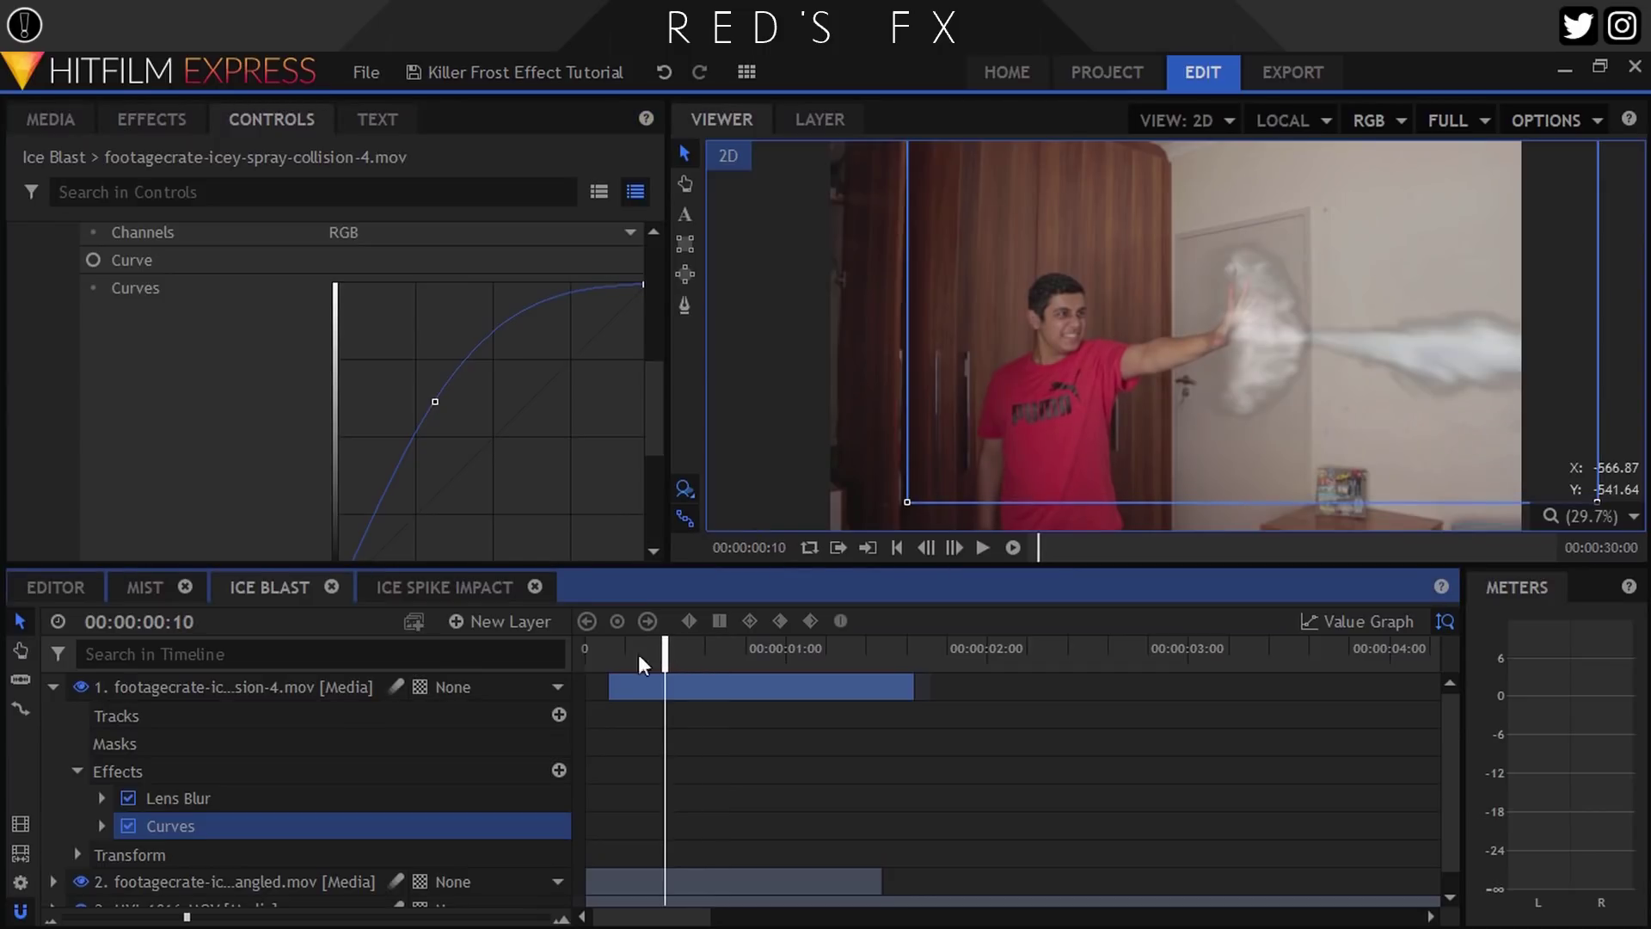
- Open the Ice Spike Impact composite and add footagecrate-ice-spike-wall-hit-2.mov above the MVI_1018.MOV layer
{"action": "left_click", "coordinate": [430, 588]}
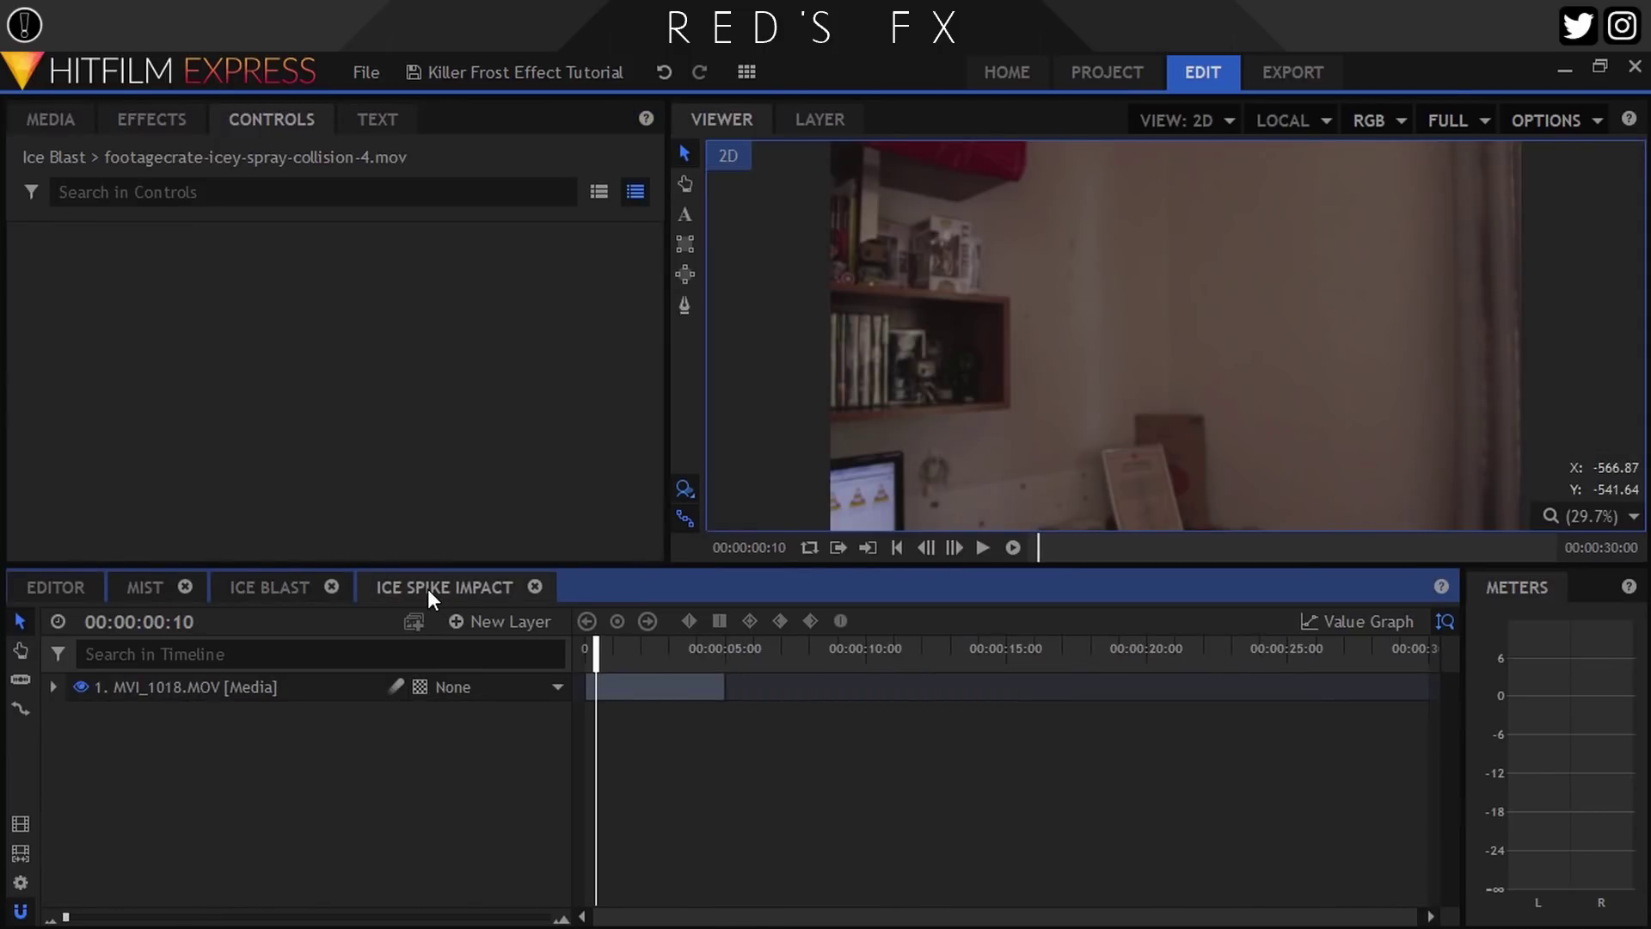
{"action": "left_click", "coordinate": [76, 124]}
{"action": "scroll", "coordinate": [226, 432], "scroll_direction": "up", "scroll_amount": 1}
{"action": "left_click_drag", "start_coordinate": [179, 358], "coordinate": [273, 687]}
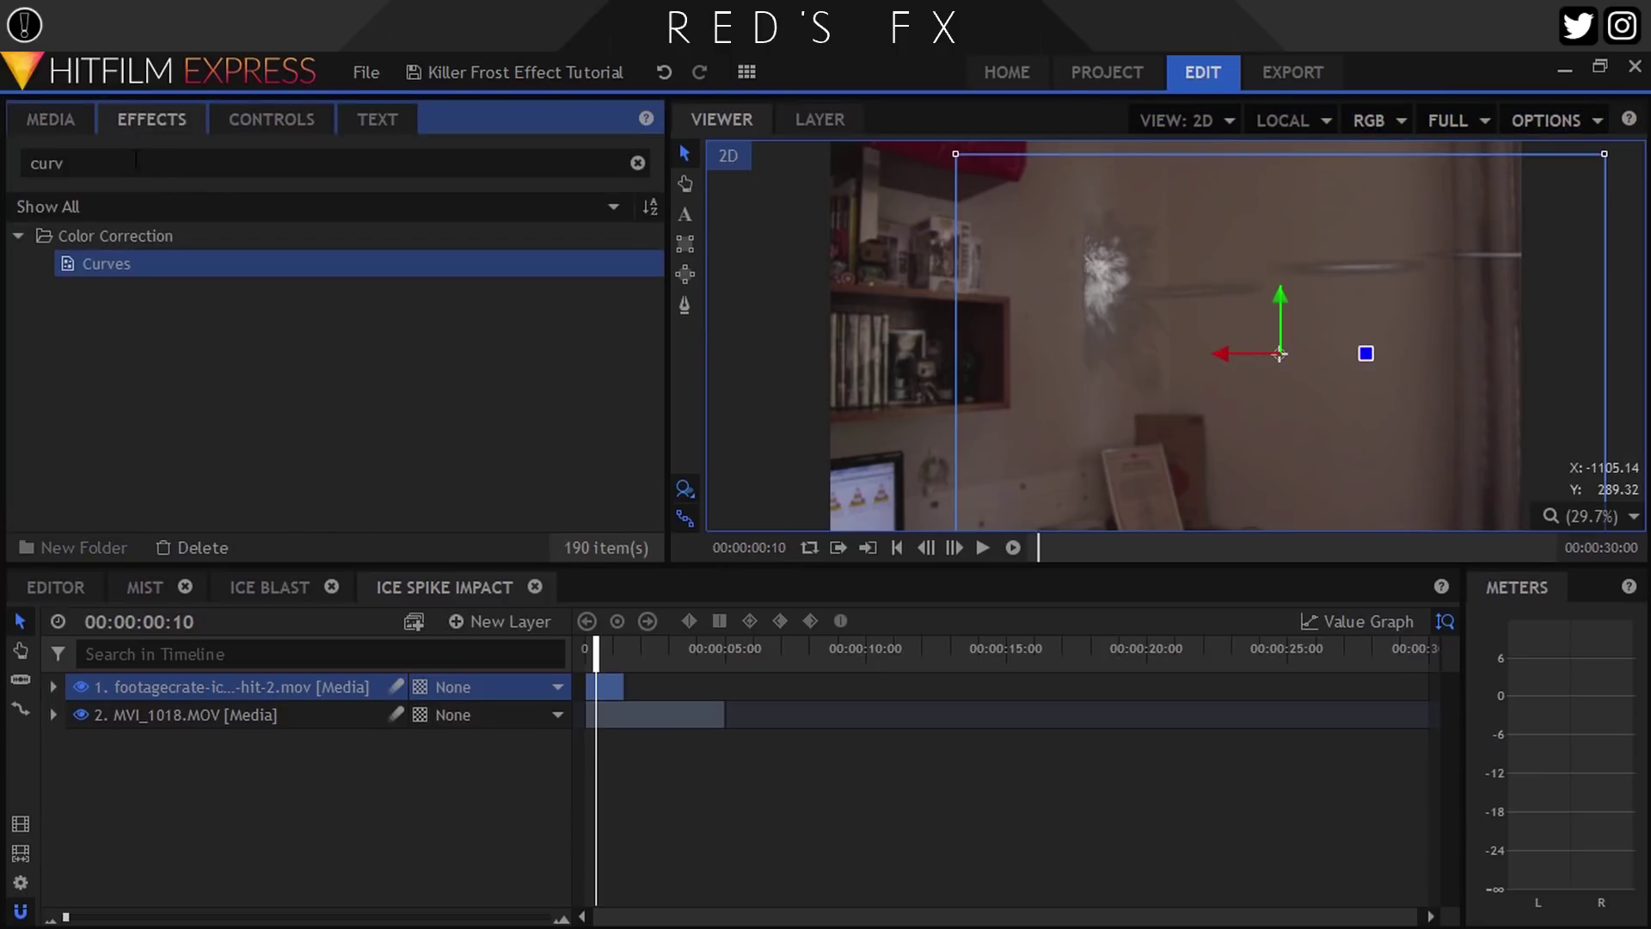
- Apply Curves to the ice spike wall hit layer and brighten it by raising the curve's black point and midtones
{"action": "left_click_drag", "start_coordinate": [119, 268], "coordinate": [207, 693]}
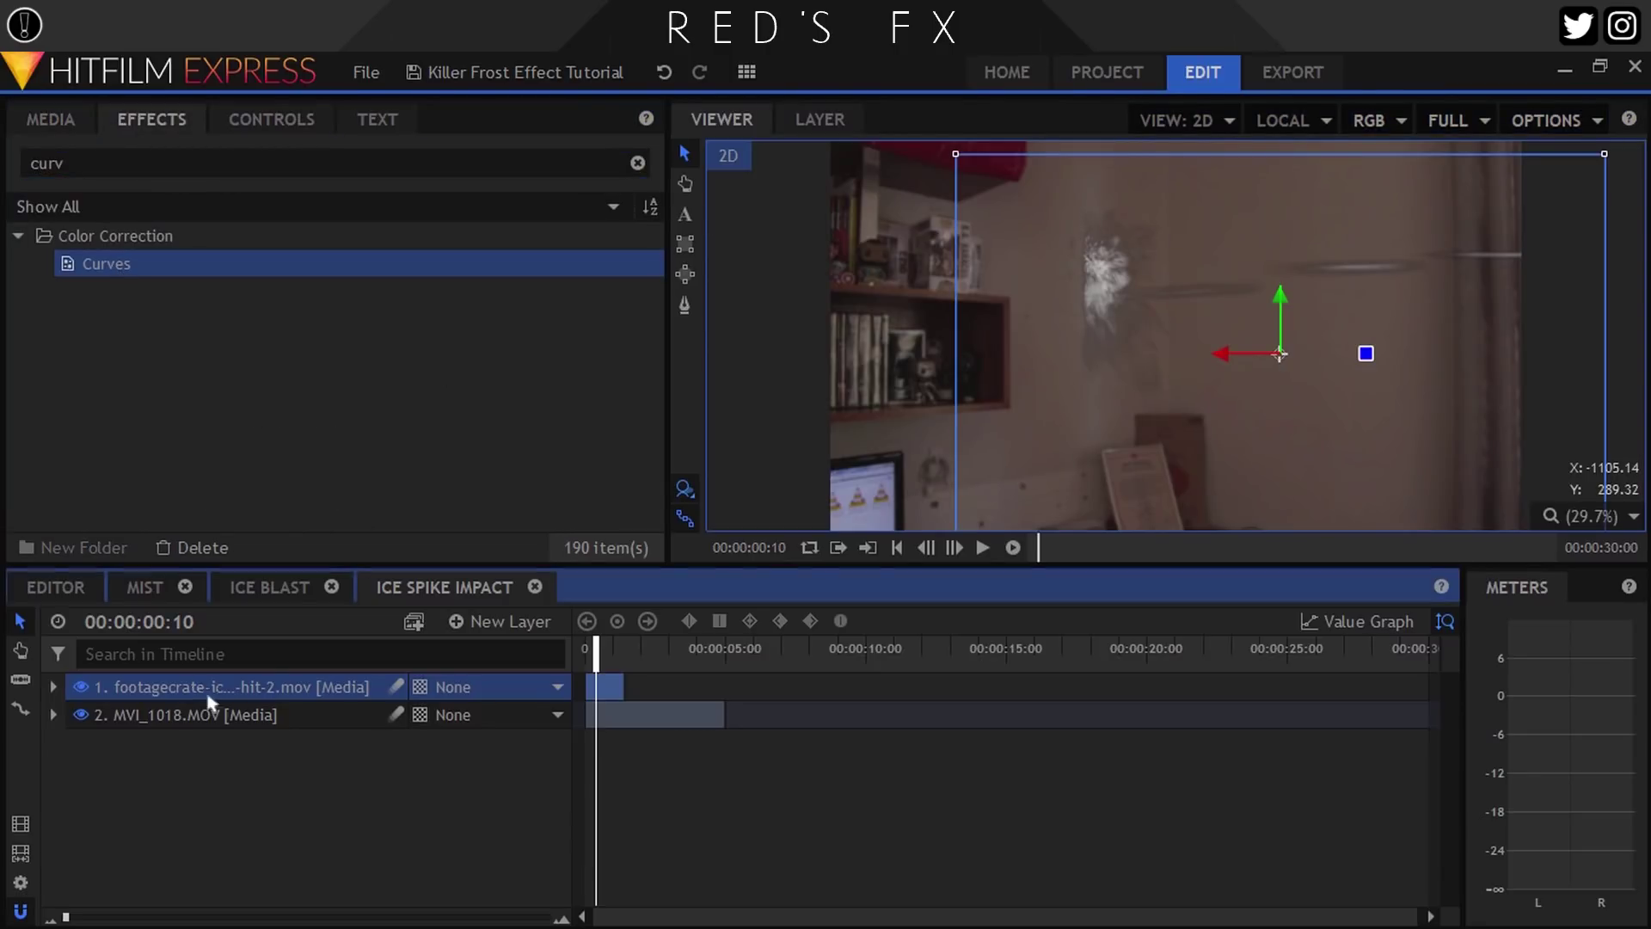
{"action": "left_click", "coordinate": [268, 112]}
{"action": "left_click", "coordinate": [38, 348]}
{"action": "left_click_drag", "start_coordinate": [337, 456], "coordinate": [300, 403]}
{"action": "left_click_drag", "start_coordinate": [466, 299], "coordinate": [444, 262]}
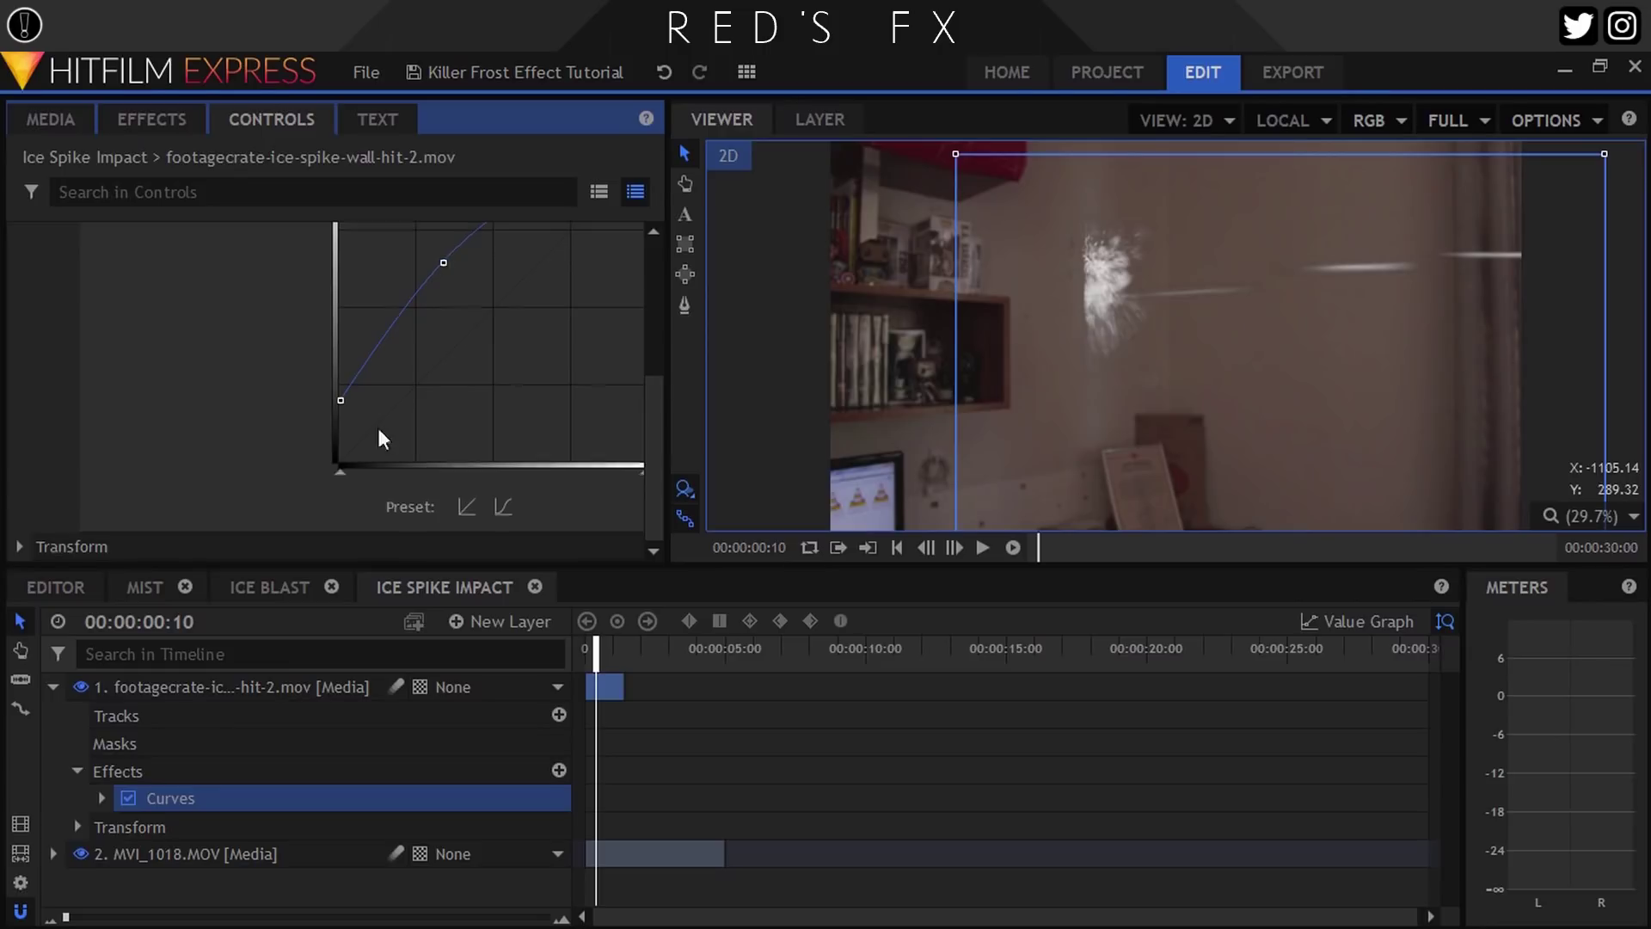
- Apply Lens Blur to the ice spike wall hit layer, set its radius to 6 px, and collapse the layer's effect settings
{"action": "scroll", "coordinate": [378, 427], "scroll_direction": "up", "scroll_amount": 5}
{"action": "left_click", "coordinate": [144, 129]}
{"action": "double_click", "coordinate": [134, 163]}
{"action": "type", "text": "lens"}
{"action": "left_click_drag", "start_coordinate": [150, 263], "coordinate": [258, 689]}
{"action": "left_click", "coordinate": [262, 120]}
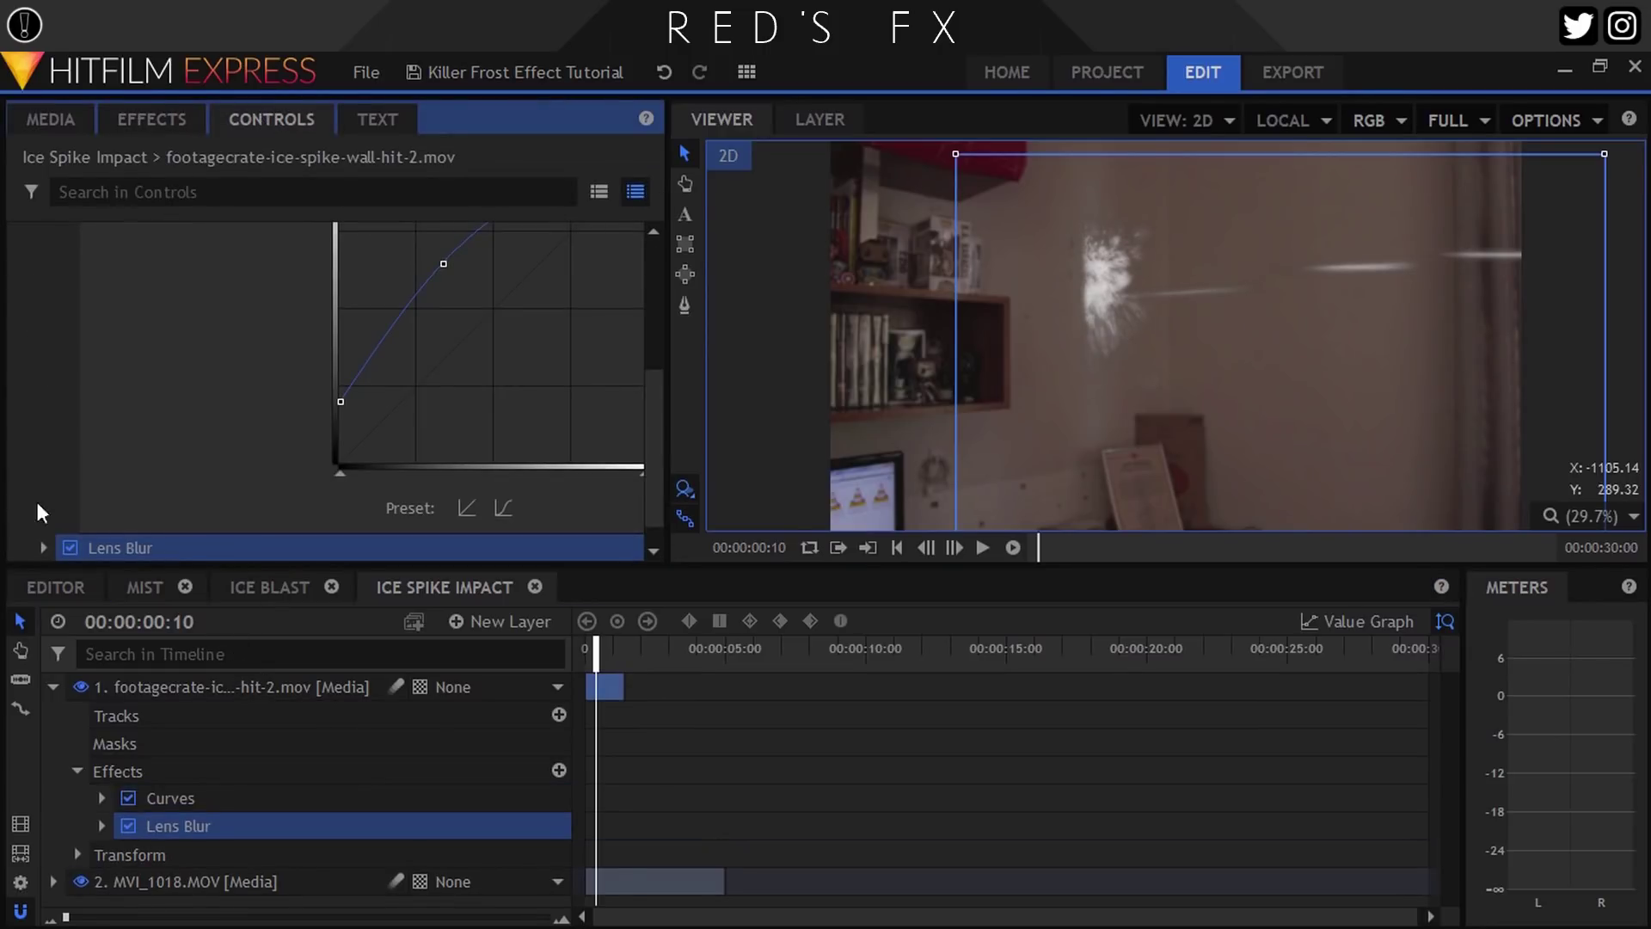
{"action": "left_click", "coordinate": [43, 547]}
{"action": "key", "text": "Return"}
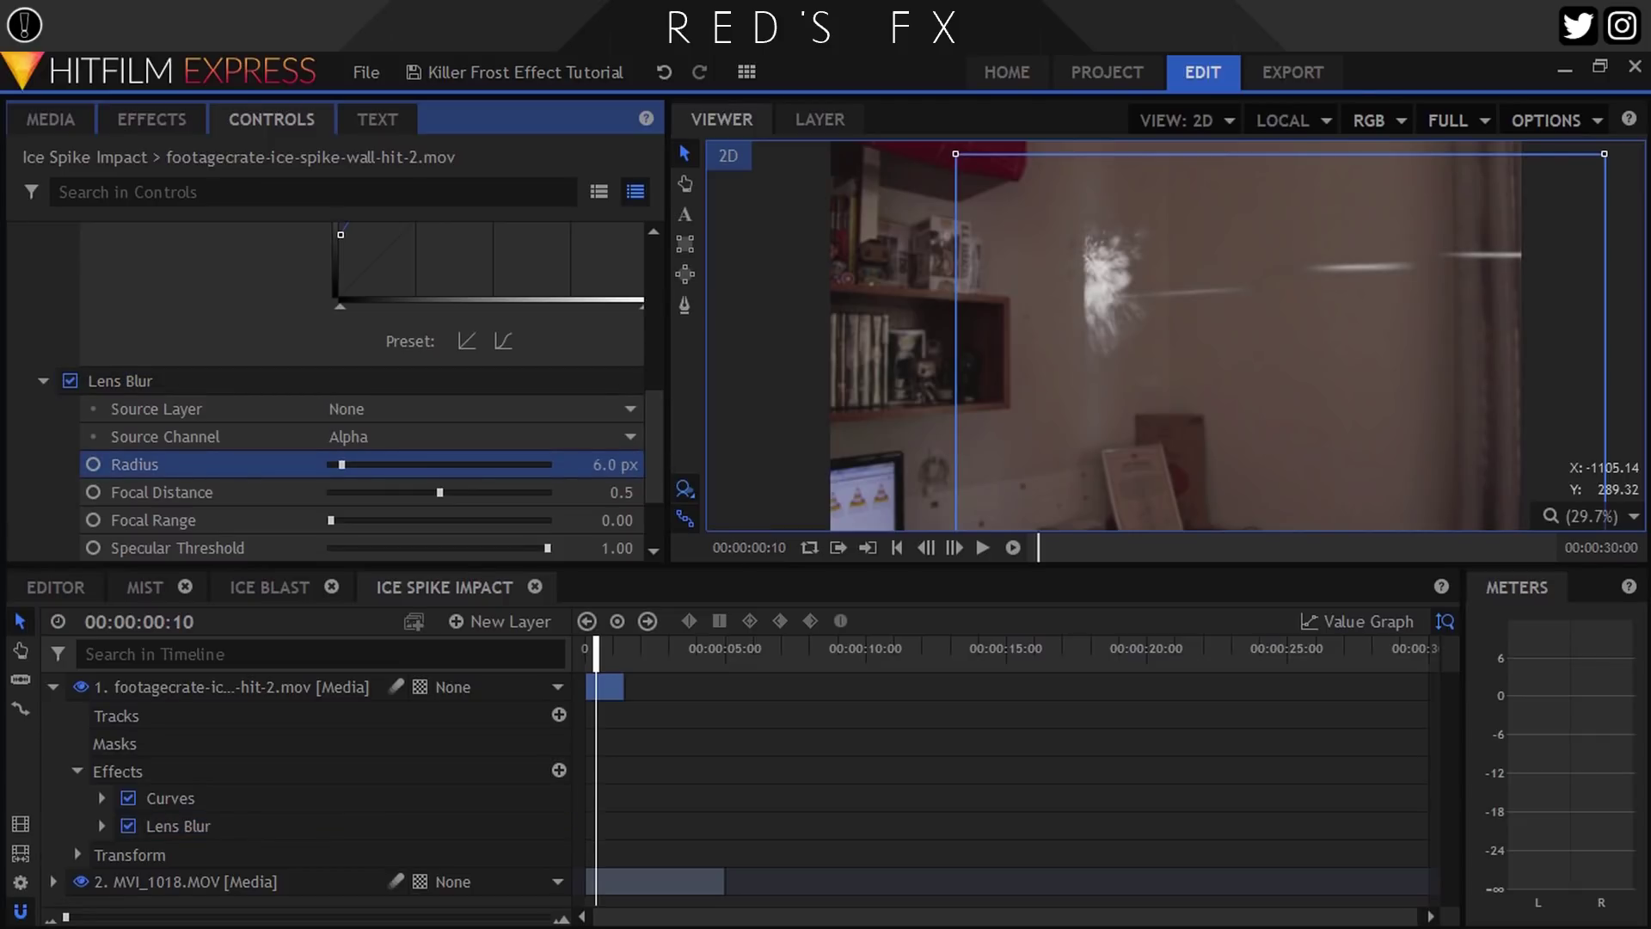
{"action": "left_click", "coordinate": [52, 686]}
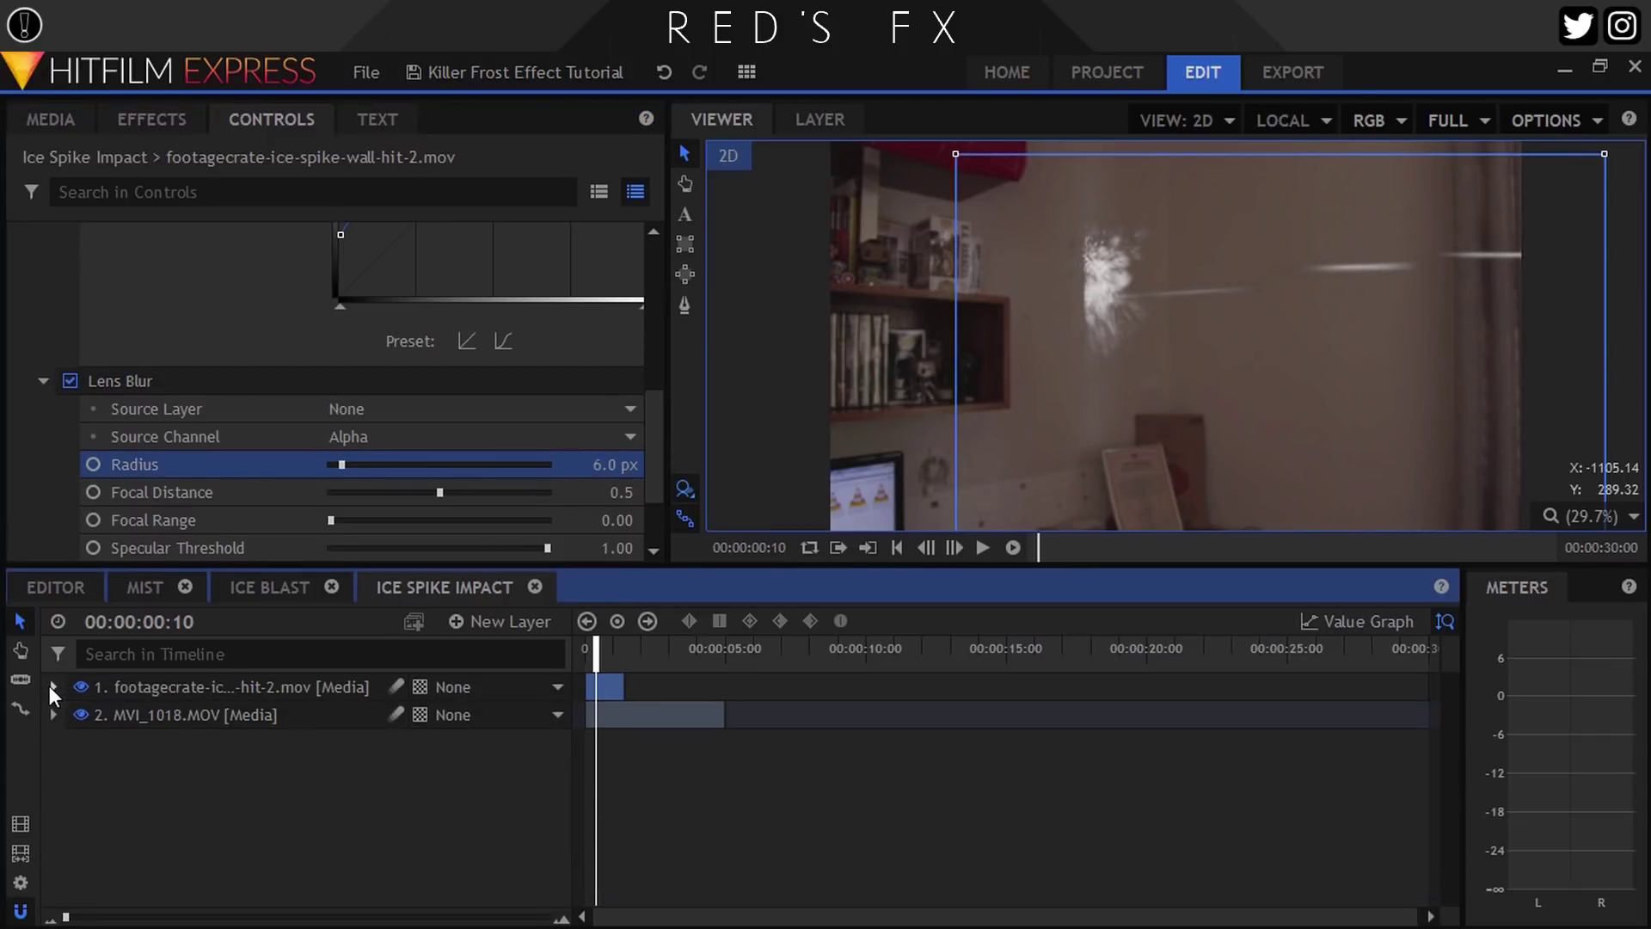
{"action": "scroll", "coordinate": [228, 355], "scroll_direction": "up", "scroll_amount": 5}
{"action": "left_click", "coordinate": [23, 301]}
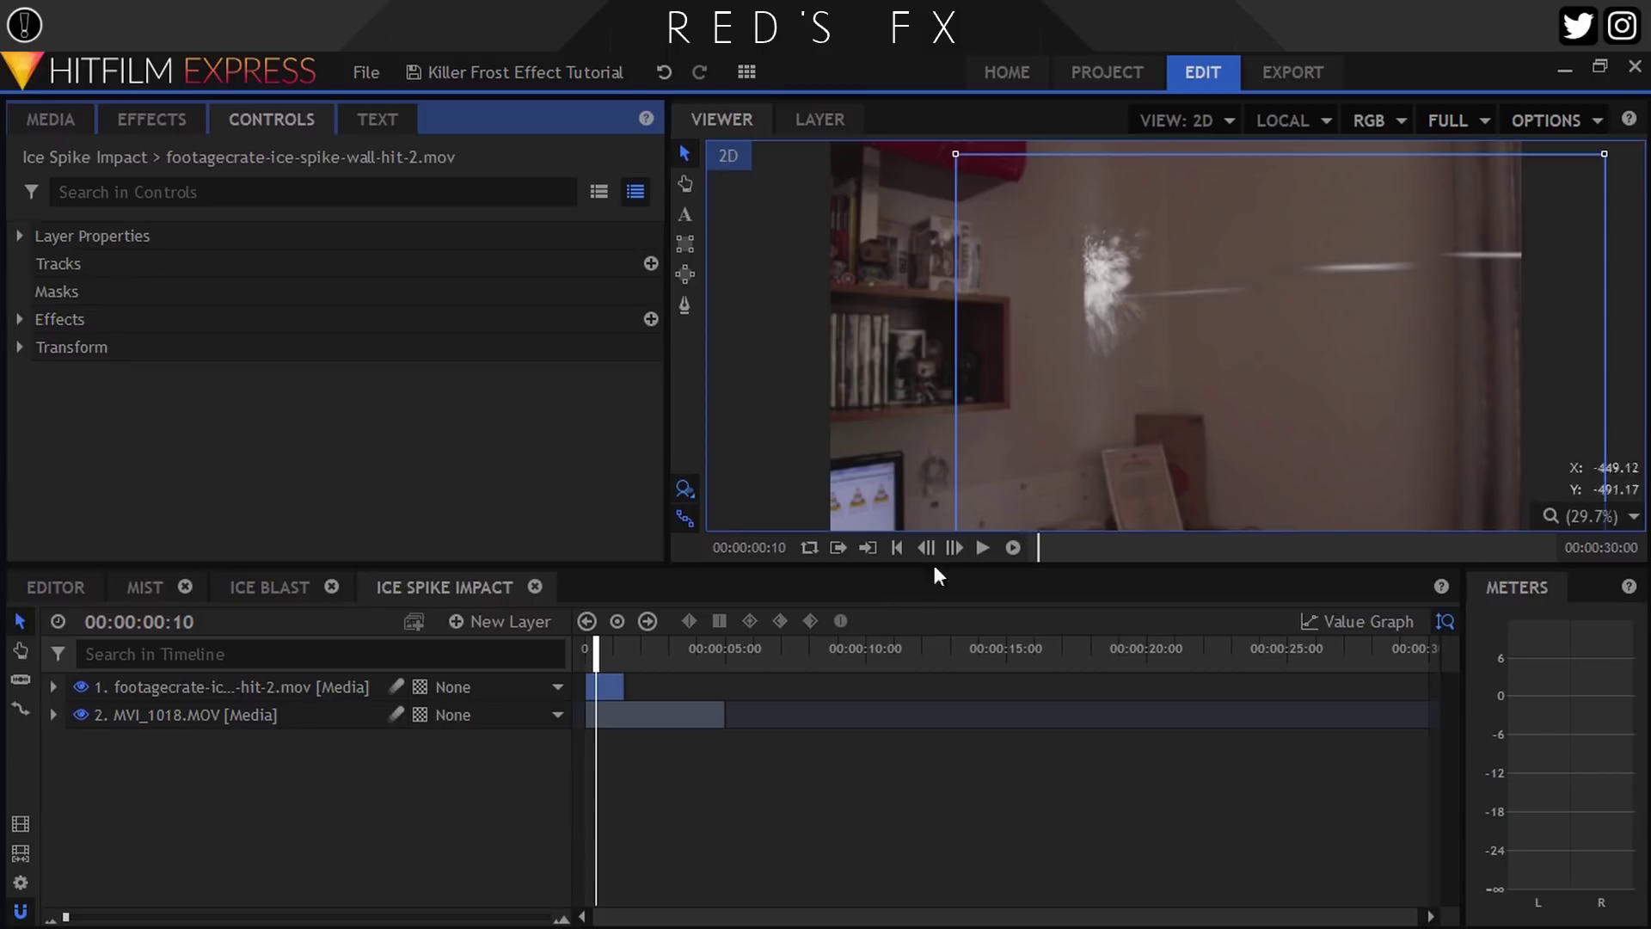
- Move the ice spike wall hit layer slightly upward and toward the bookshelf
{"action": "left_click_drag", "start_coordinate": [1113, 314], "coordinate": [1093, 311]}
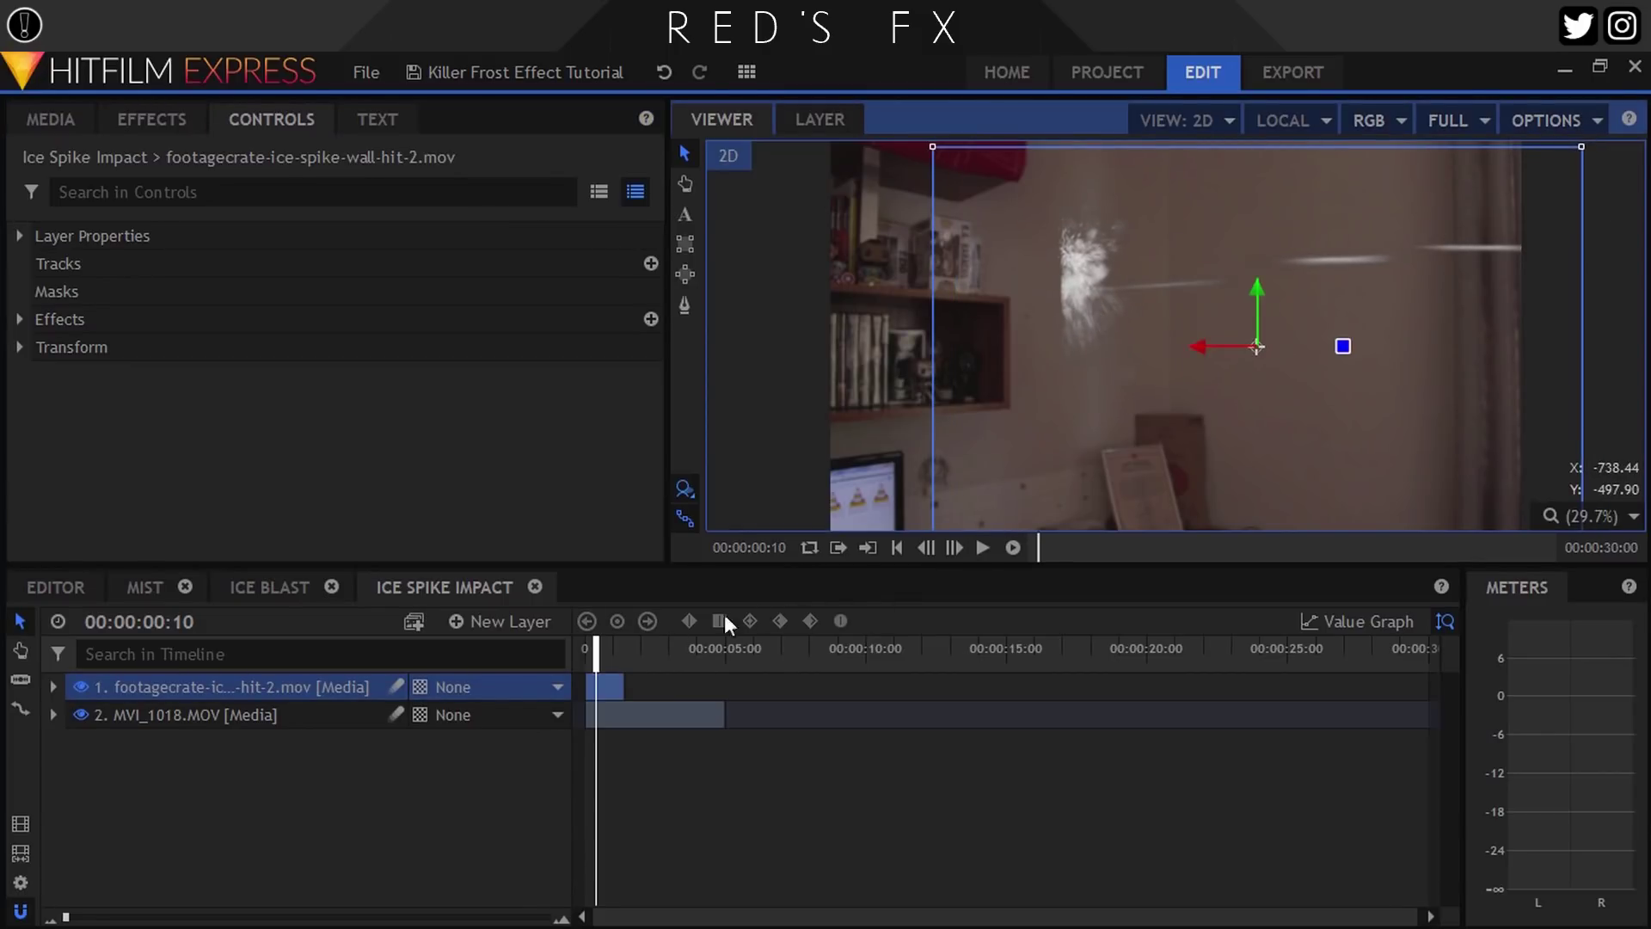
{"action": "left_click", "coordinate": [416, 917]}
{"action": "left_click_drag", "start_coordinate": [403, 918], "coordinate": [227, 913]}
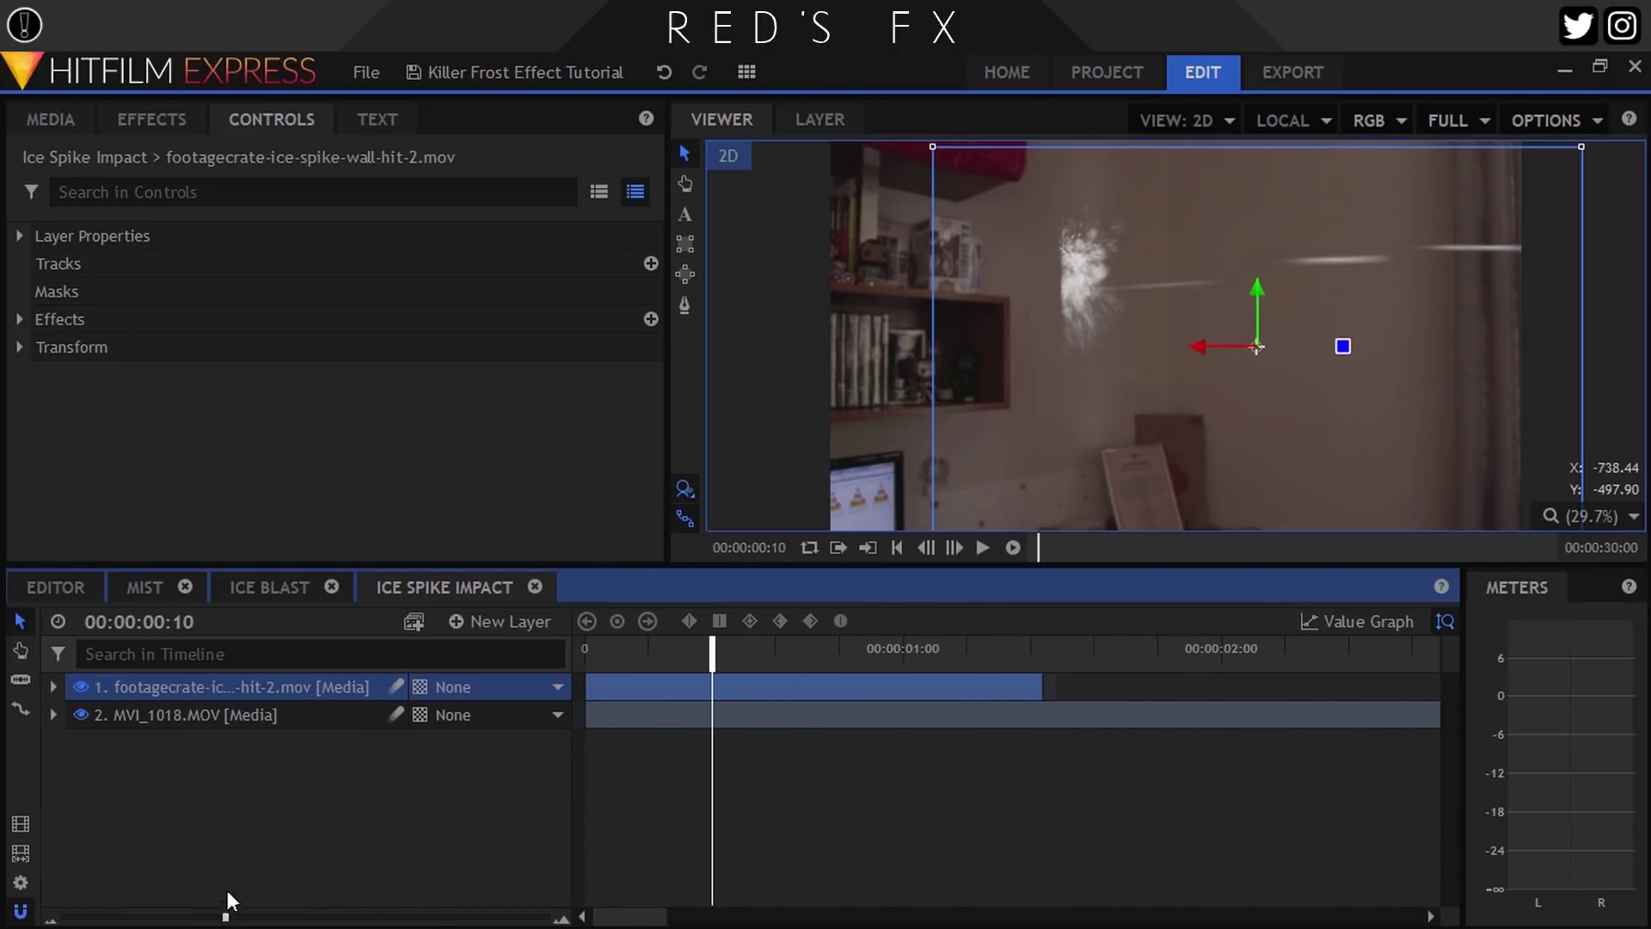
- Review the Ice Blast and Mist composites, scale the Mist preview to fit the viewer, and return to Ice Blast
{"action": "left_click", "coordinate": [266, 588]}
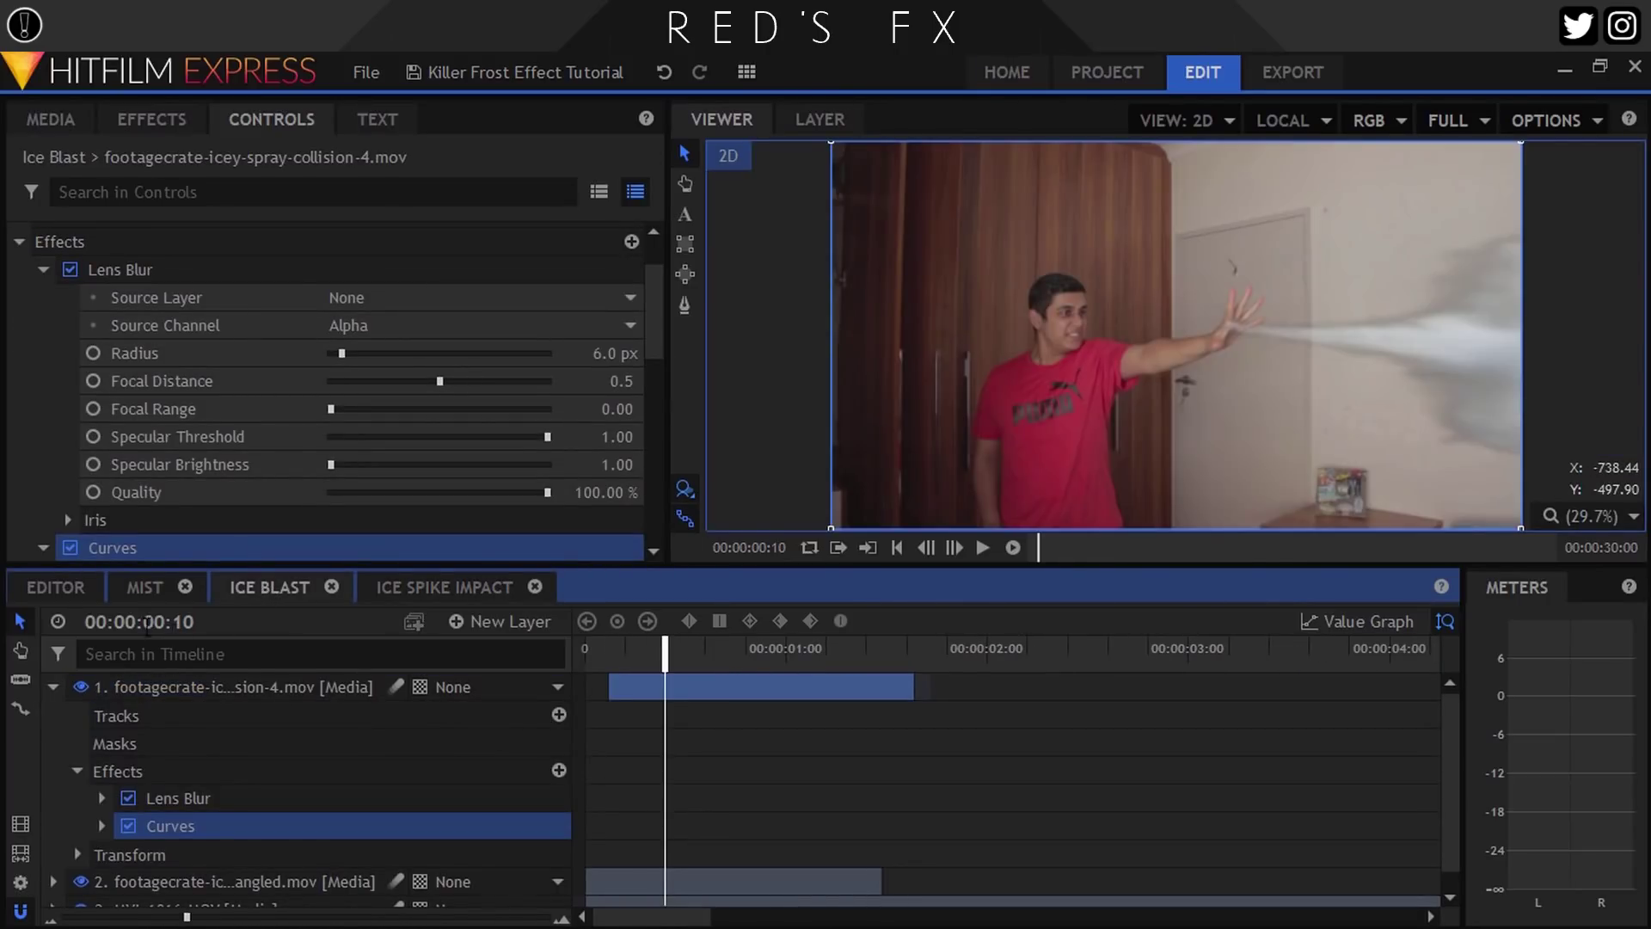
{"action": "left_click", "coordinate": [144, 590]}
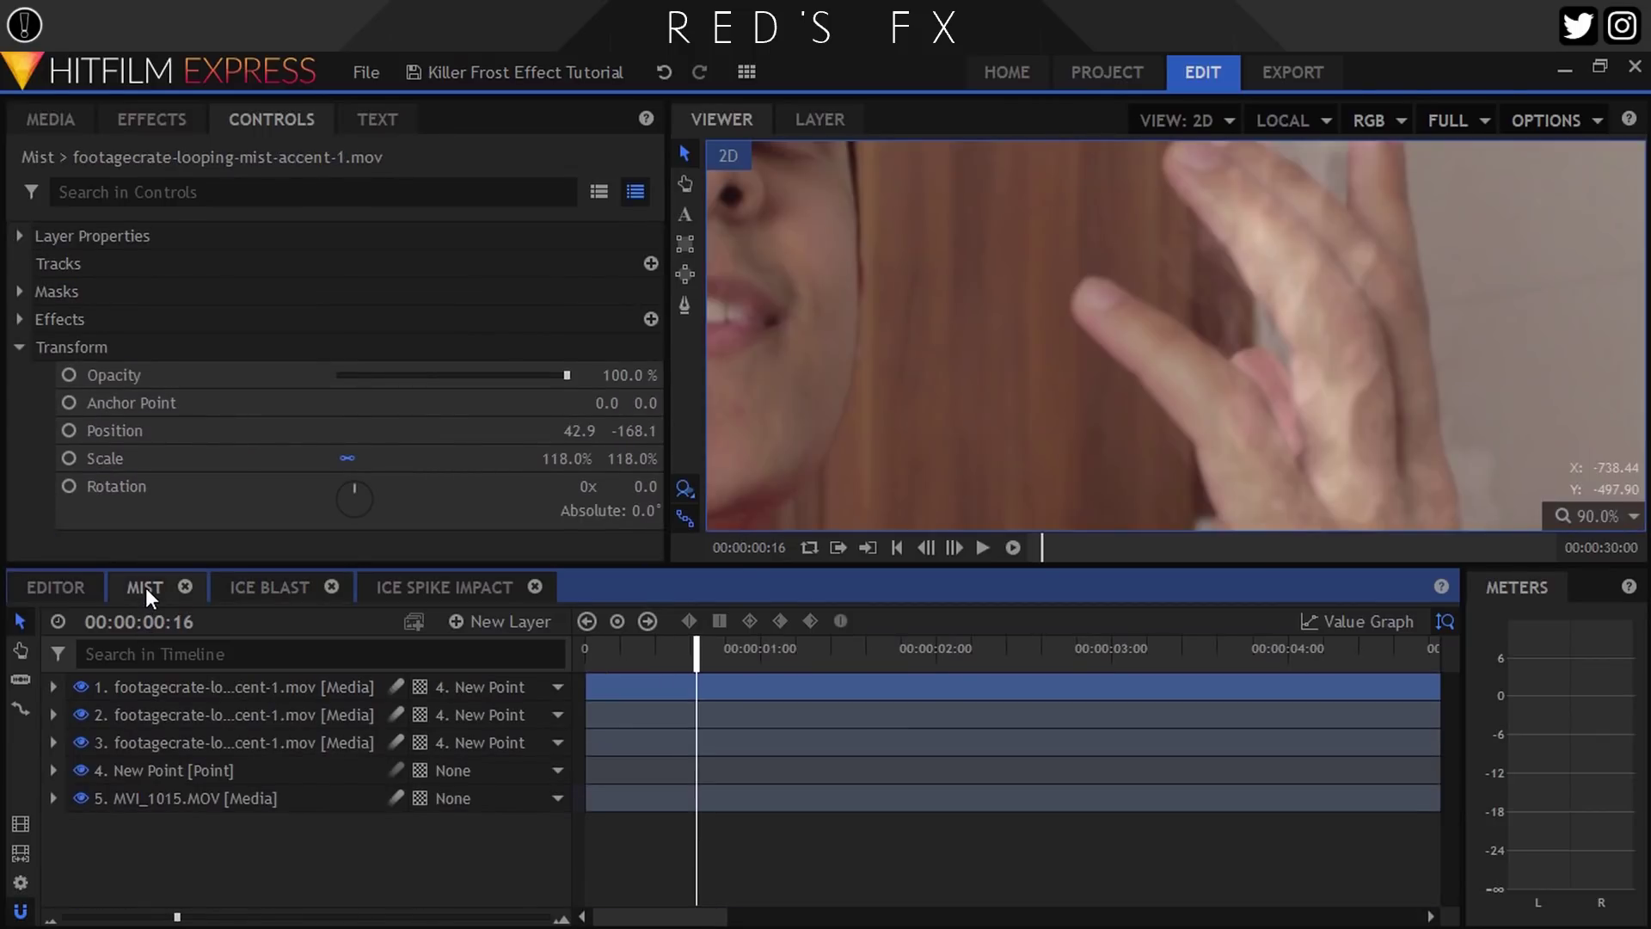
{"action": "scroll", "coordinate": [1442, 252], "scroll_direction": "down", "scroll_amount": 5}
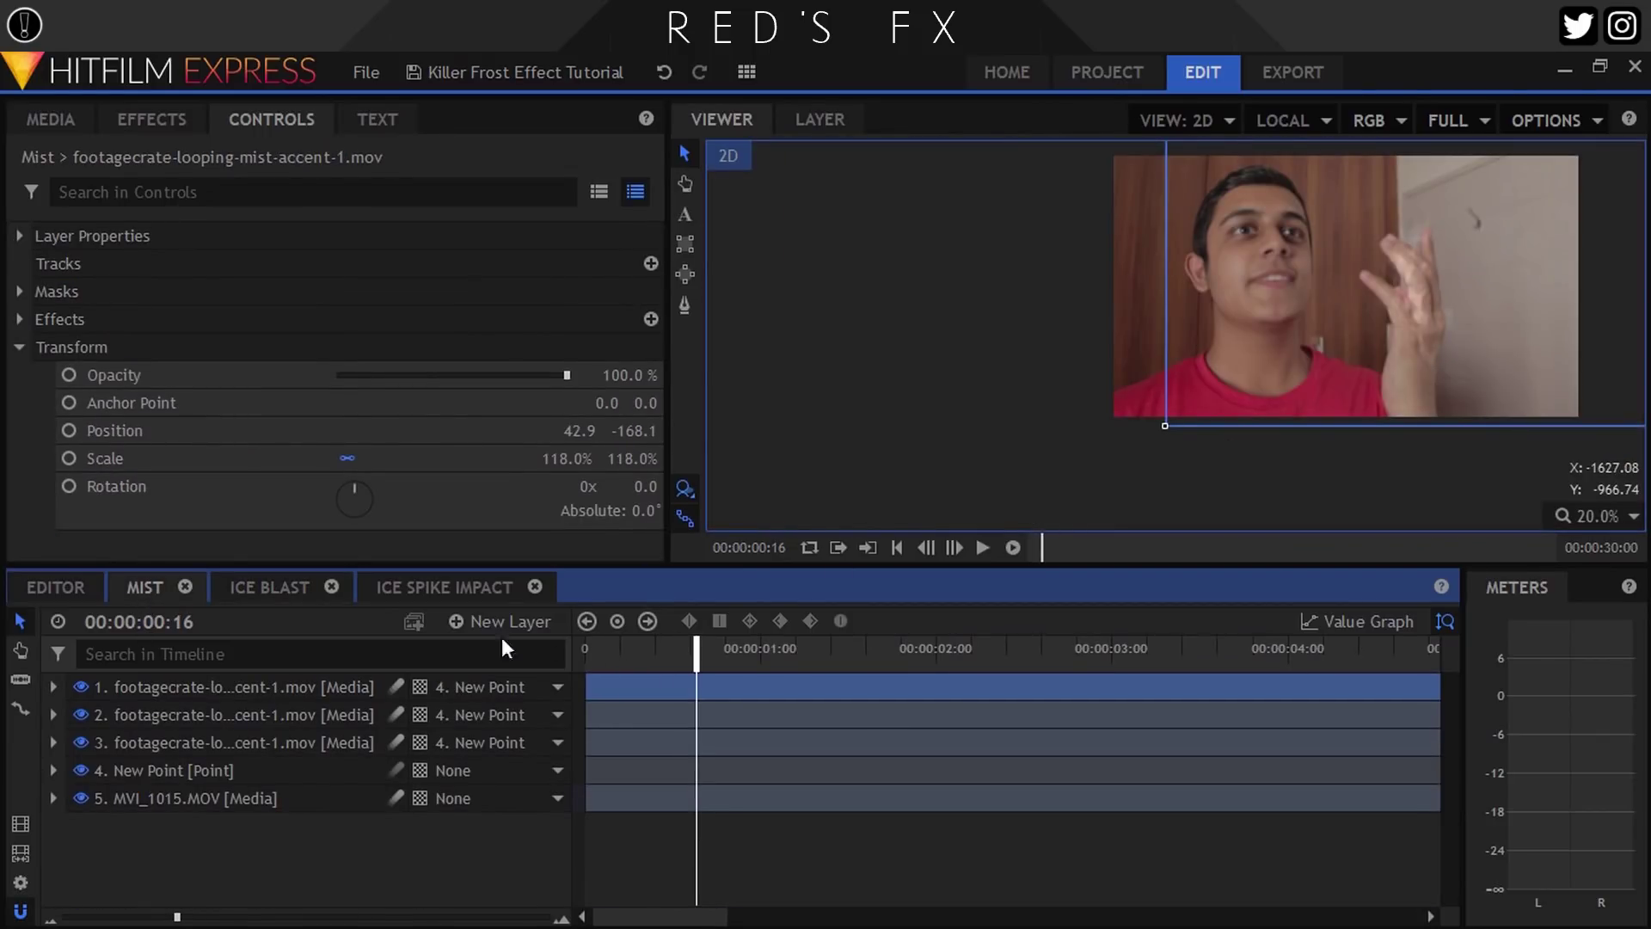
{"action": "left_click", "coordinate": [1601, 520]}
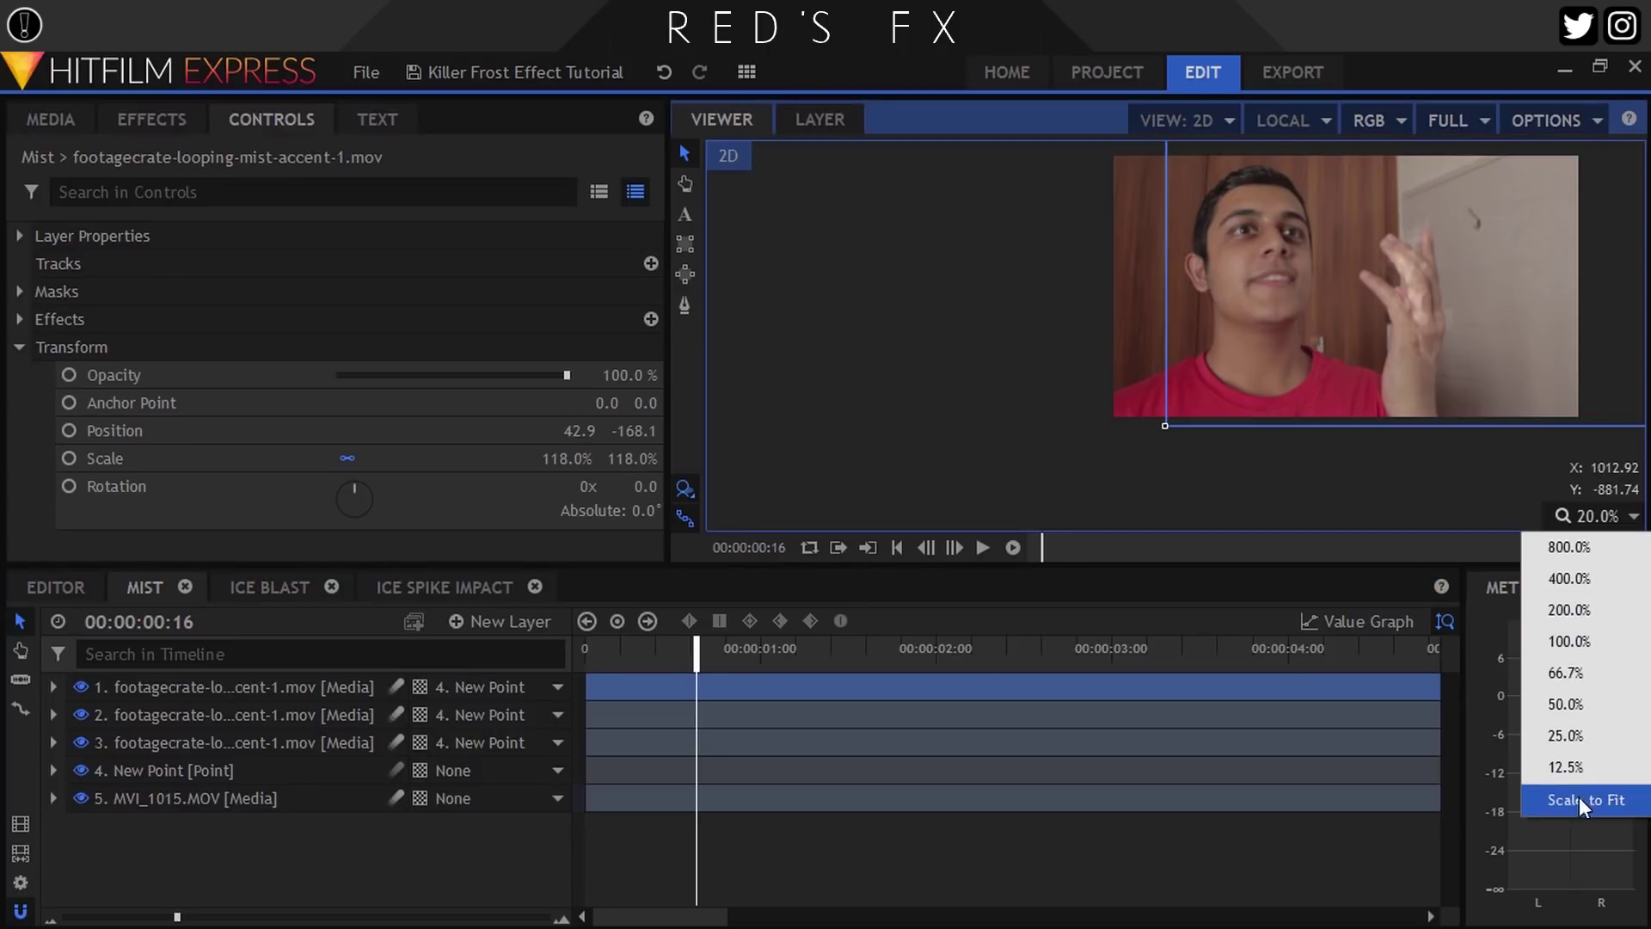
{"action": "left_click", "coordinate": [1582, 796]}
{"action": "left_click", "coordinate": [250, 586]}
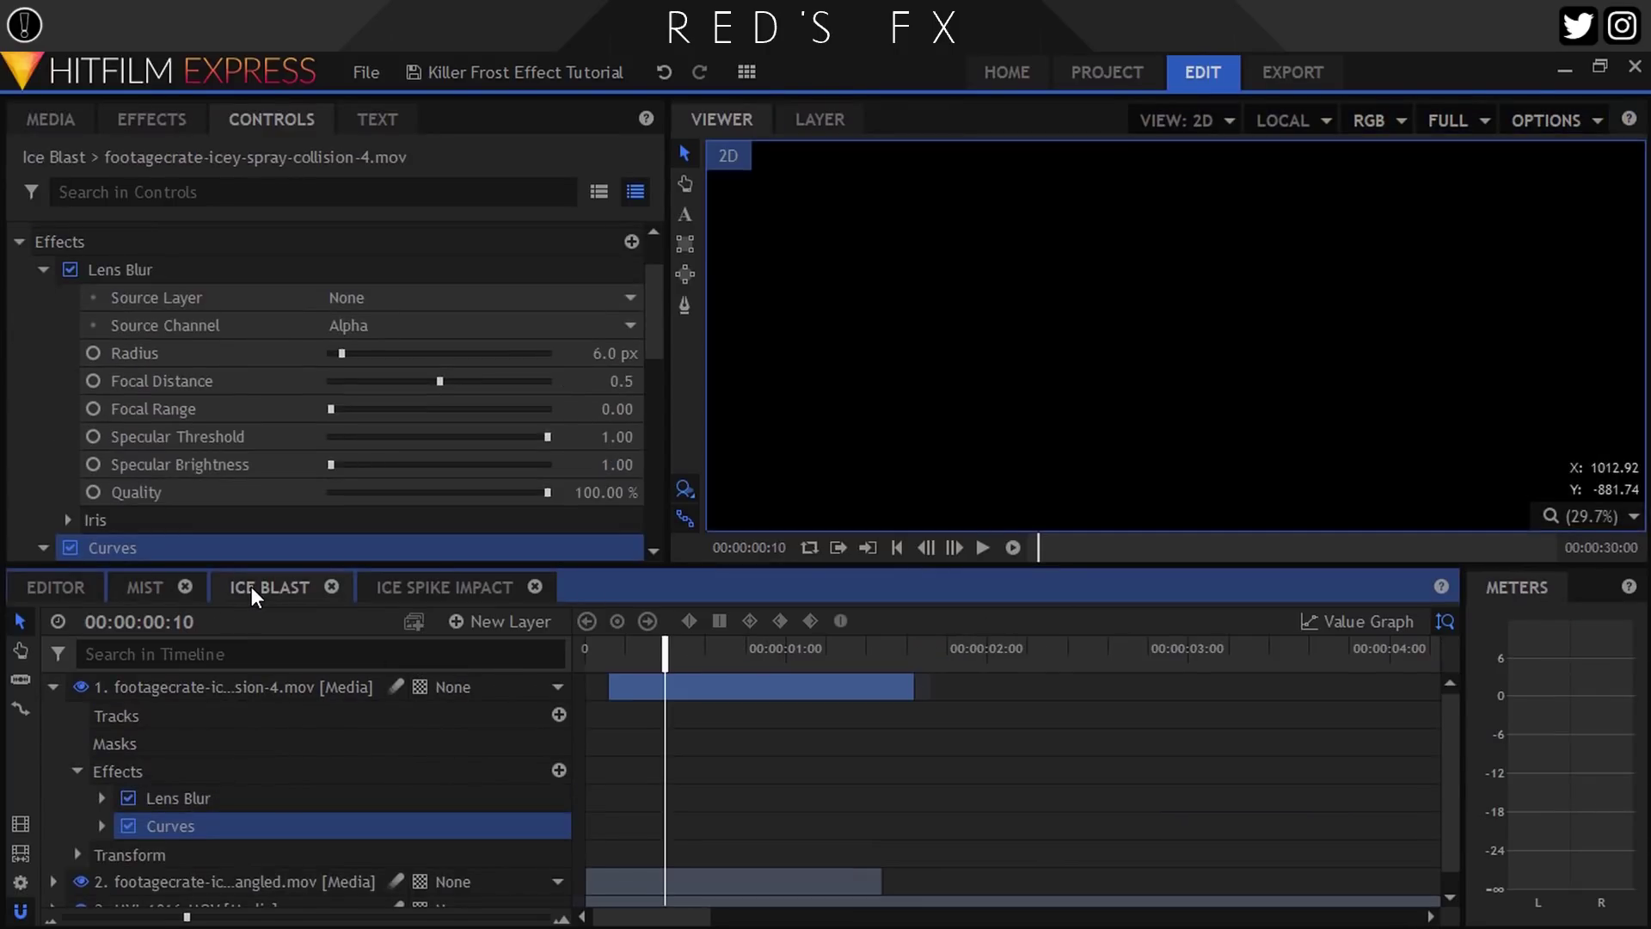